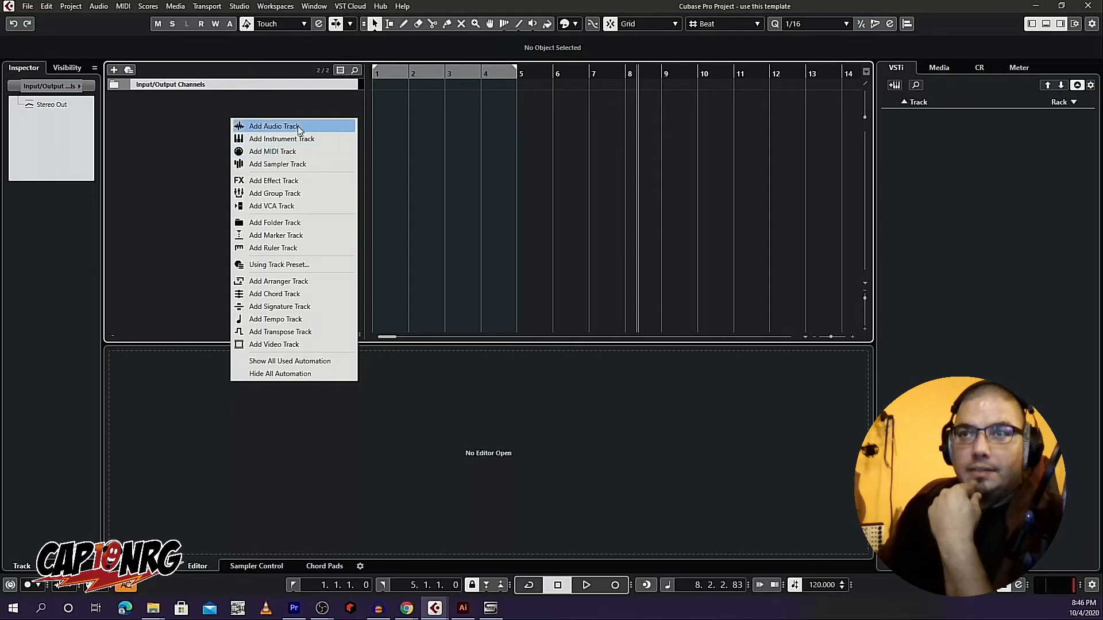
Step: Add two instrument tracks using HALion Sonic SE, with audio output to Stereo Out
click(304, 140)
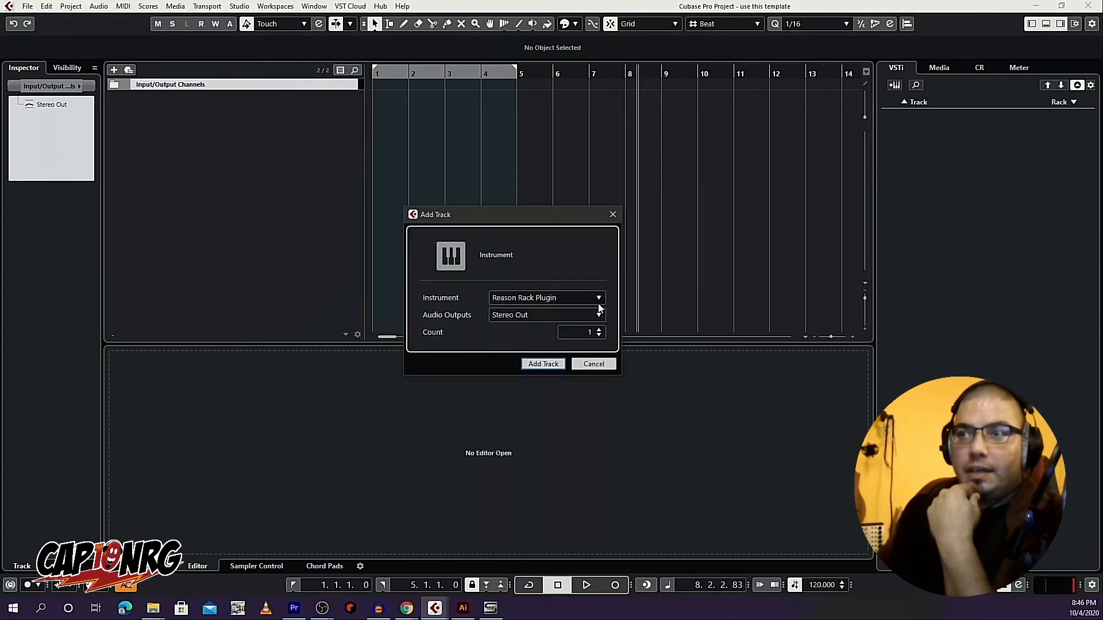
click(573, 298)
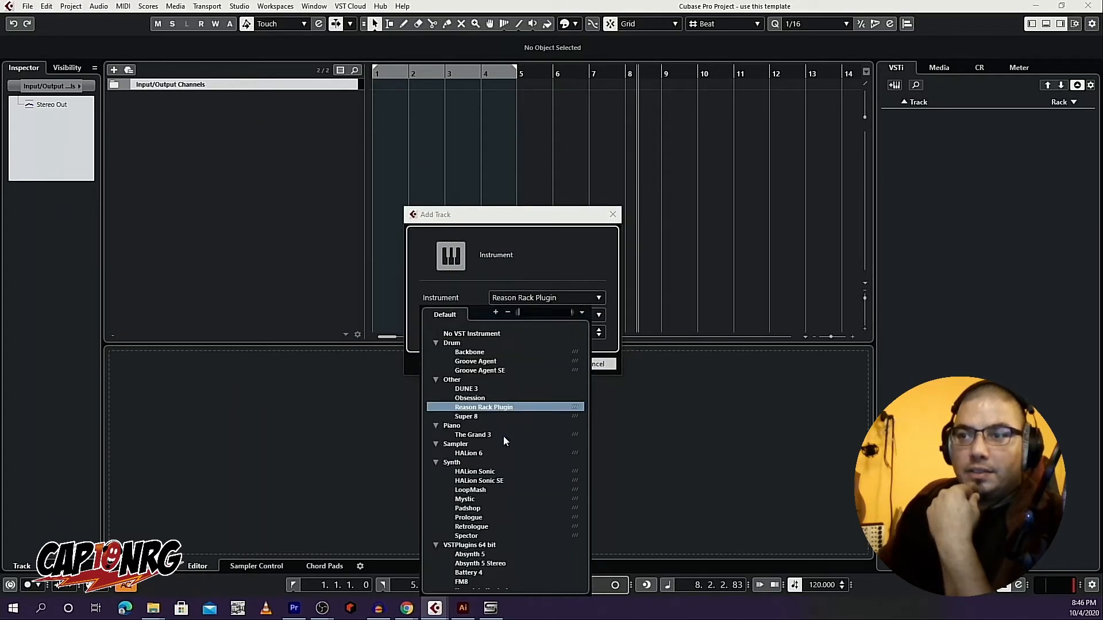
click(484, 481)
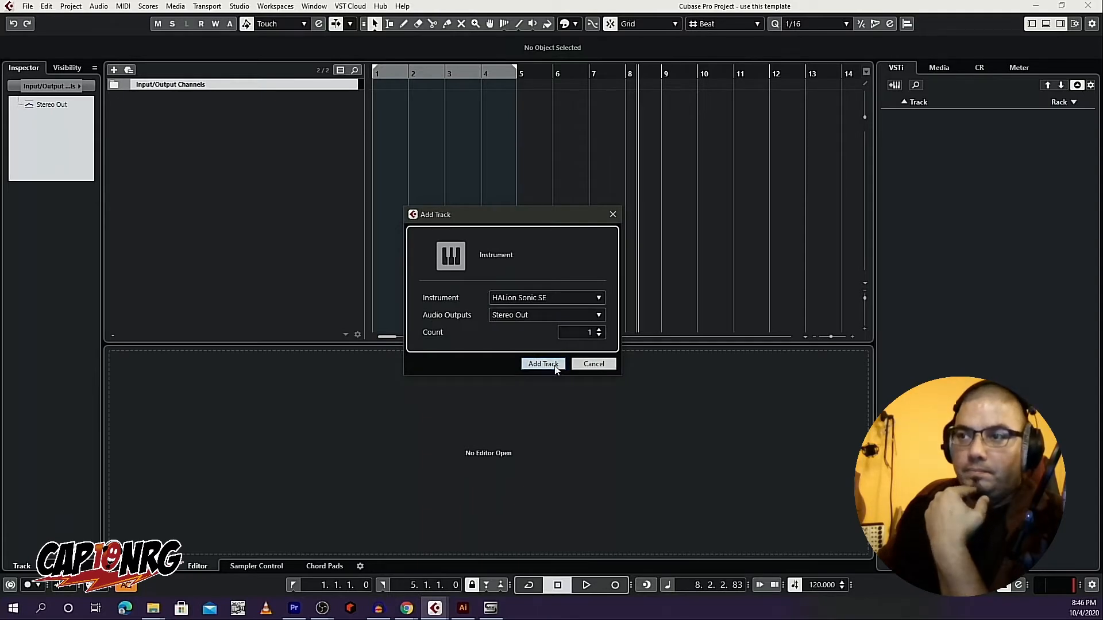
click(599, 330)
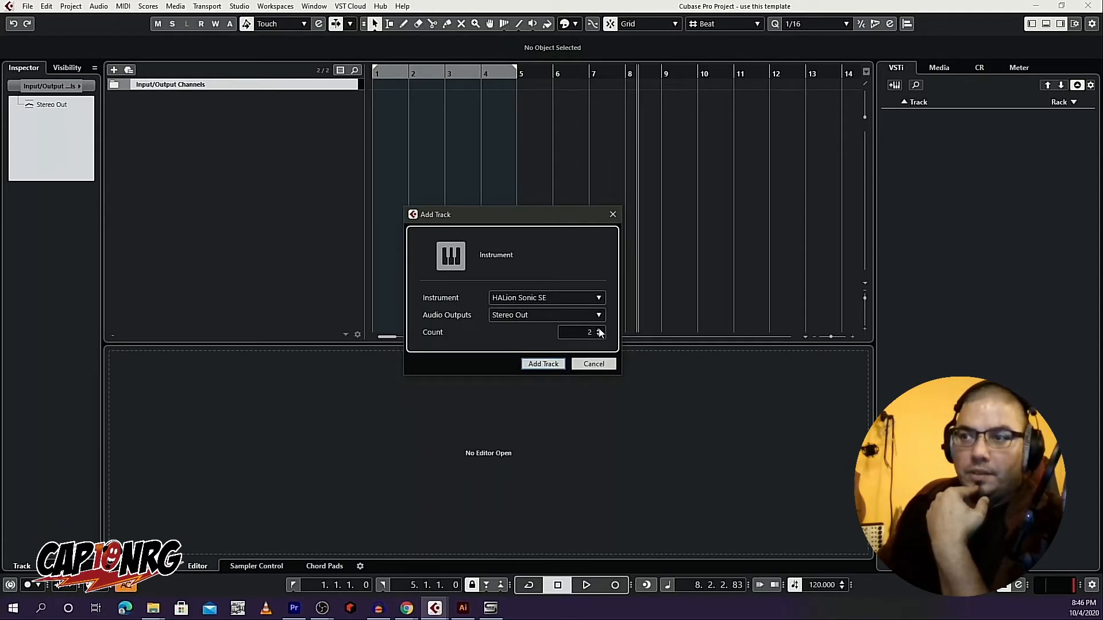
click(544, 364)
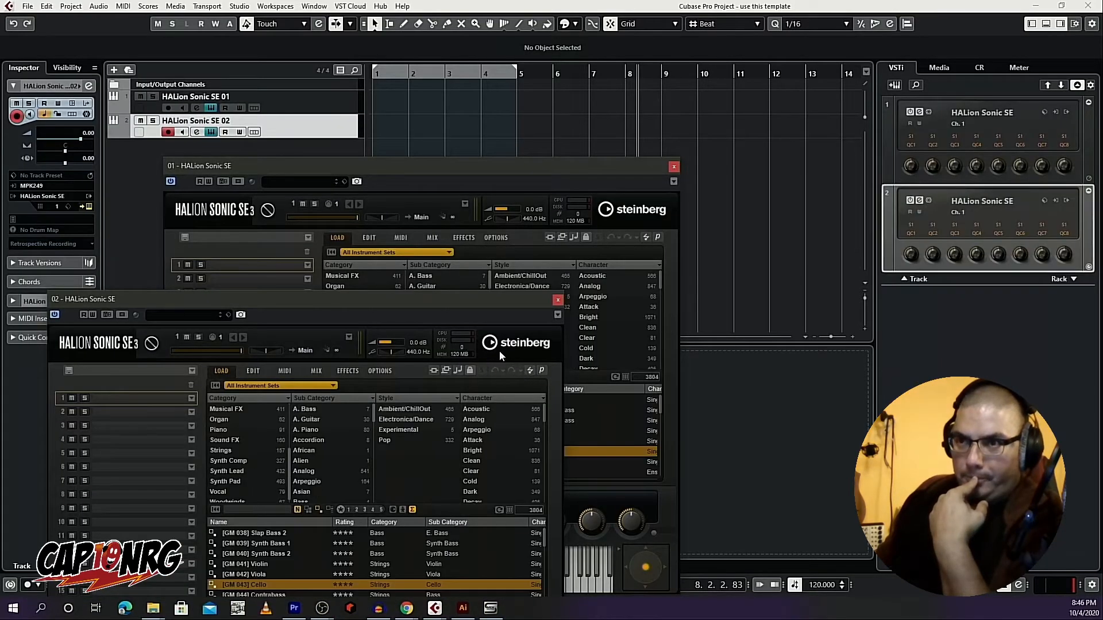
Step: Load the [GM 043] Cello preset from the Strings category into the second HALion Sonic SE instance
drag(484, 304, 794, 90)
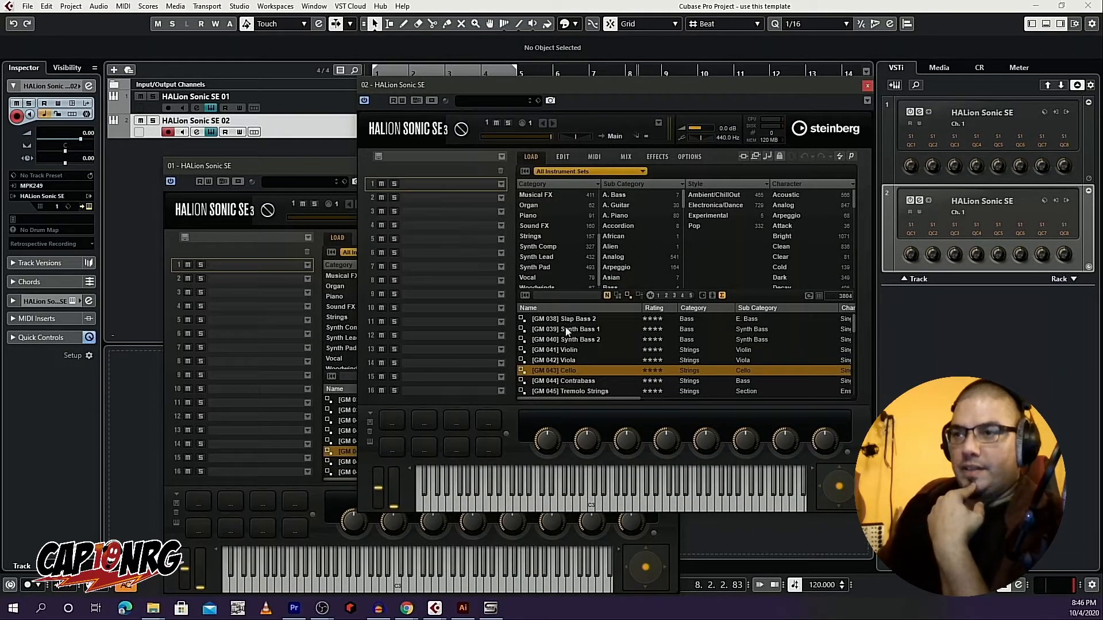
click(537, 217)
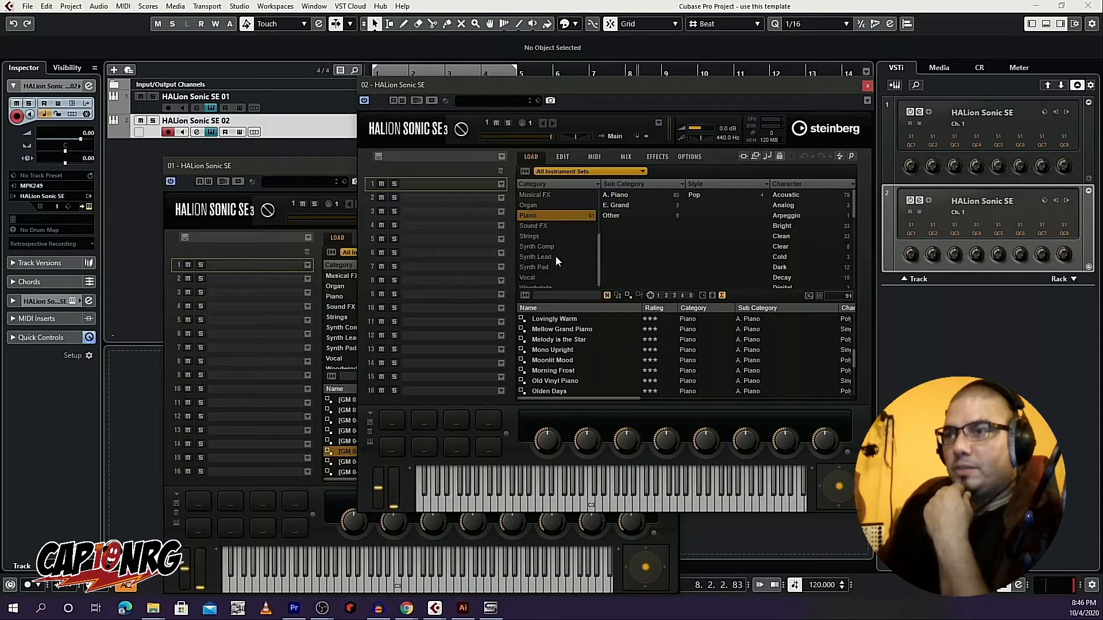
click(530, 237)
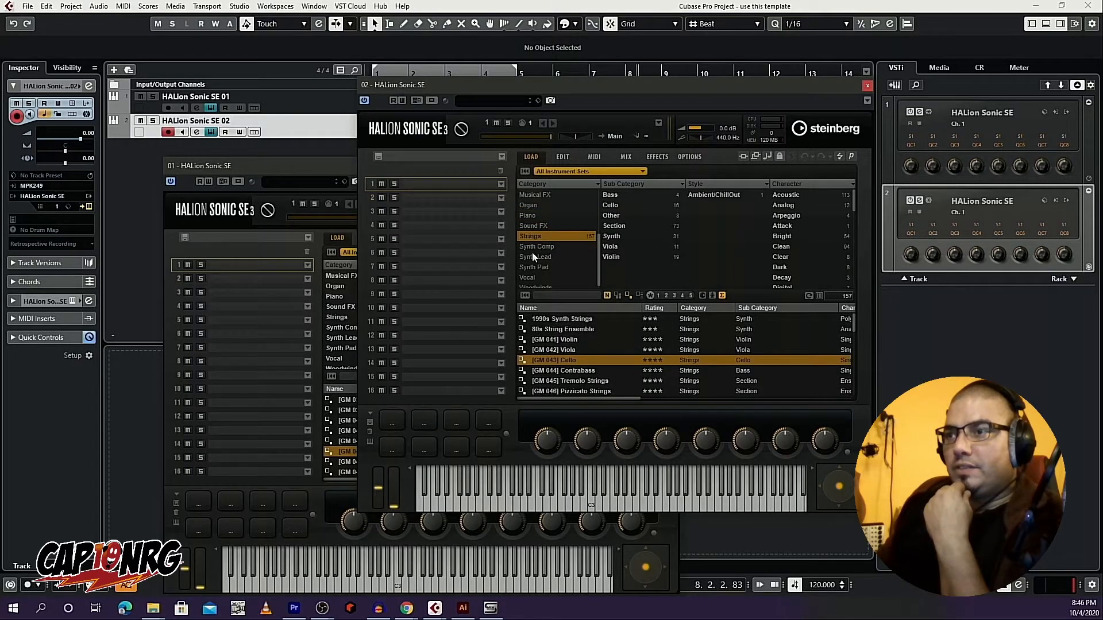
double_click(570, 360)
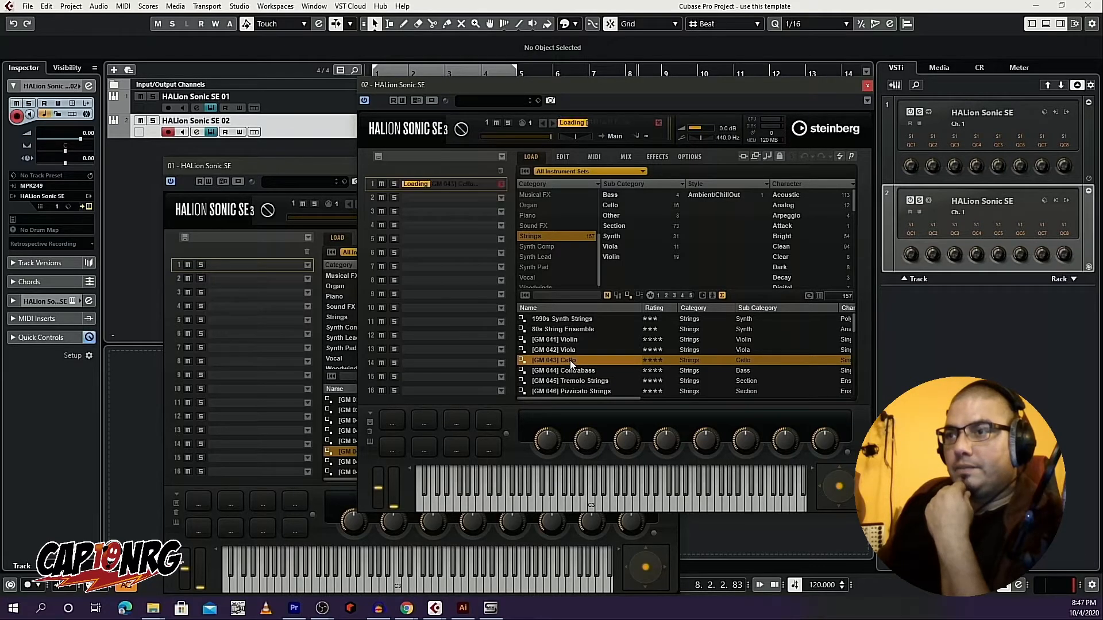
Step: Load the Piano In Da House preset into the first HALion Sonic SE instance and close both instrument windows
click(233, 266)
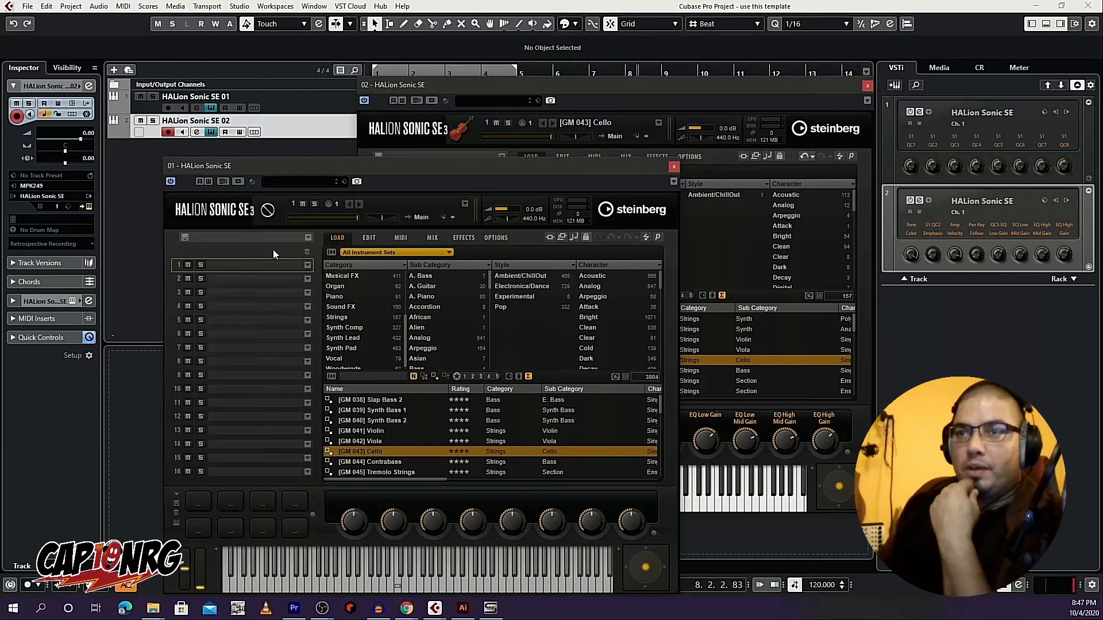
click(341, 296)
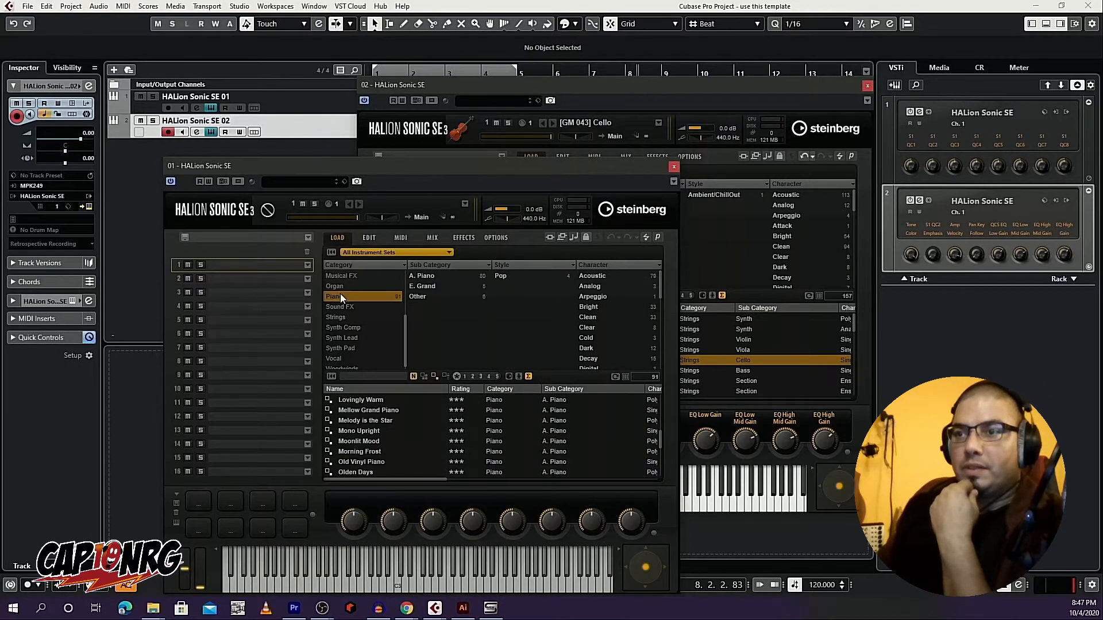
scroll(378, 473, down, 2)
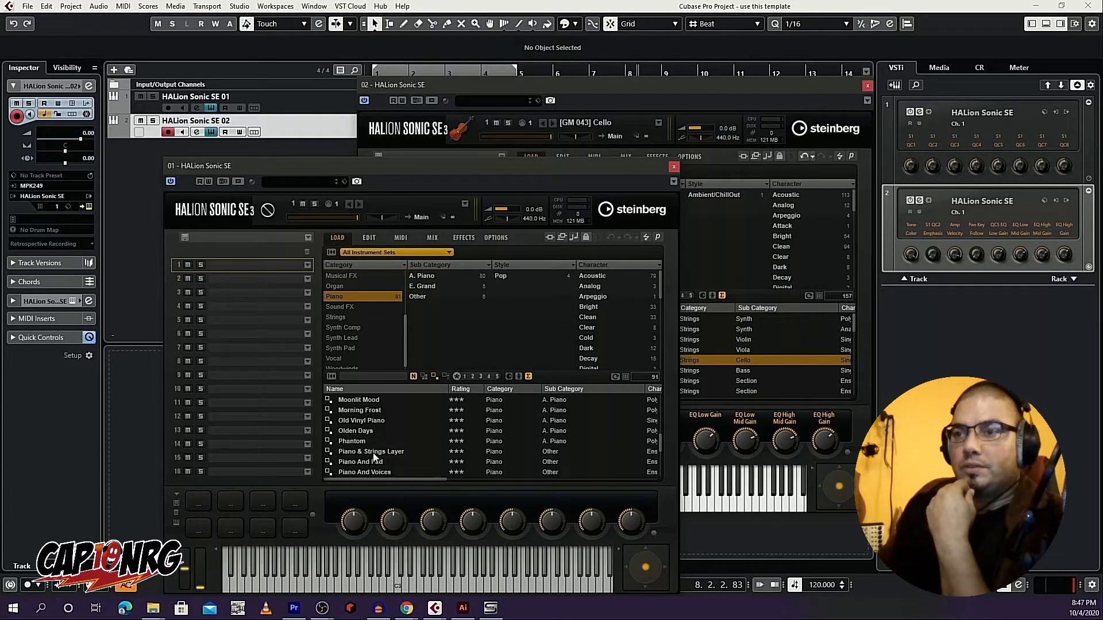
scroll(401, 460, down, 3)
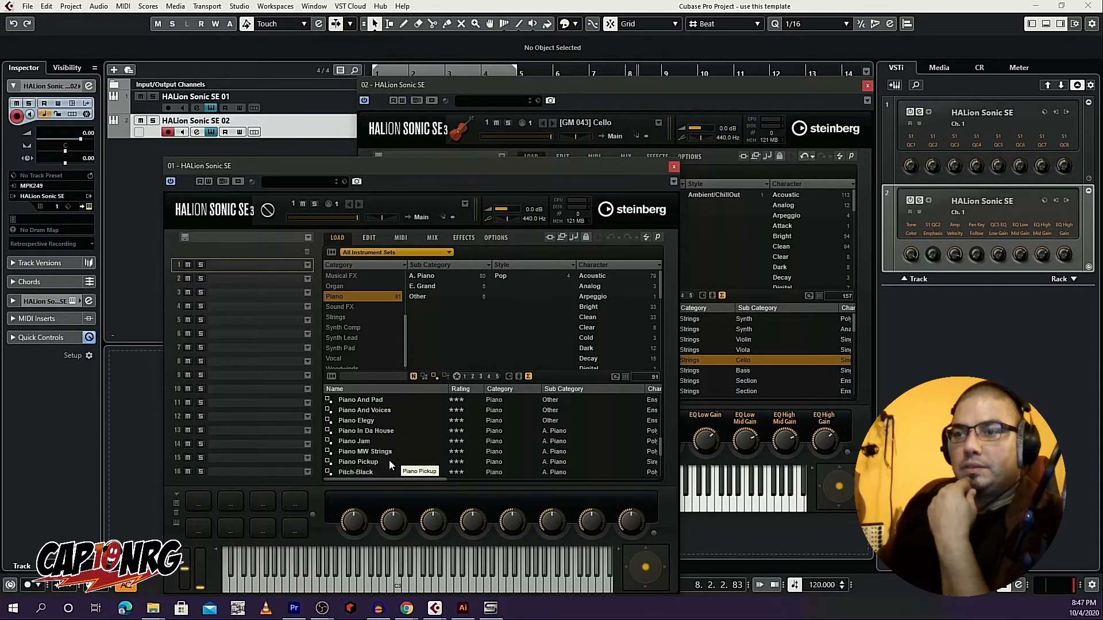
click(380, 432)
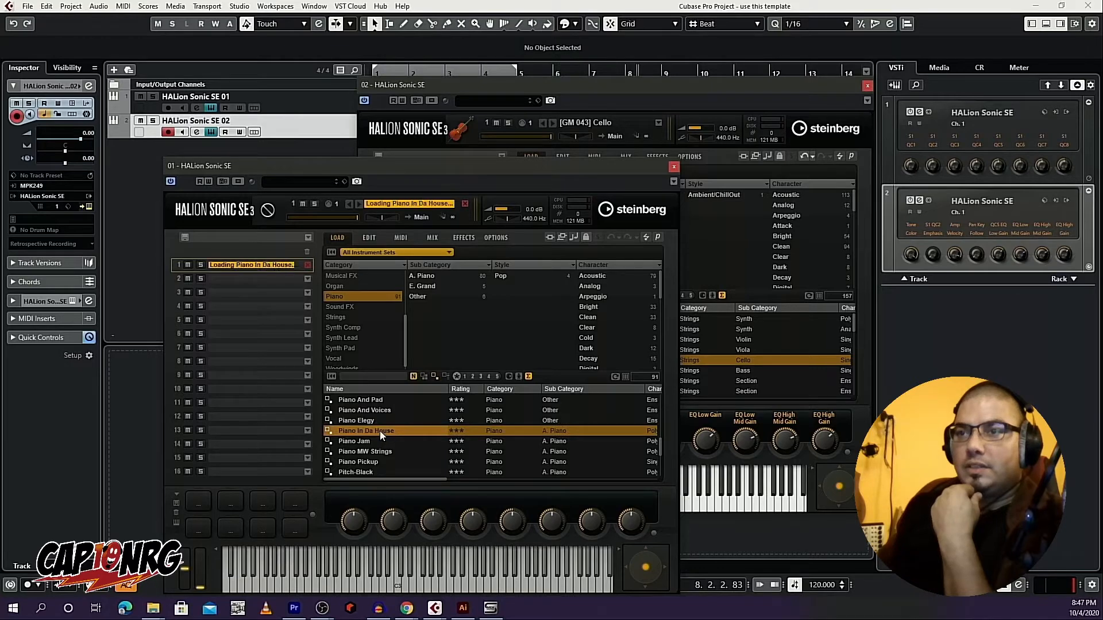
click(674, 167)
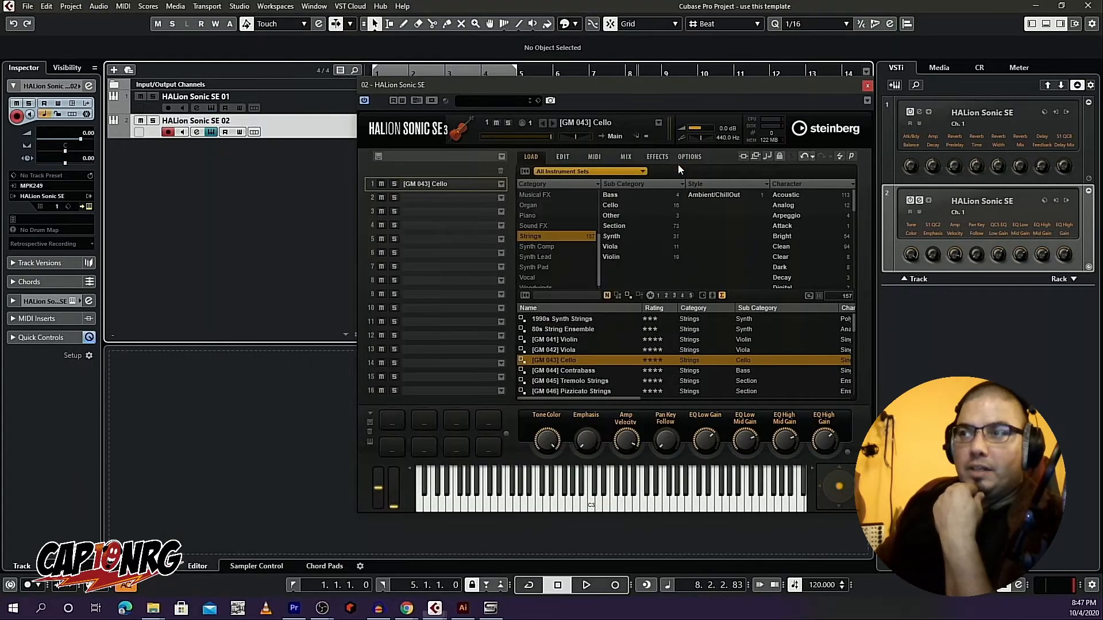
click(867, 86)
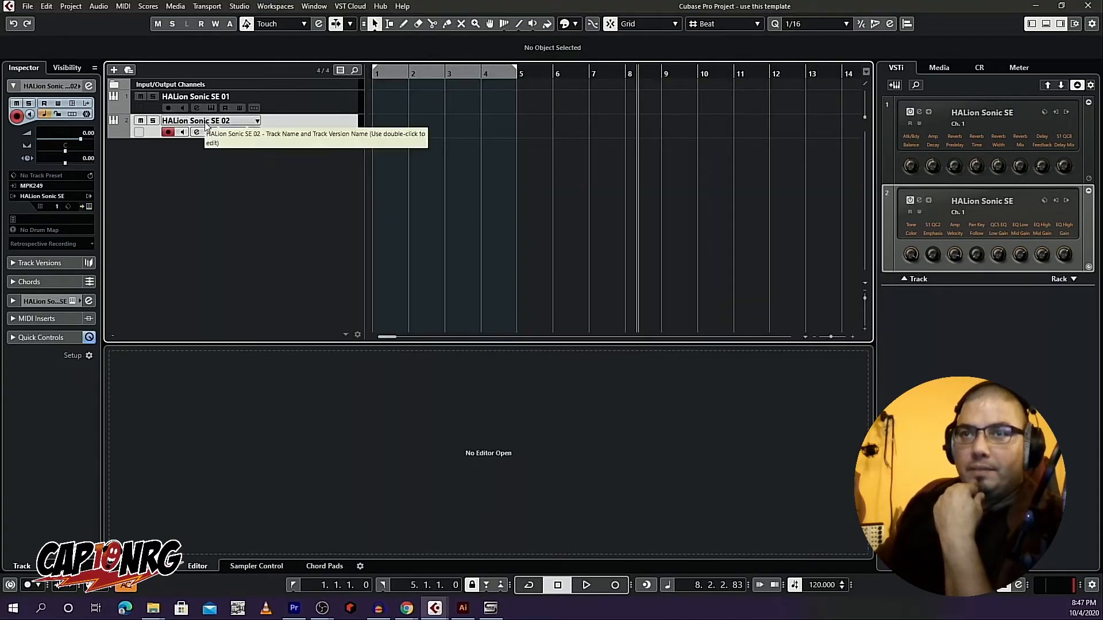
Step: Rename the second HALion track String and the first one Piano
double_click(235, 122)
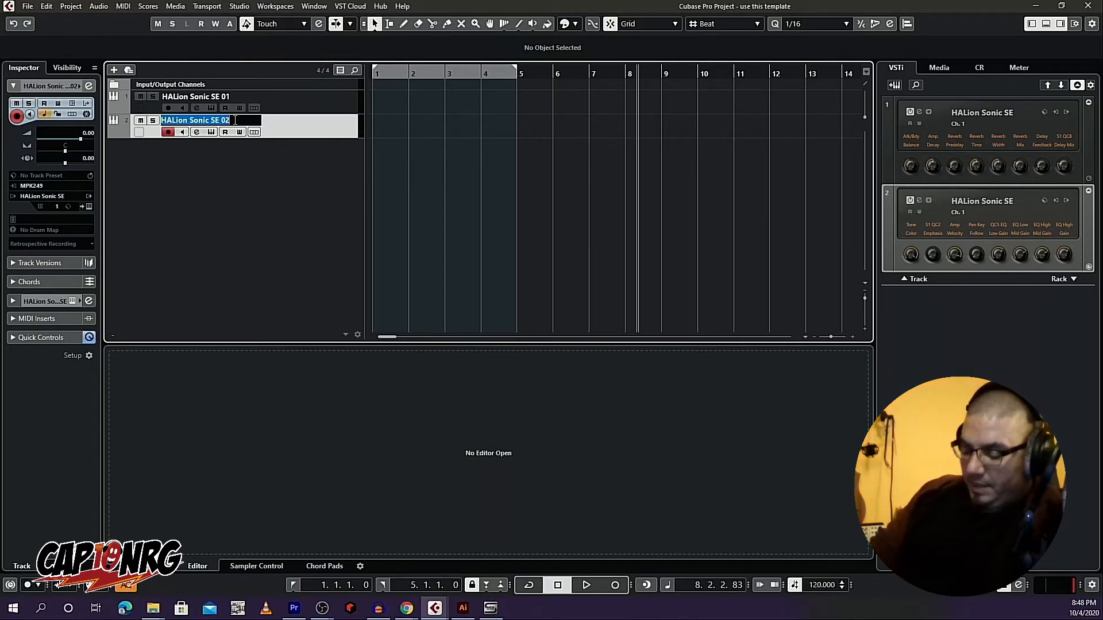
text(String)
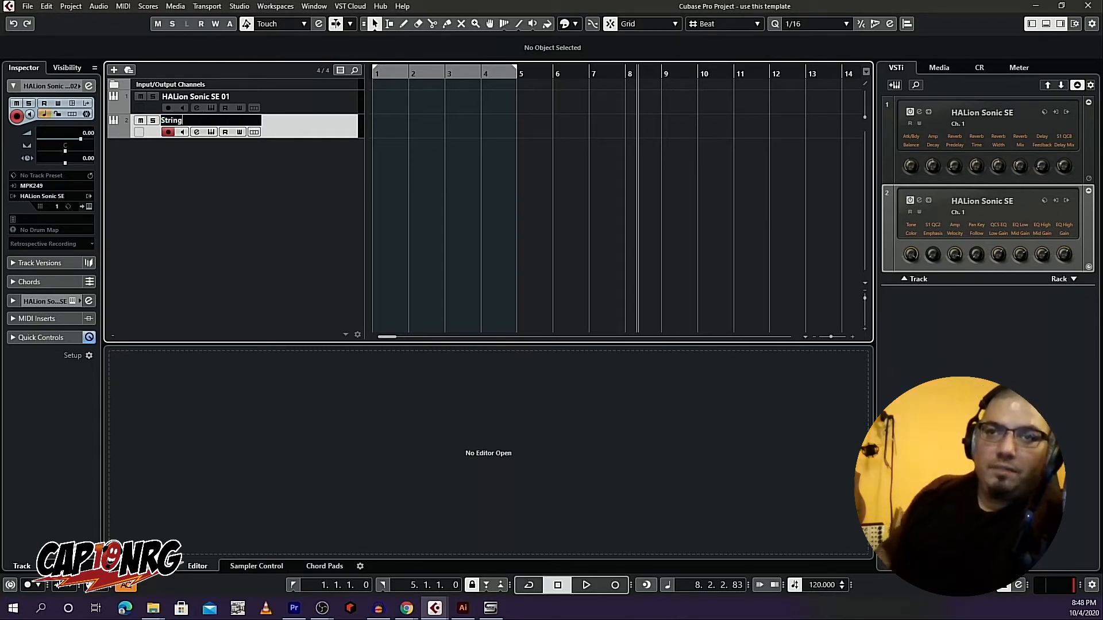
key(shift+Tab)
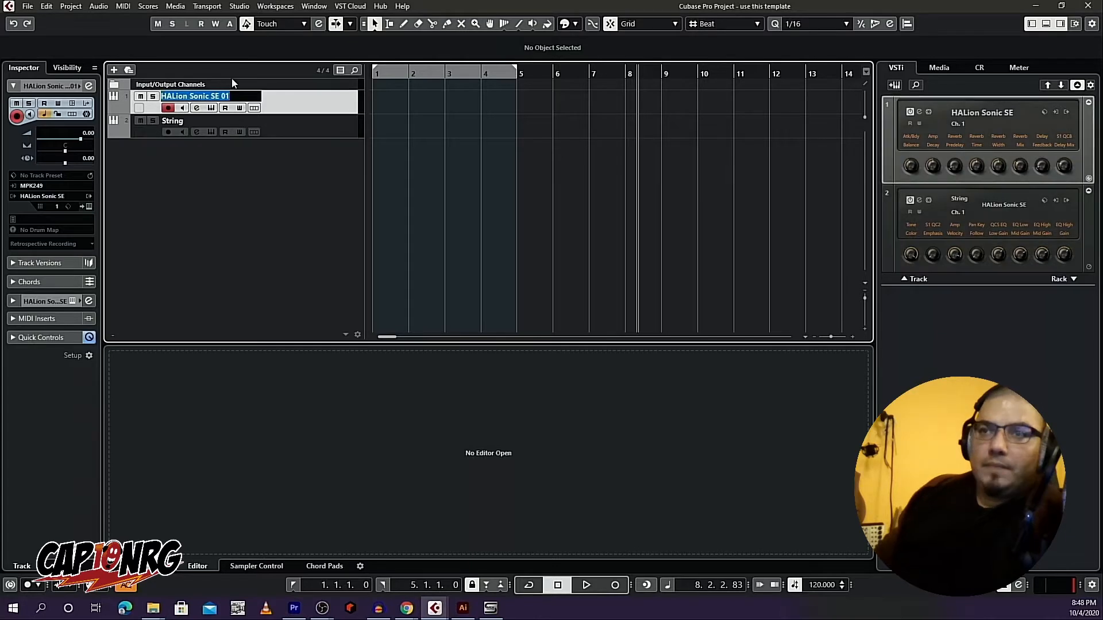
text(Piano)
key(Return)
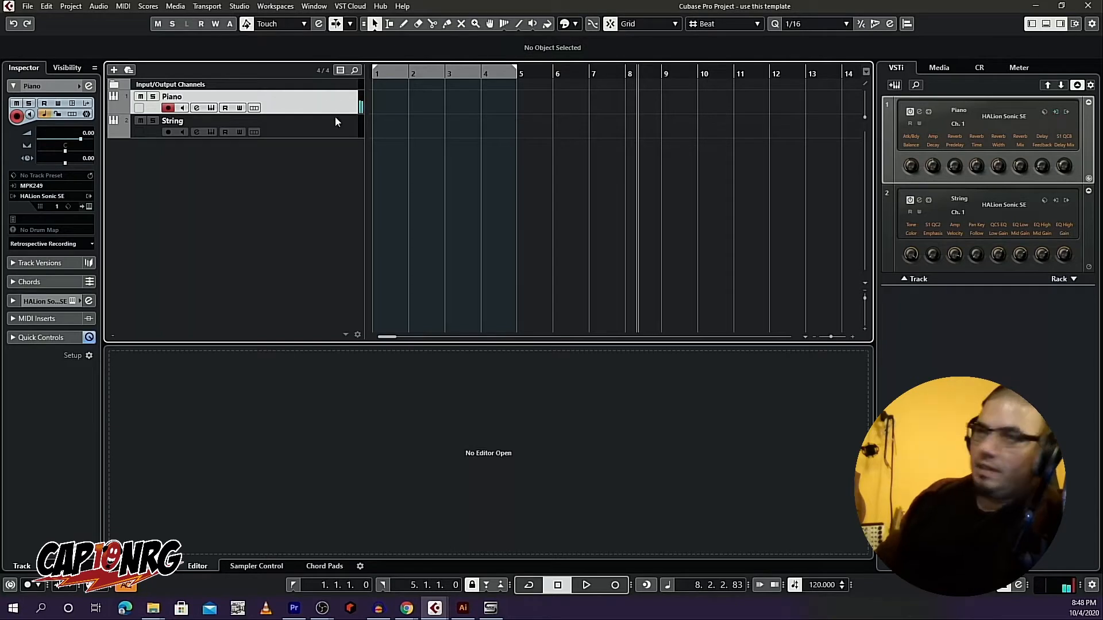
Step: Add one Reason Rack Plugin instrument track below the String track, with audio output to Stereo Out
click(333, 131)
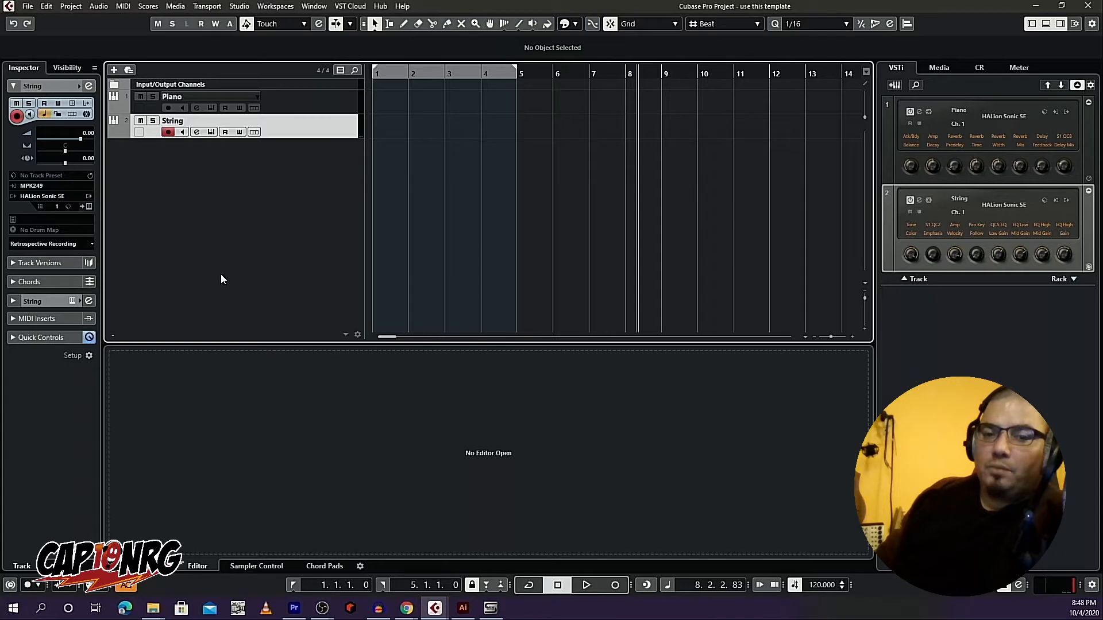
right_click(215, 181)
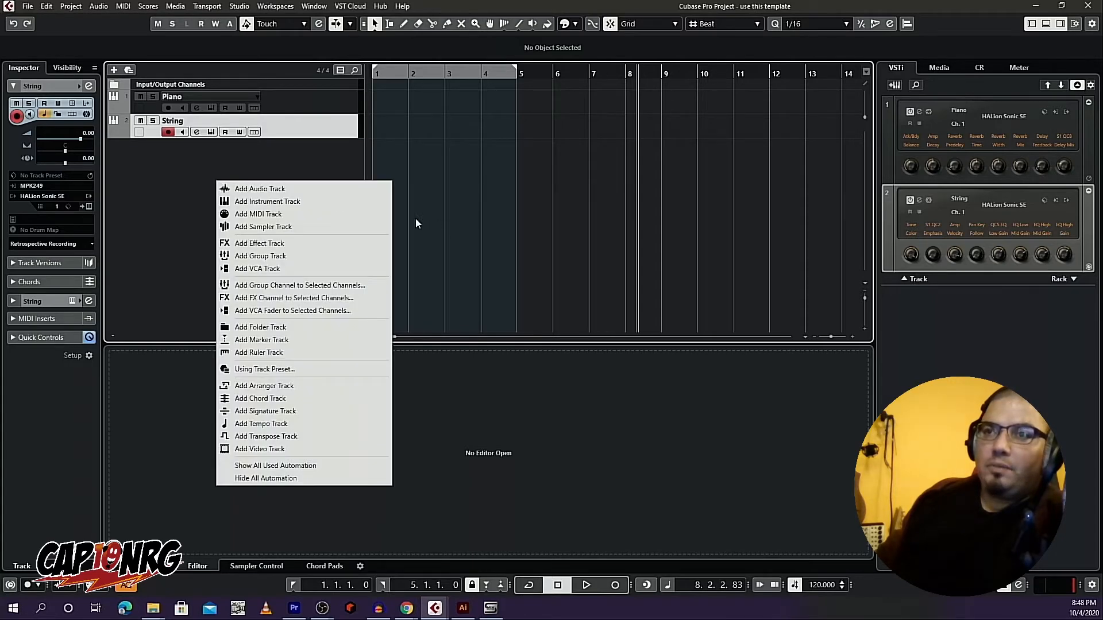
click(297, 198)
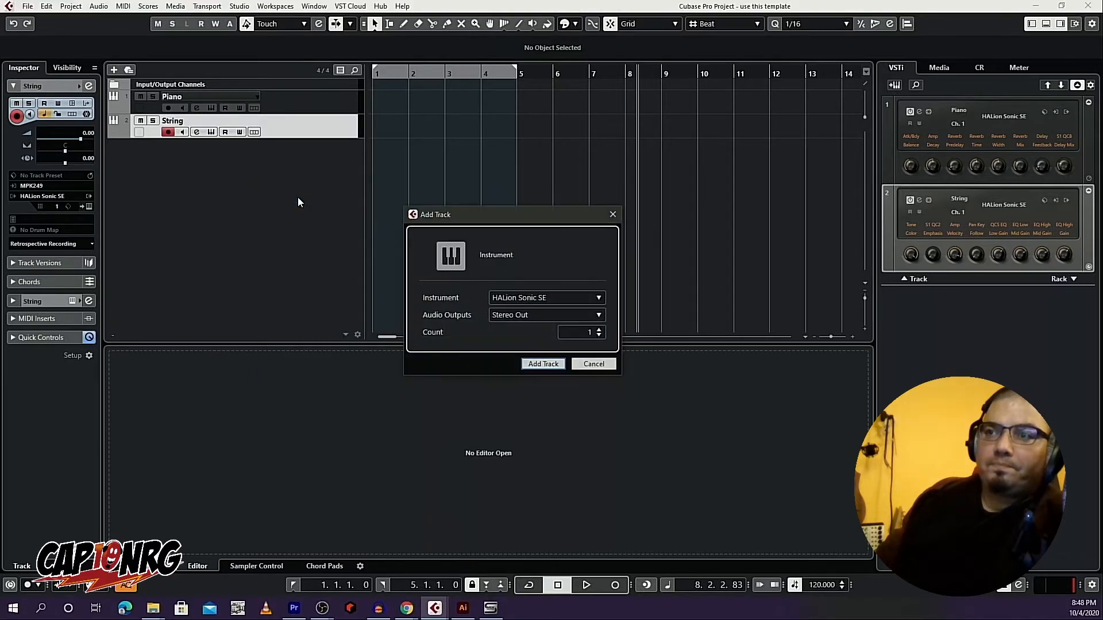
click(508, 298)
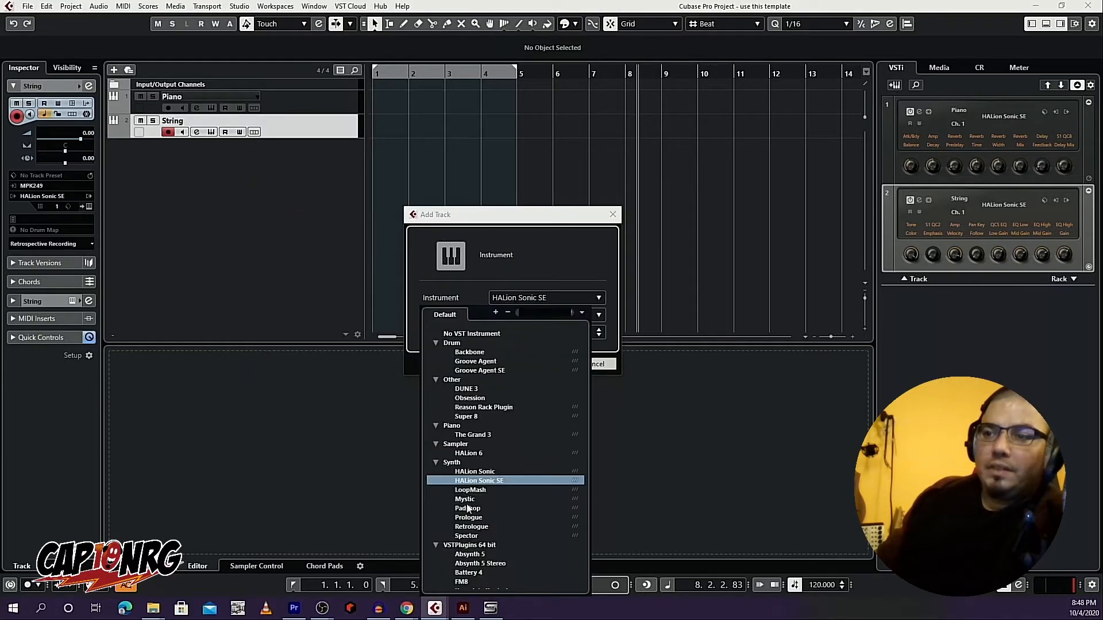
click(484, 406)
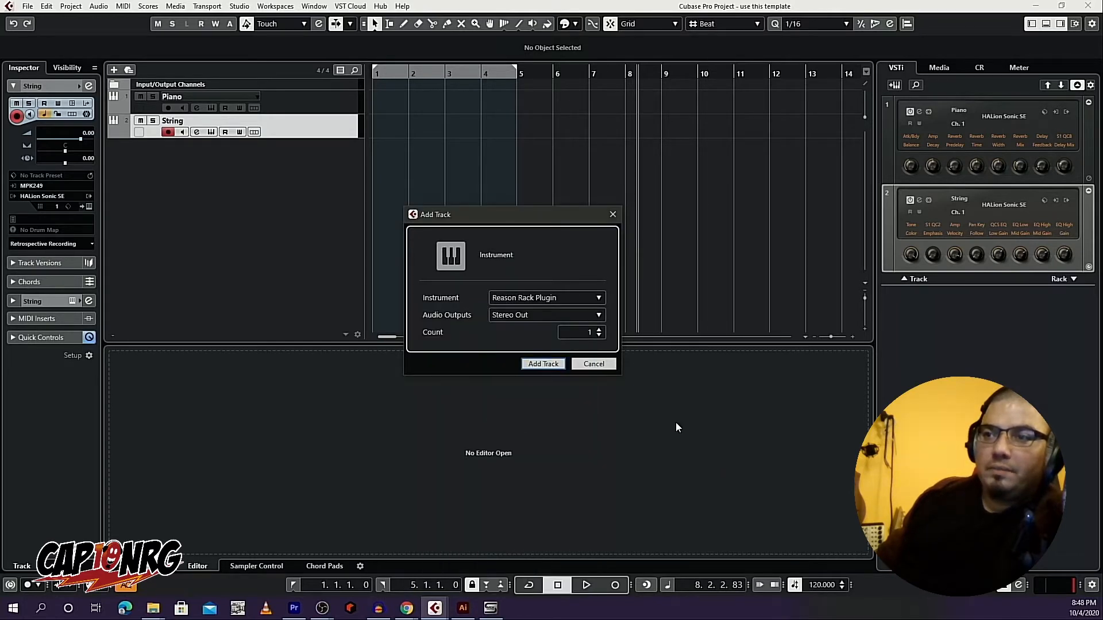
click(541, 366)
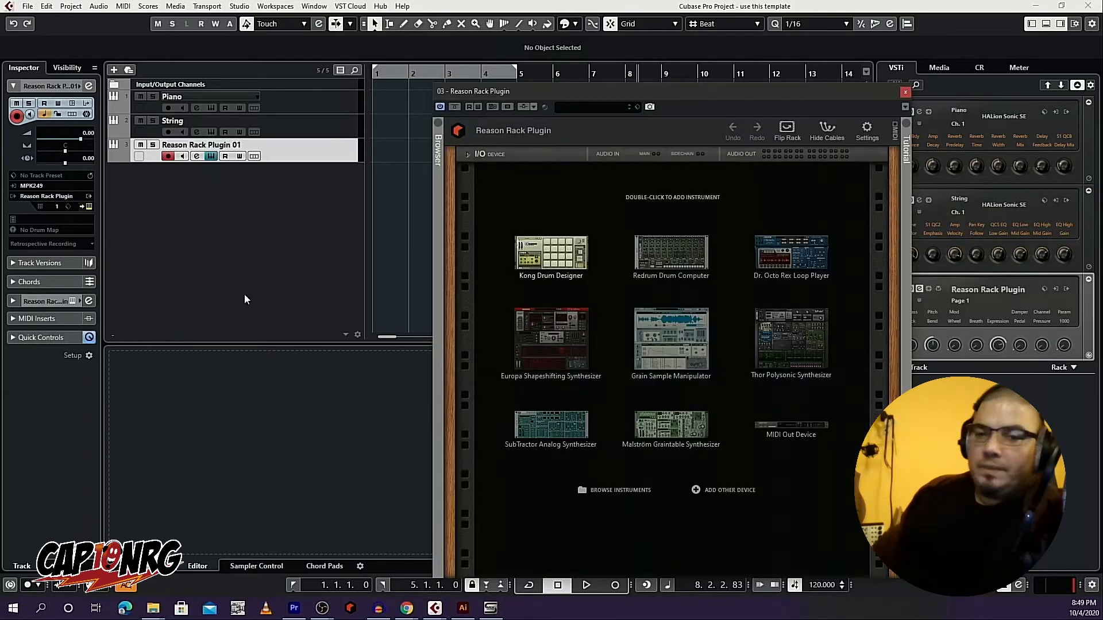
Step: Add the Scales & Chords player device to the empty Reason rack
drag(708, 96, 718, 56)
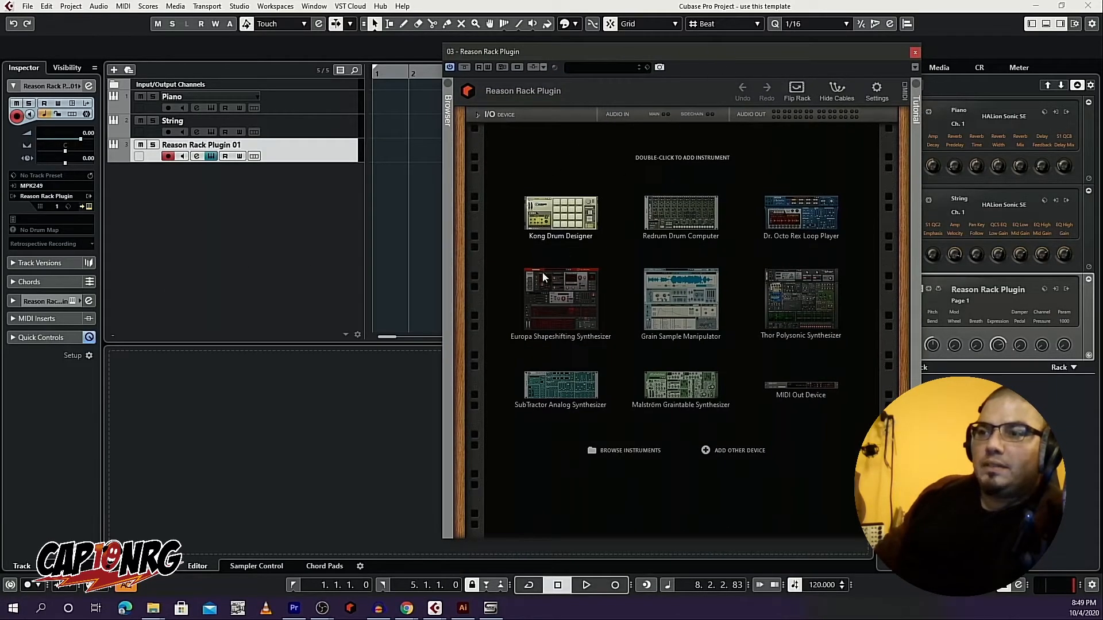
click(743, 451)
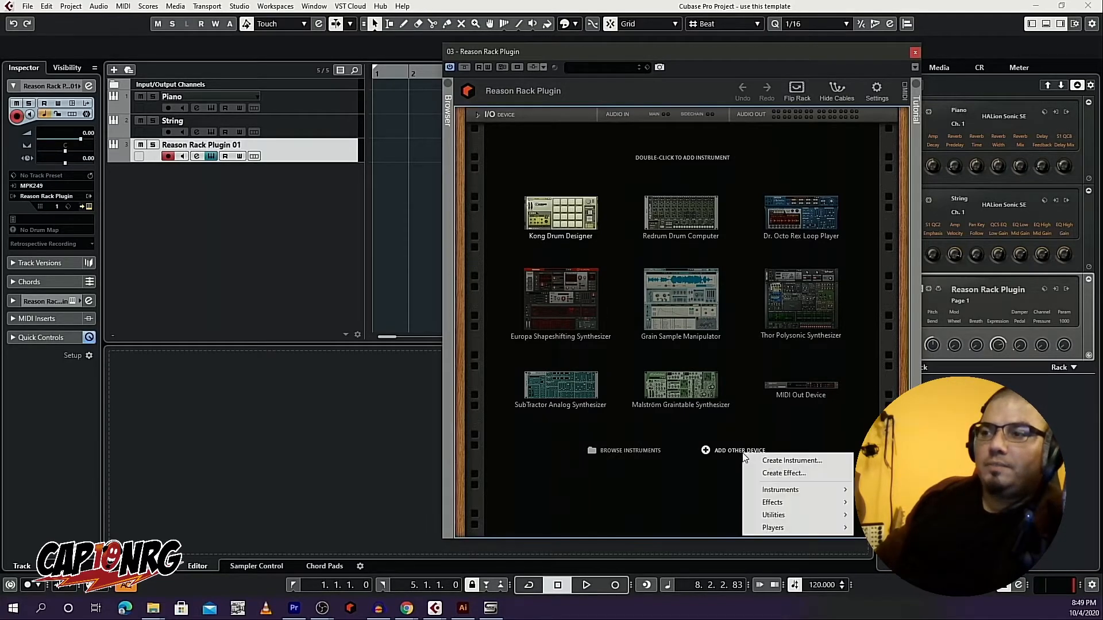
mouse_move(771, 529)
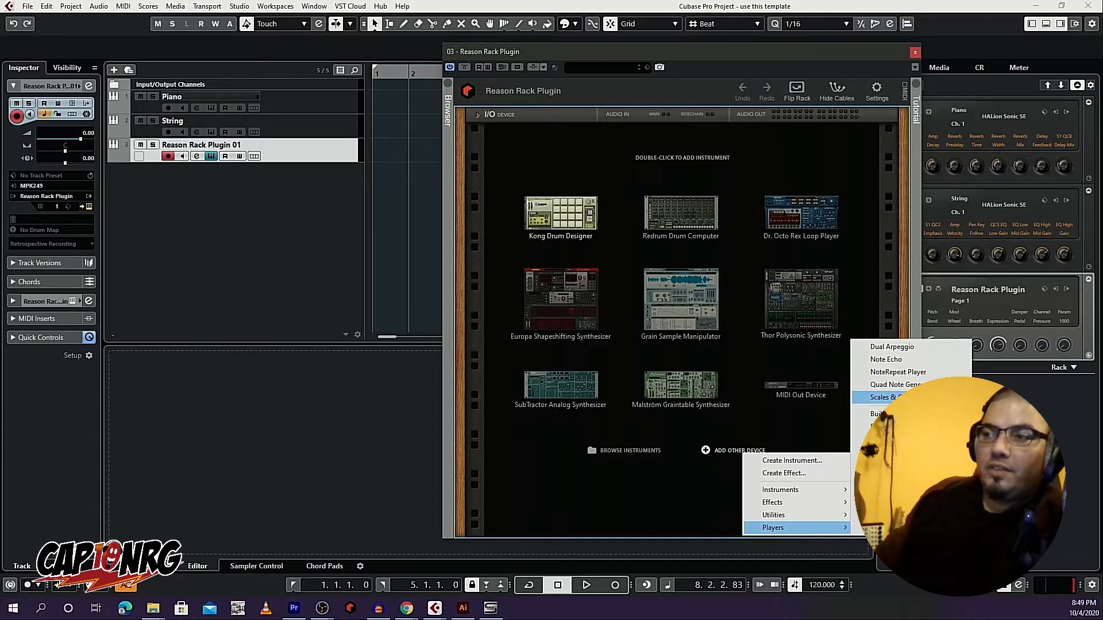
click(882, 397)
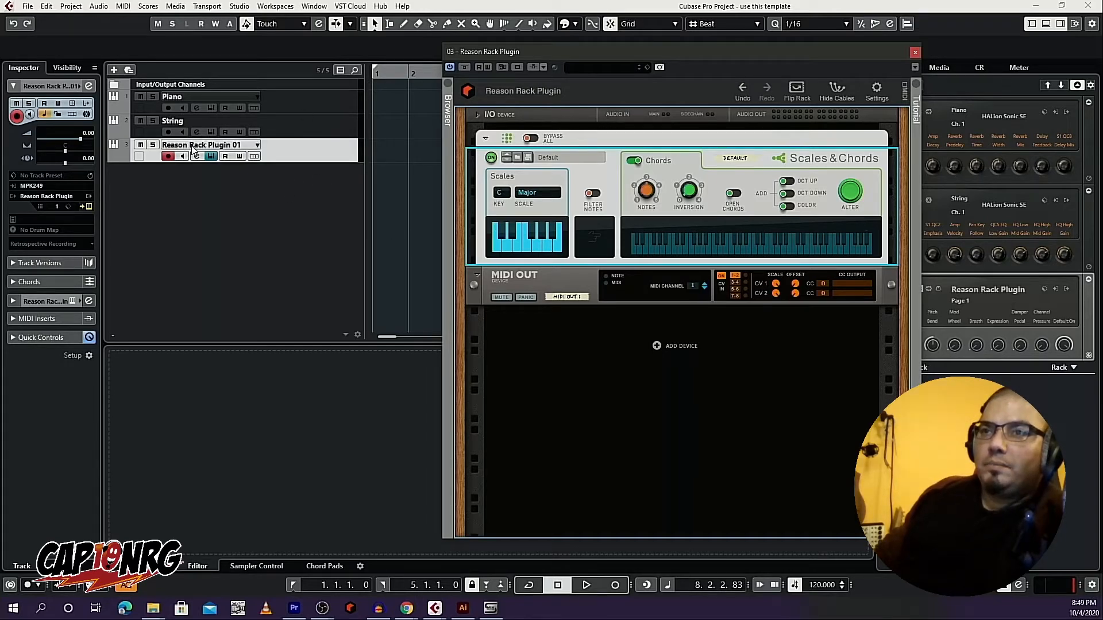
Step: Rename the Reason Rack Plugin track as Player - Reason
double_click(218, 146)
text(P)
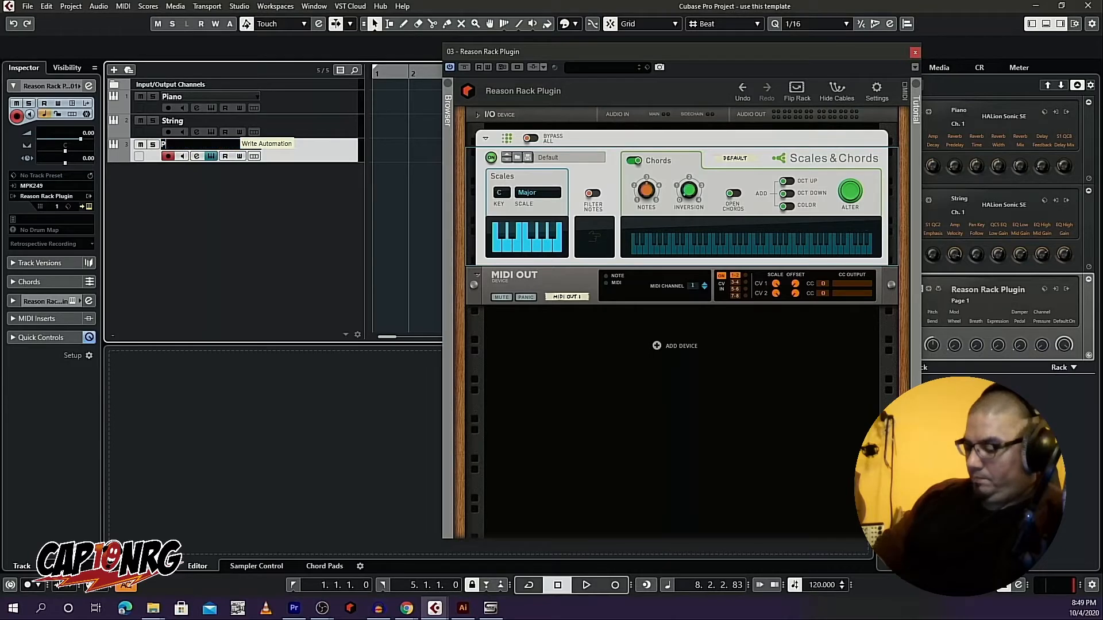
text(layer - Reason)
key(Return)
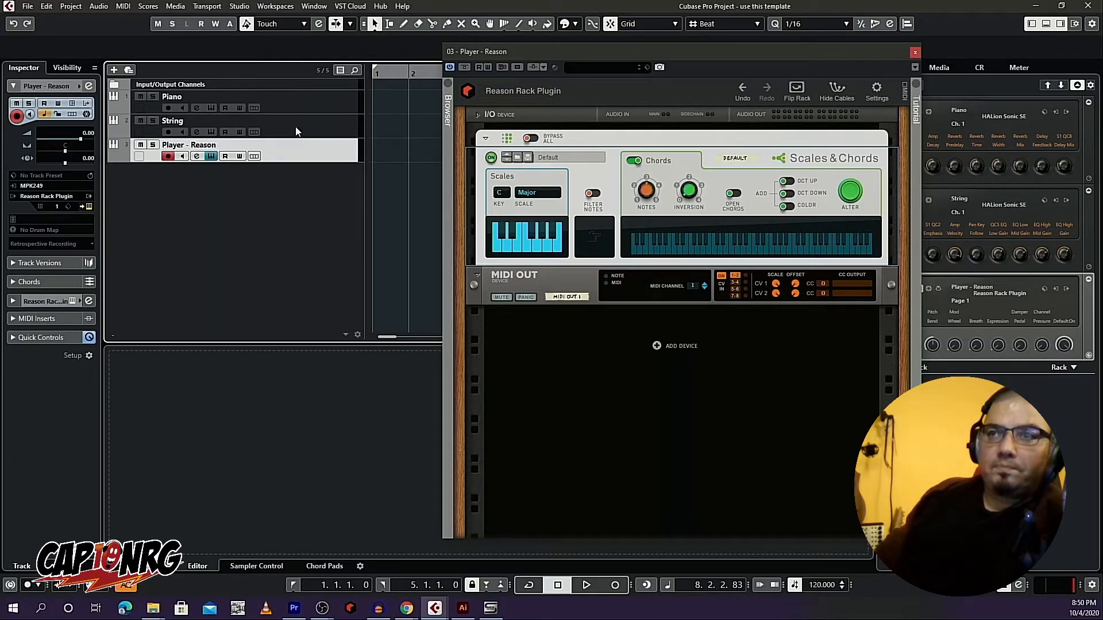
Step: Set the String track's MIDI input to 03. Player - Reason - Event Out
click(281, 123)
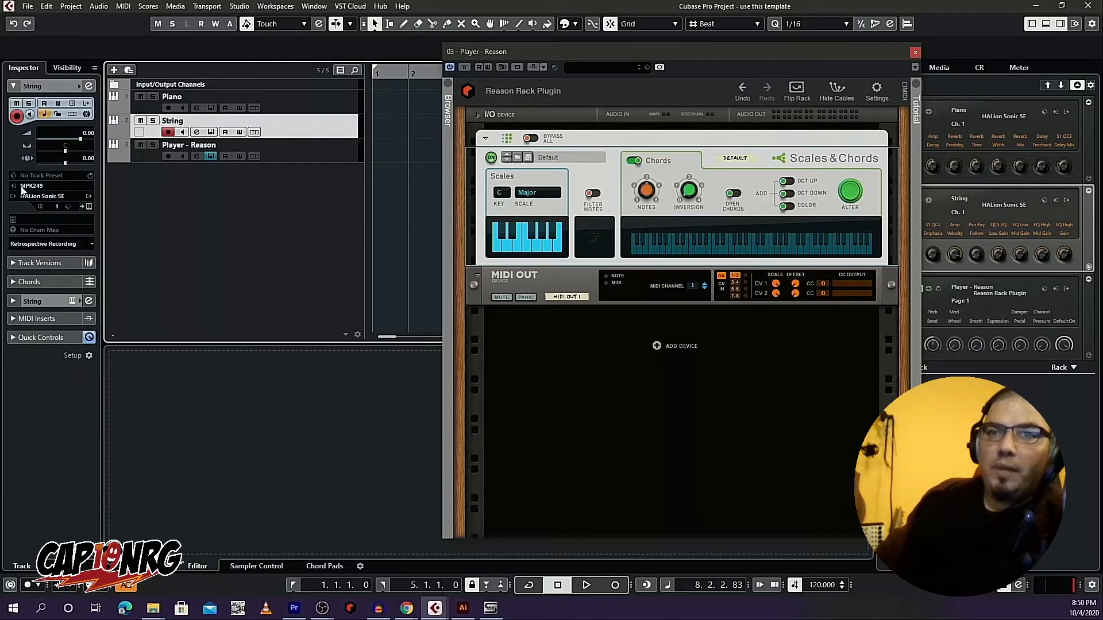
click(54, 188)
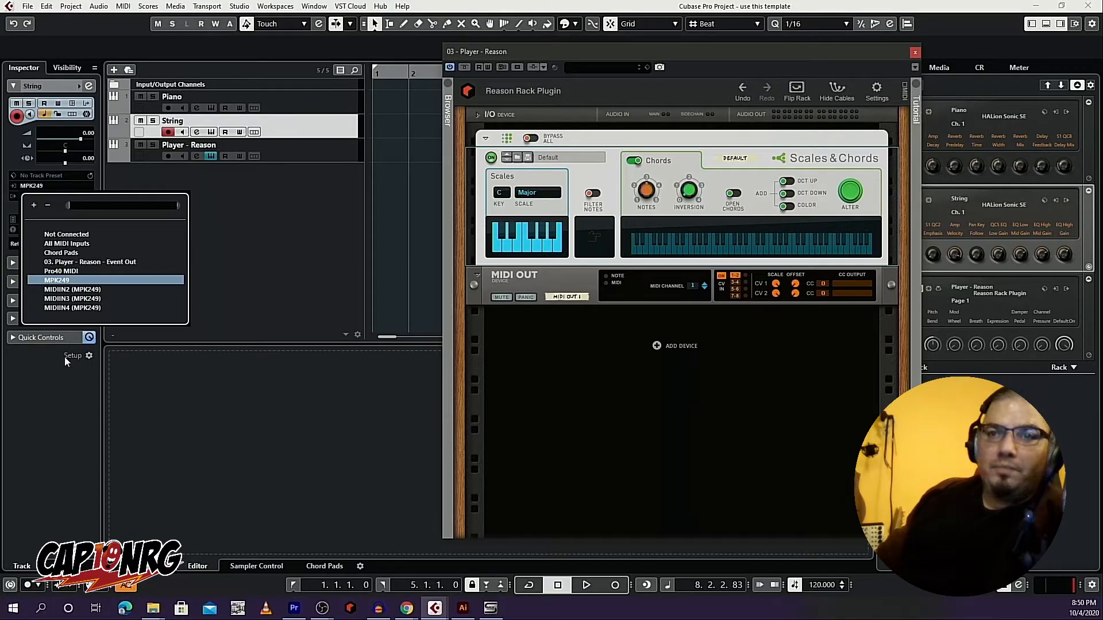
click(92, 262)
Step: Set the Piano track's MIDI input to 03. Player - Reason - Event Out
click(207, 98)
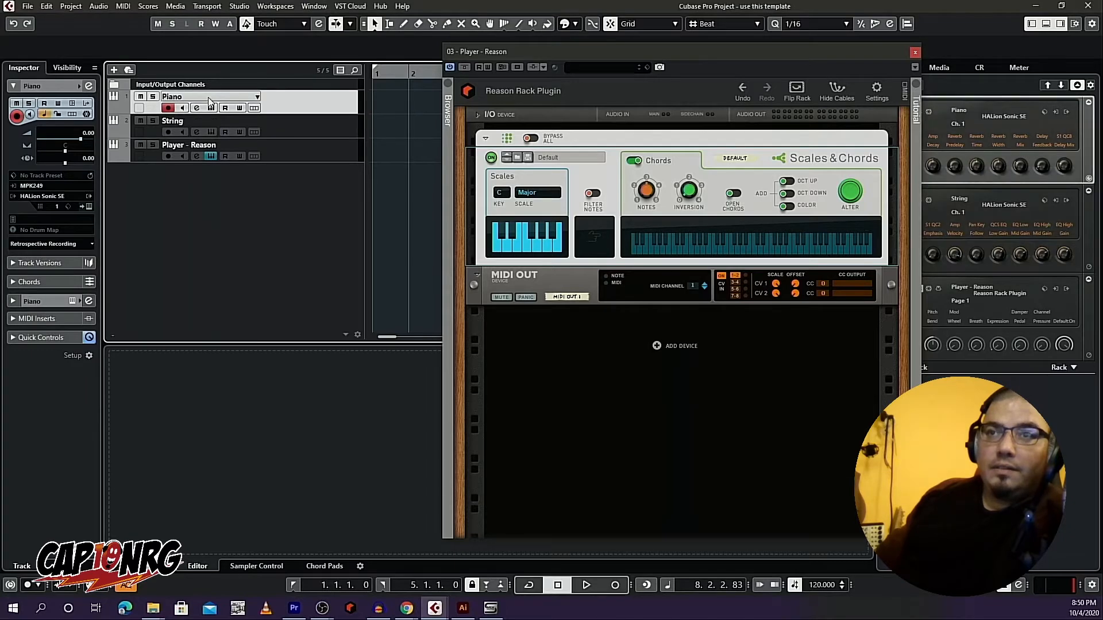
click(61, 187)
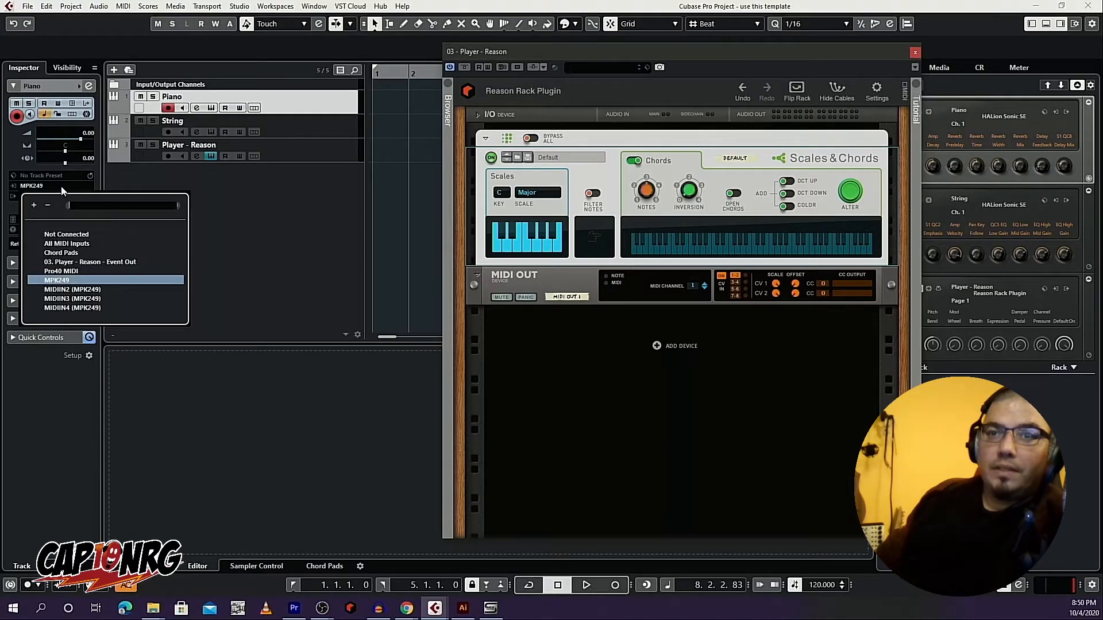
click(96, 263)
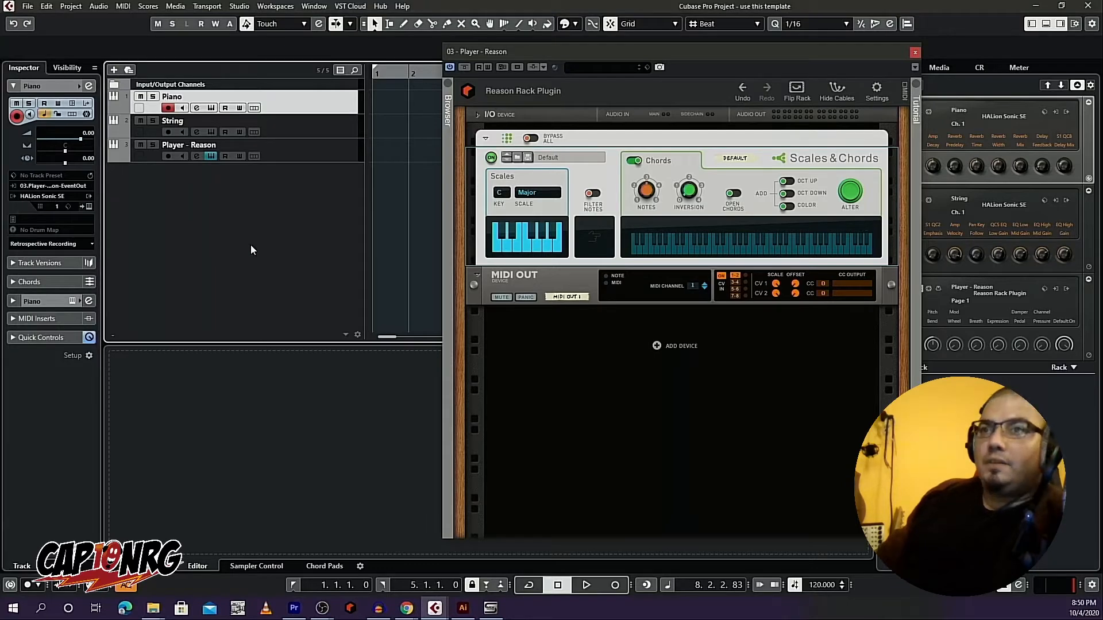
Step: Select the Player - Reason track, try monitoring on the String track, and leave only the Piano track monitored
click(293, 155)
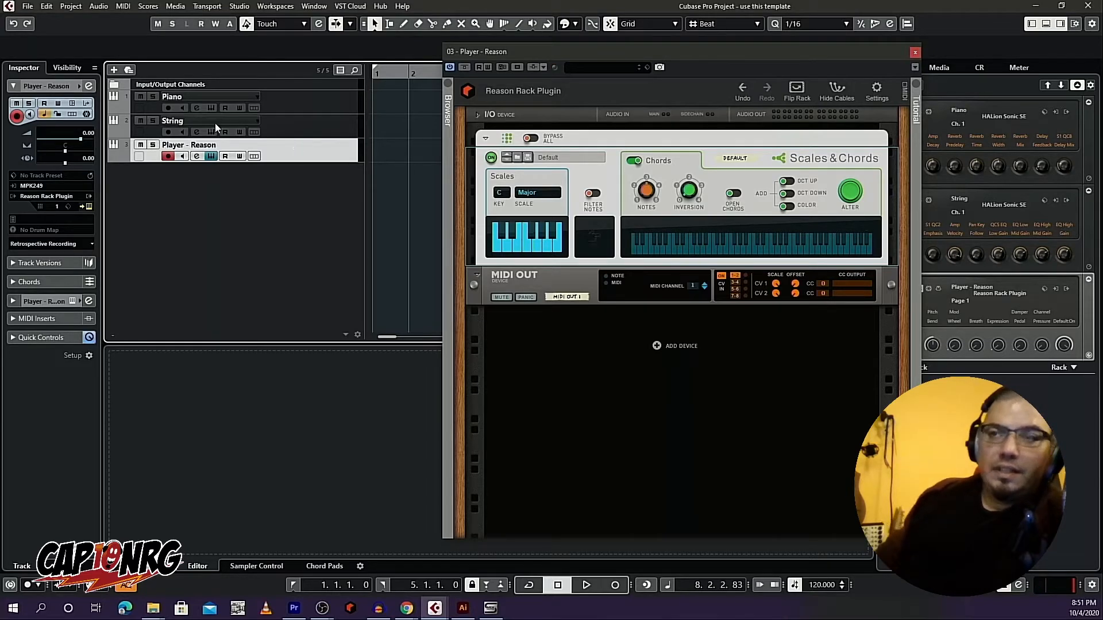
click(182, 132)
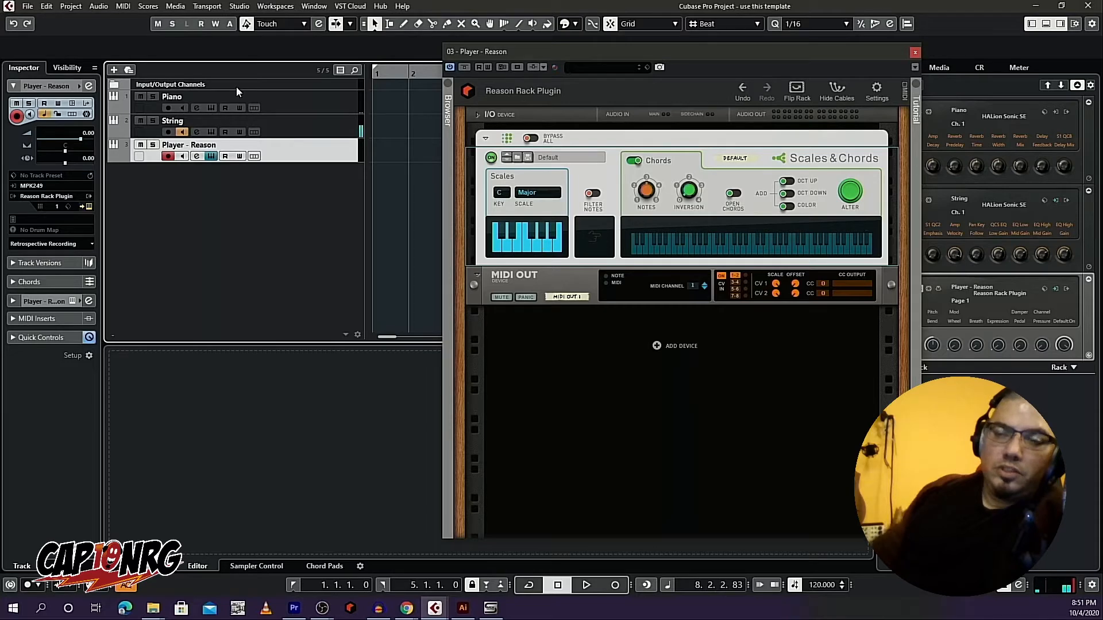
click(181, 108)
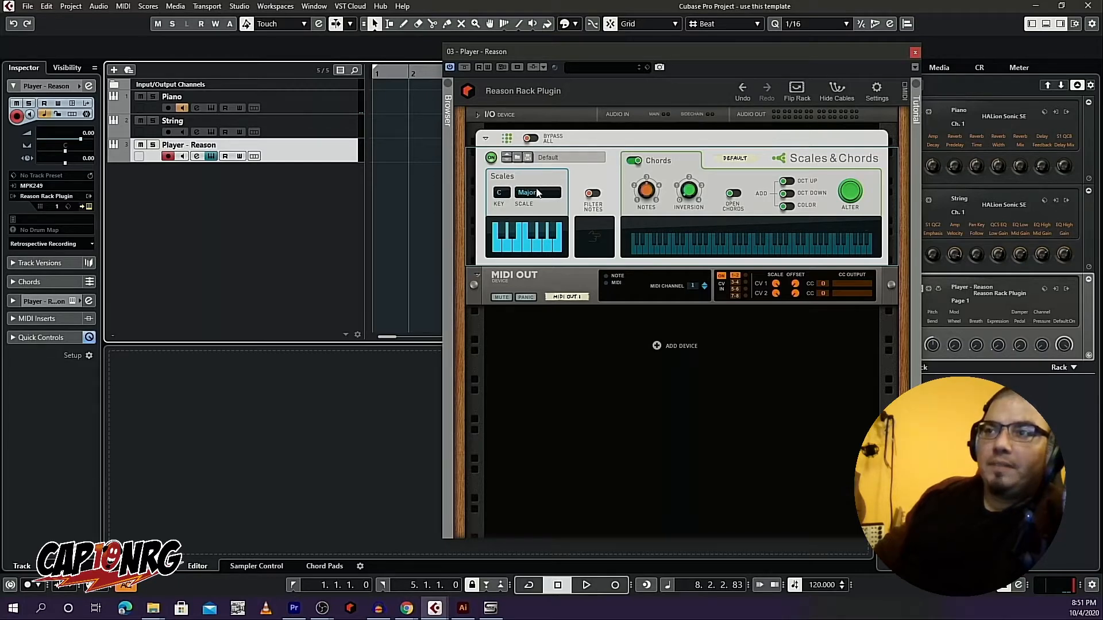
Step: Set the Scales & Chords device to the key of A Minor and turn on its Oct Up option
click(508, 198)
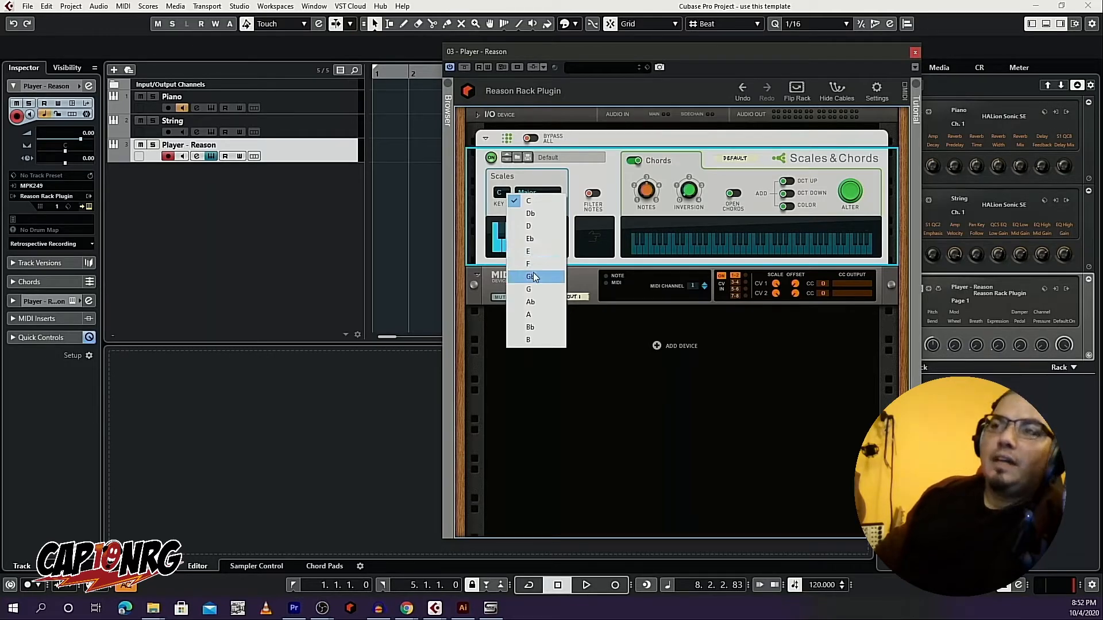
click(529, 314)
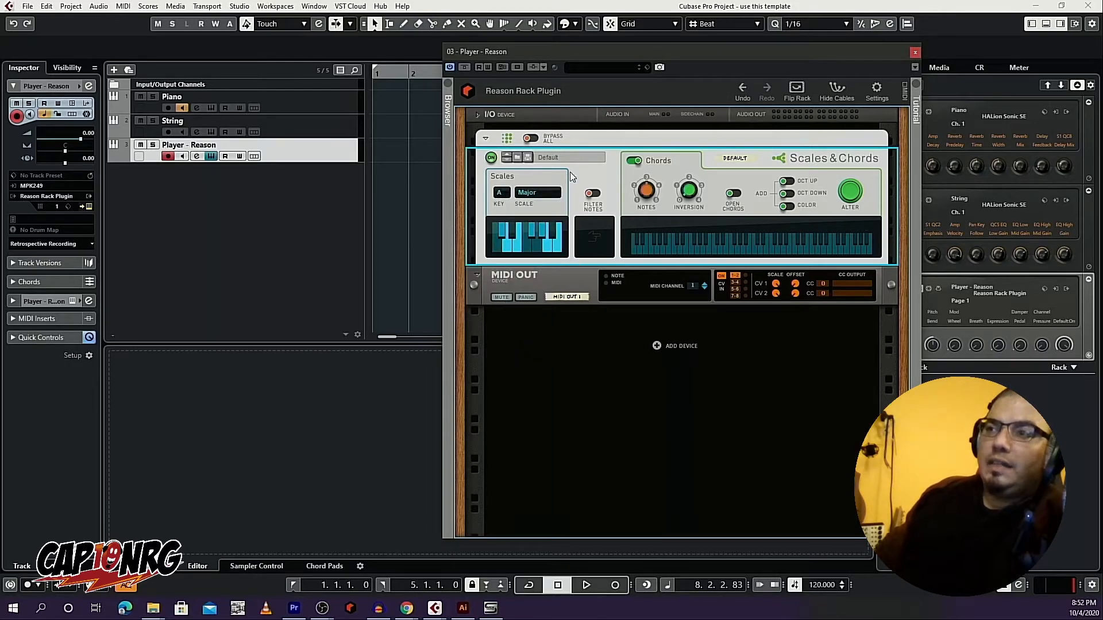
click(553, 194)
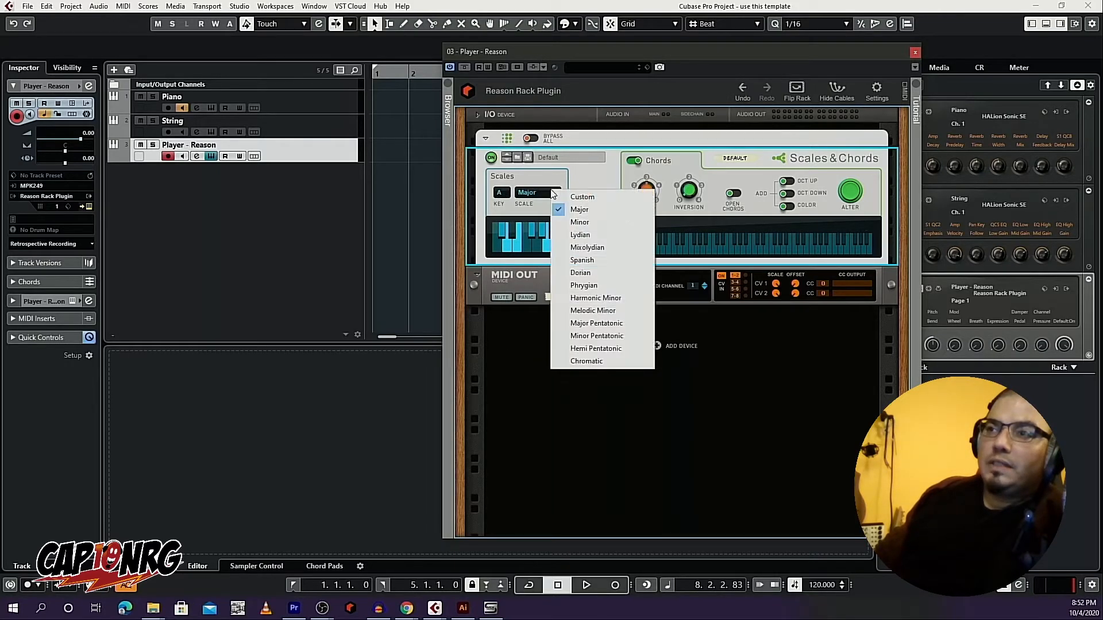
click(601, 221)
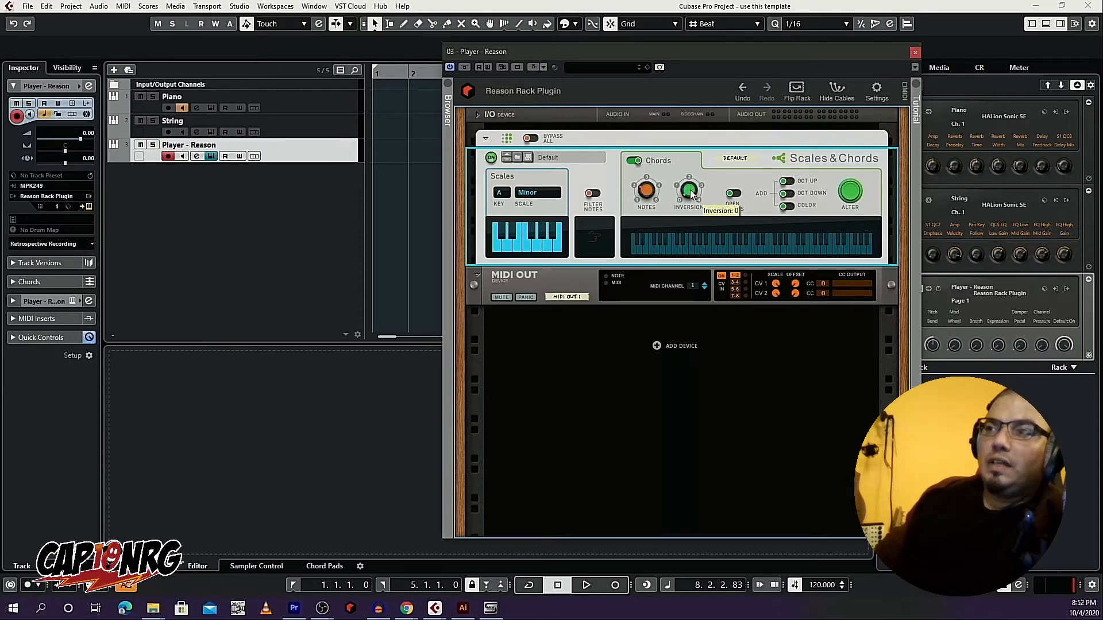
drag(690, 190, 688, 183)
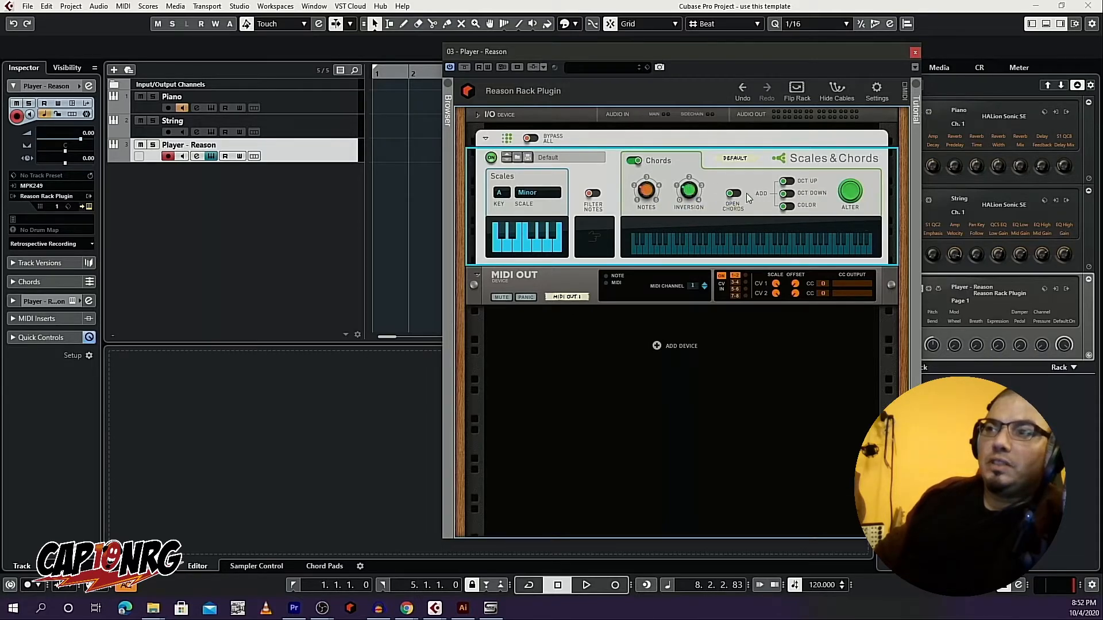
click(793, 181)
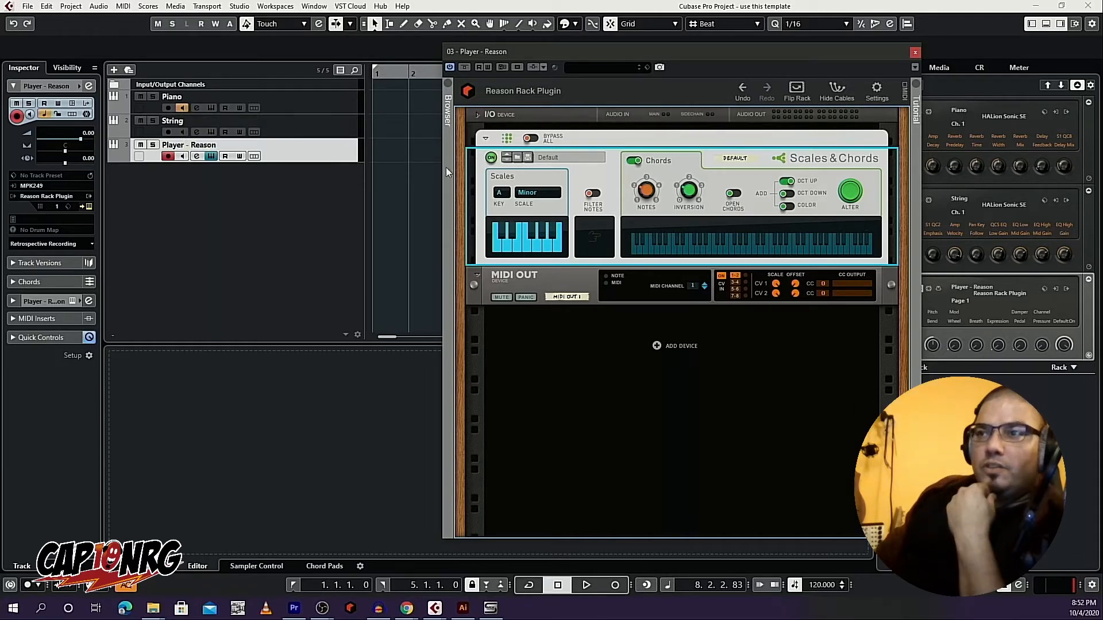
Step: Clear the timeline of the plug-in window, turn on cycling over bars 1 to 4, and return the cursor to the start
drag(640, 54, 874, 133)
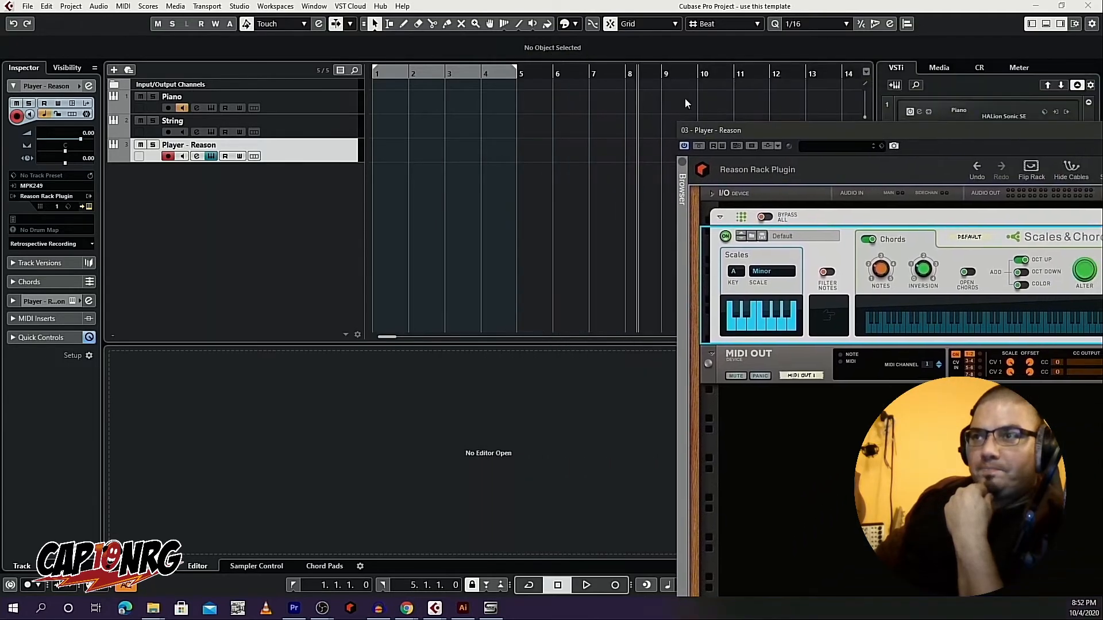
click(454, 71)
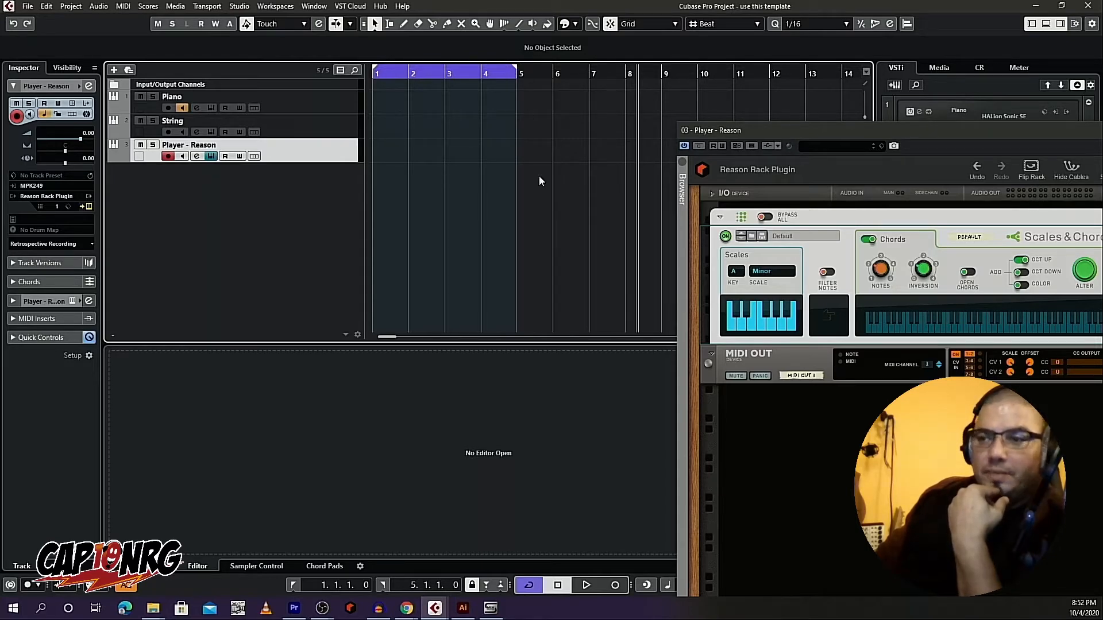
click(556, 584)
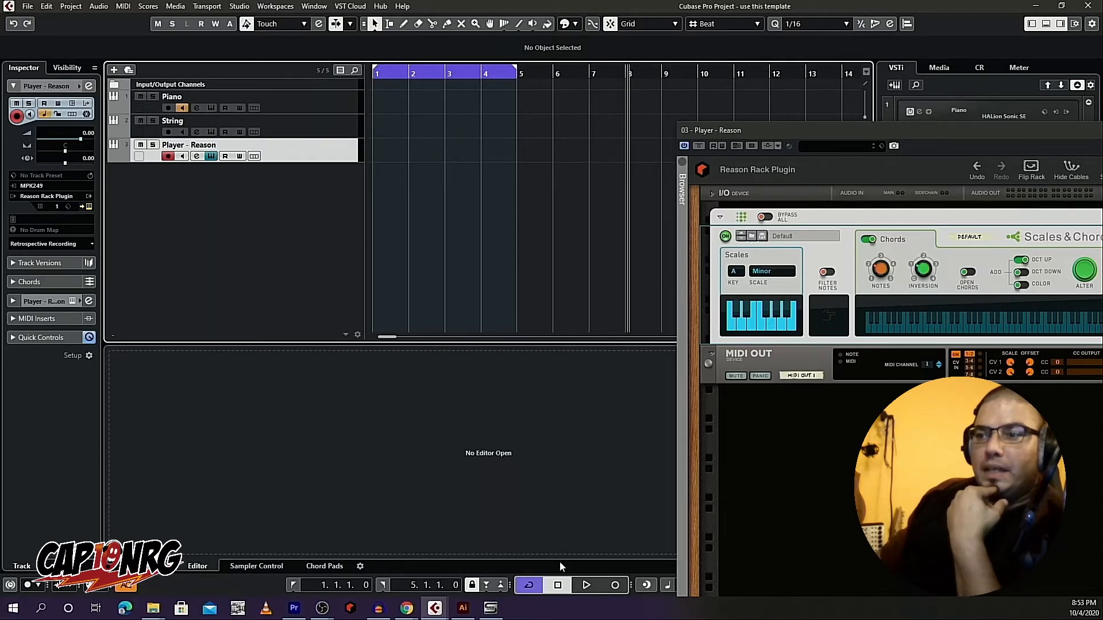
click(585, 584)
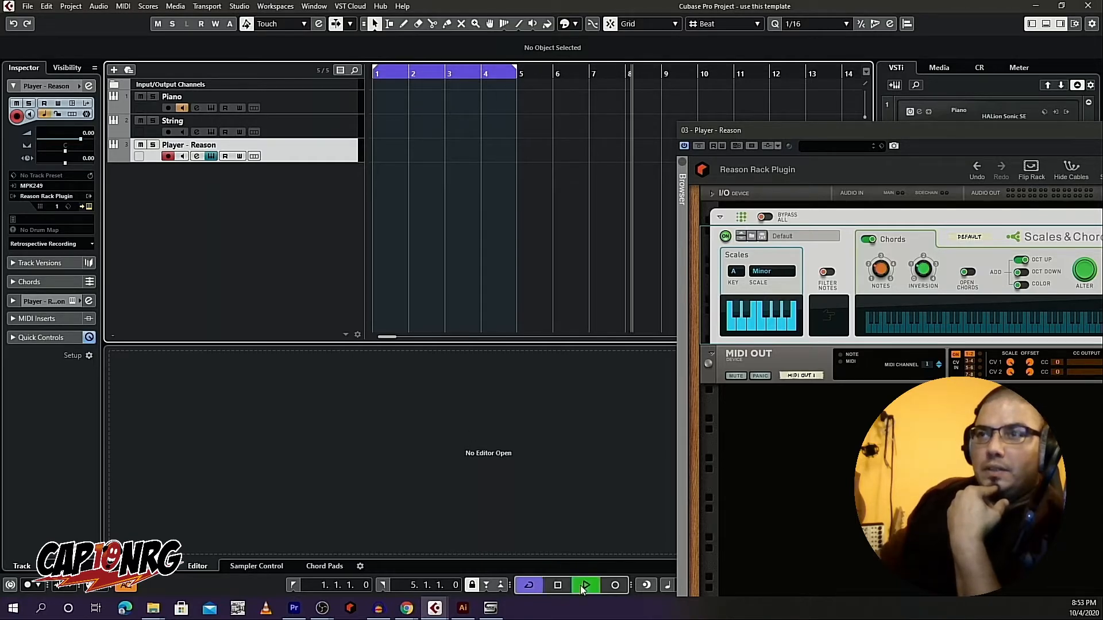
click(557, 588)
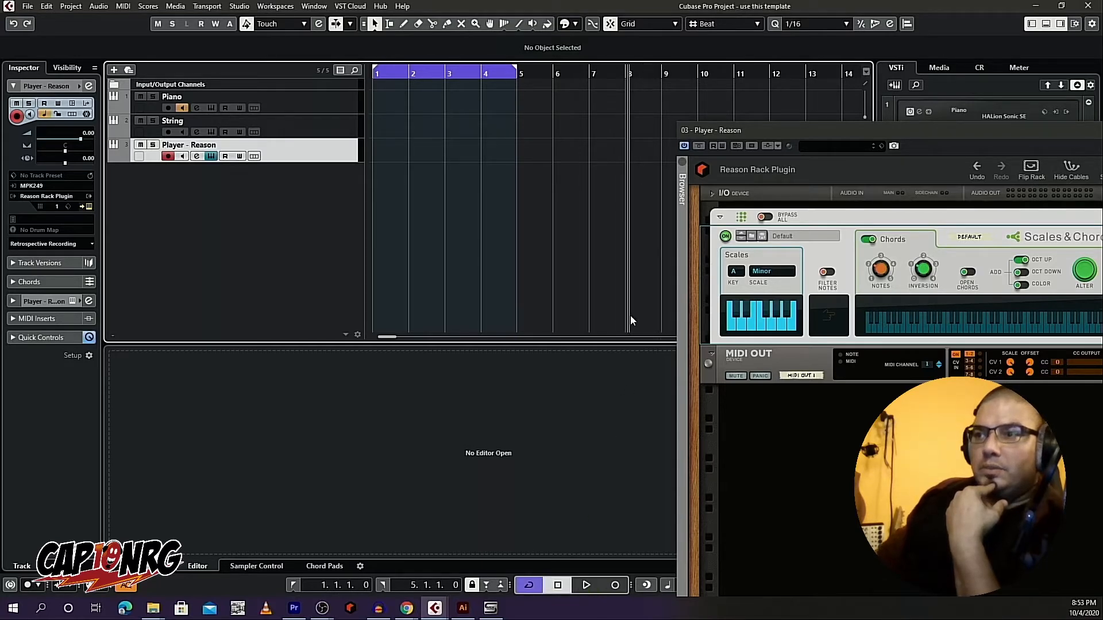
key(KP_Decimal)
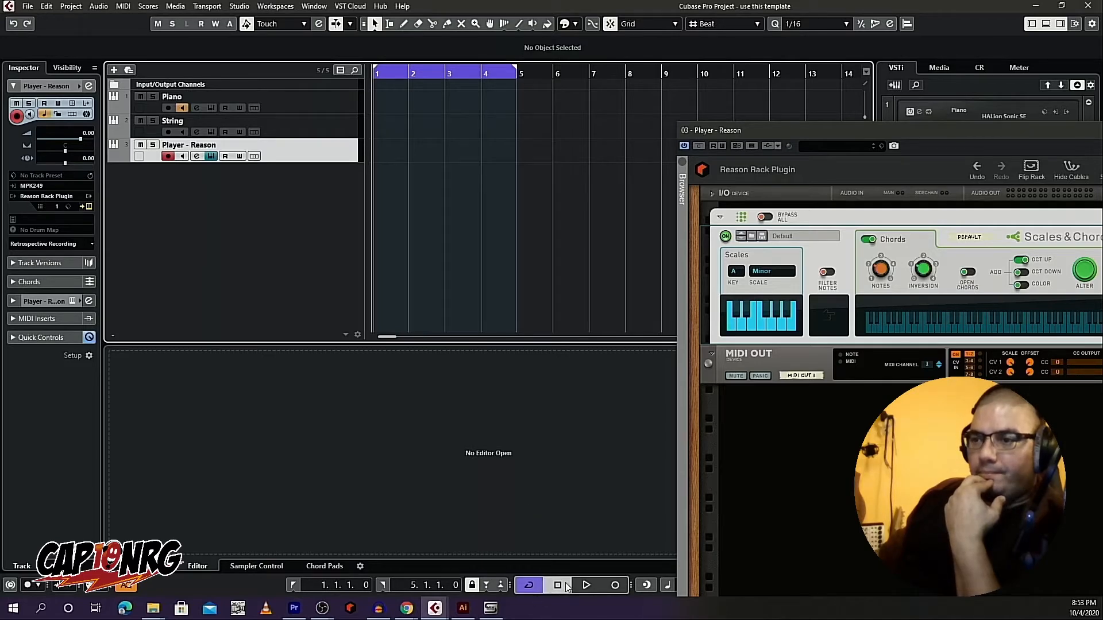
Step: Record a four-bar MIDI part on the Player - Reason track, play it back and stop the transport
click(615, 586)
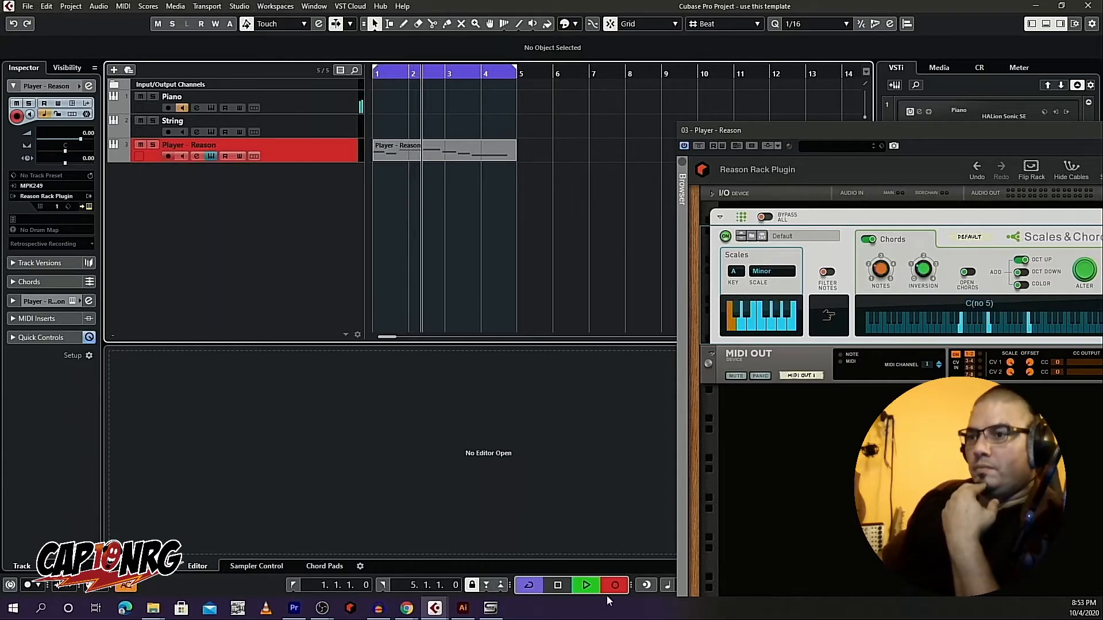
click(617, 585)
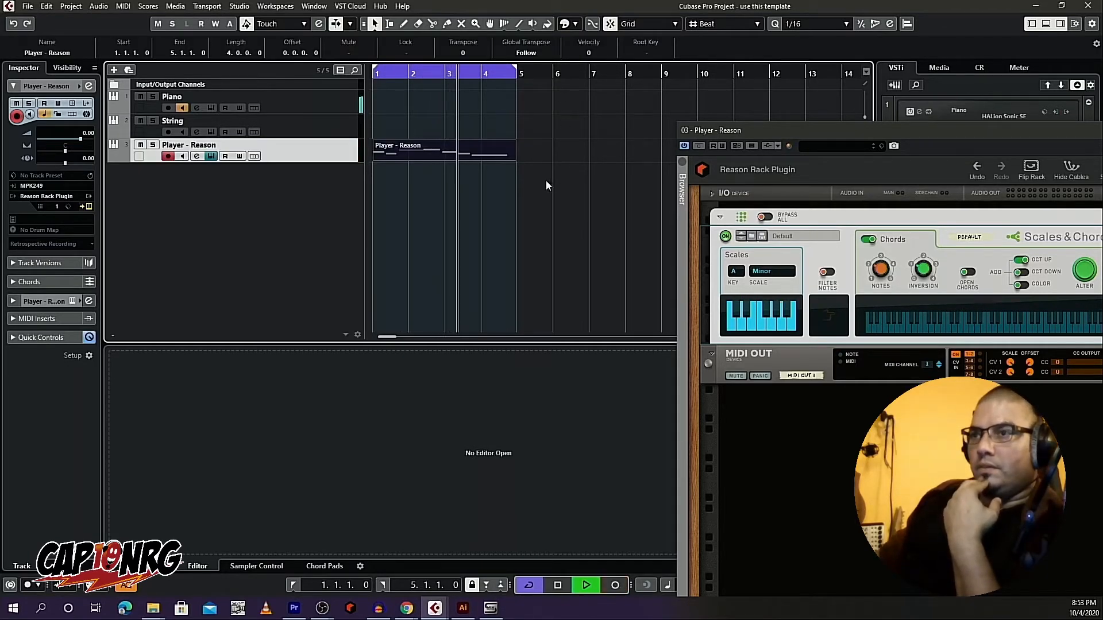
click(470, 151)
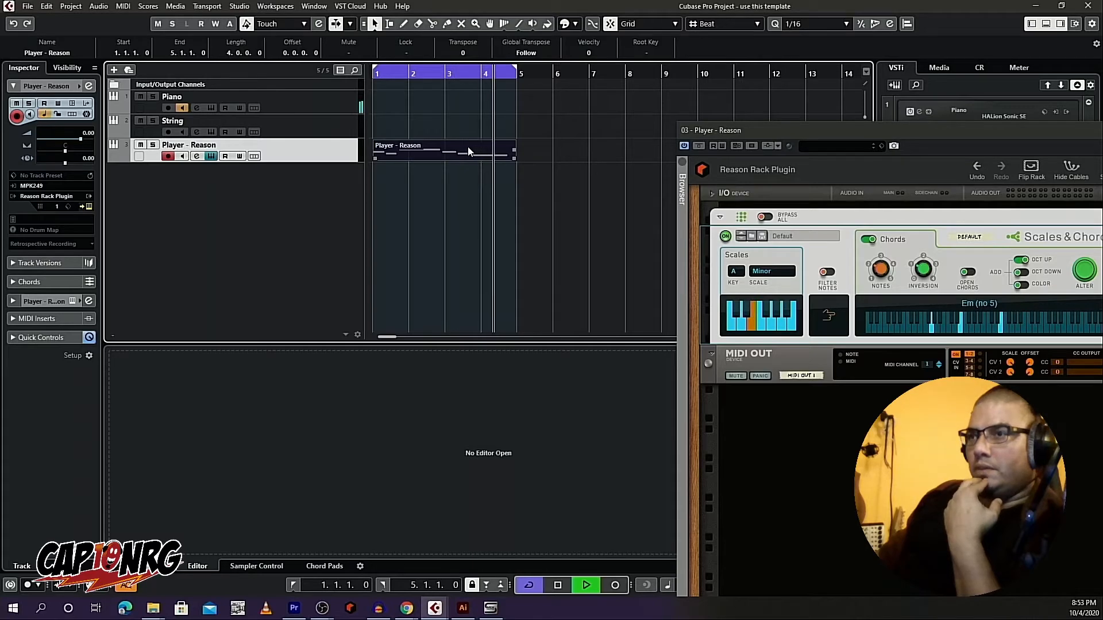
key(space)
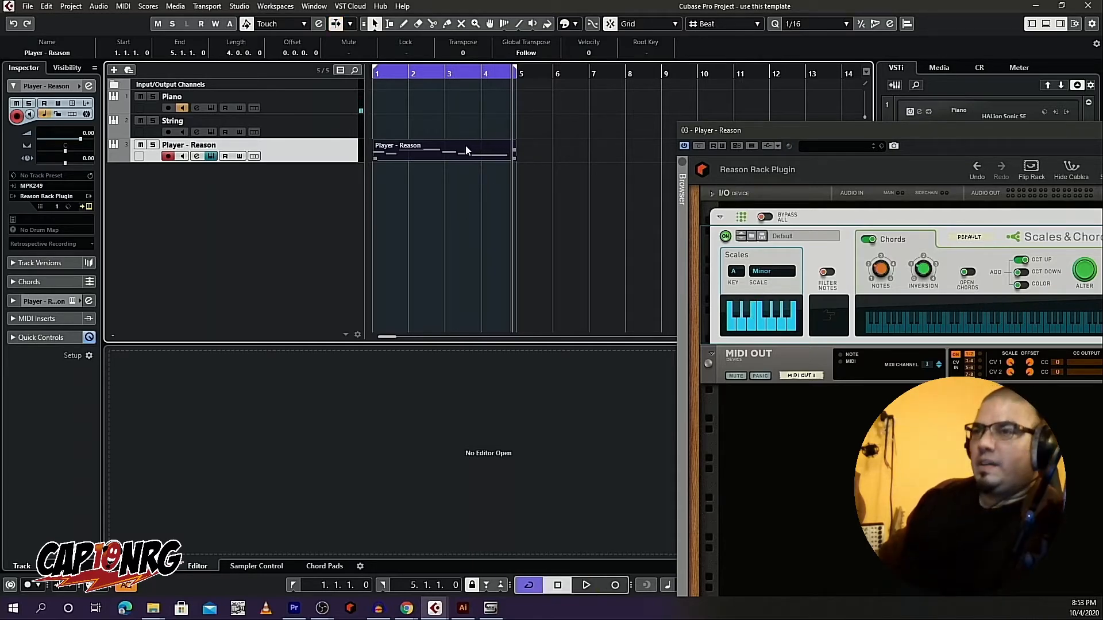
Step: Align the A2 note near bar 3 of the Player - Reason part to 3.1.1.0 and listen to the result
double_click(466, 153)
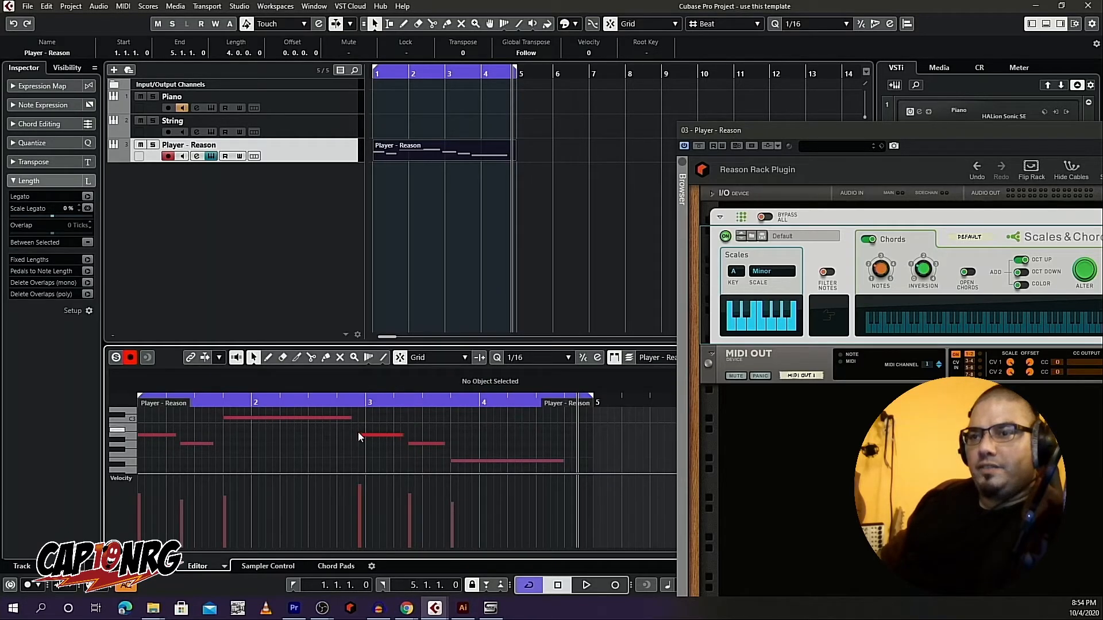
drag(365, 435, 366, 435)
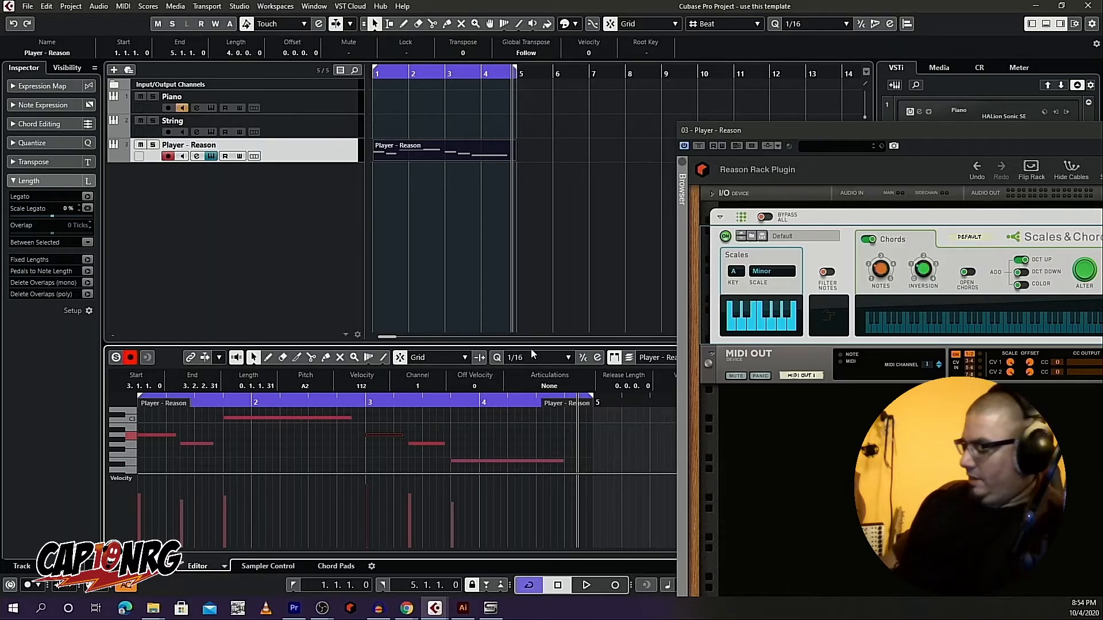
key(space)
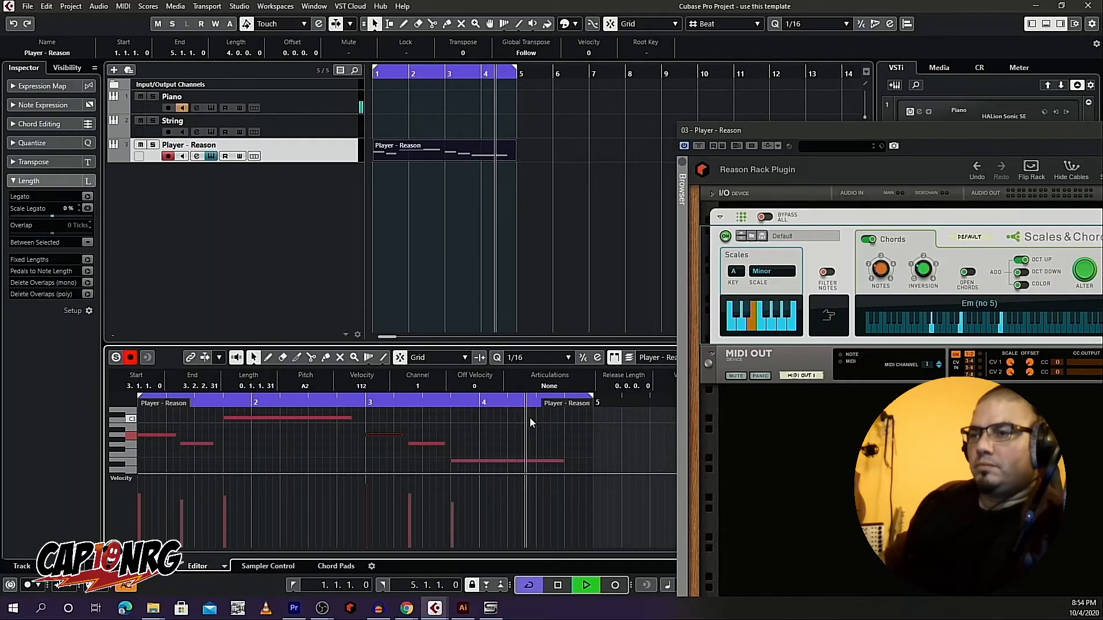
key(space)
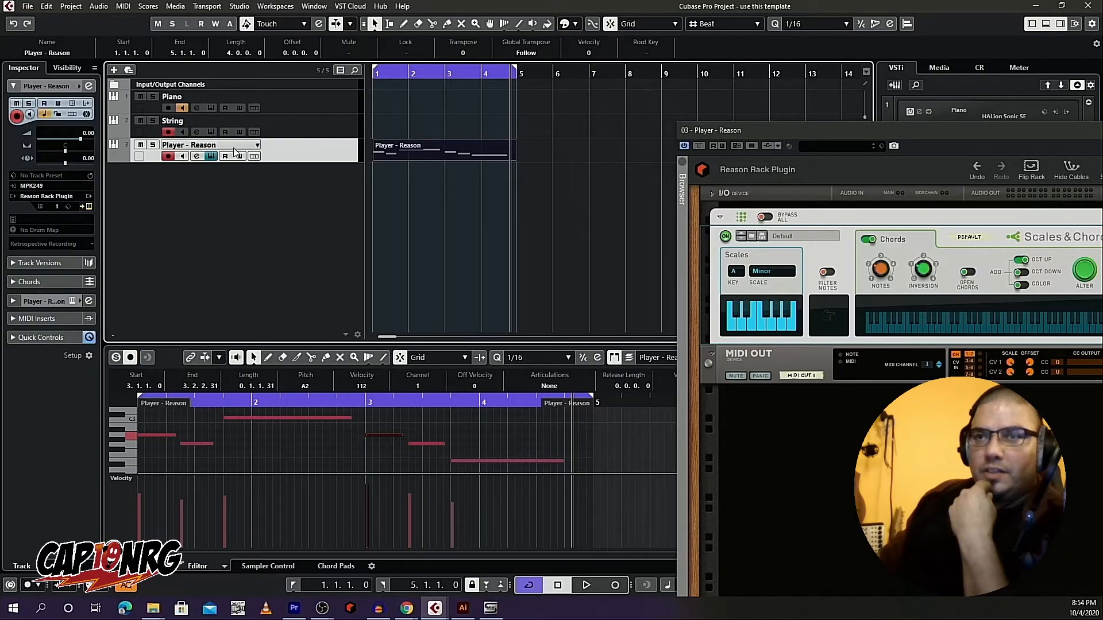
Step: Select and record-arm the Piano track, leaving the String track disarmed
click(169, 132)
click(169, 132)
click(173, 108)
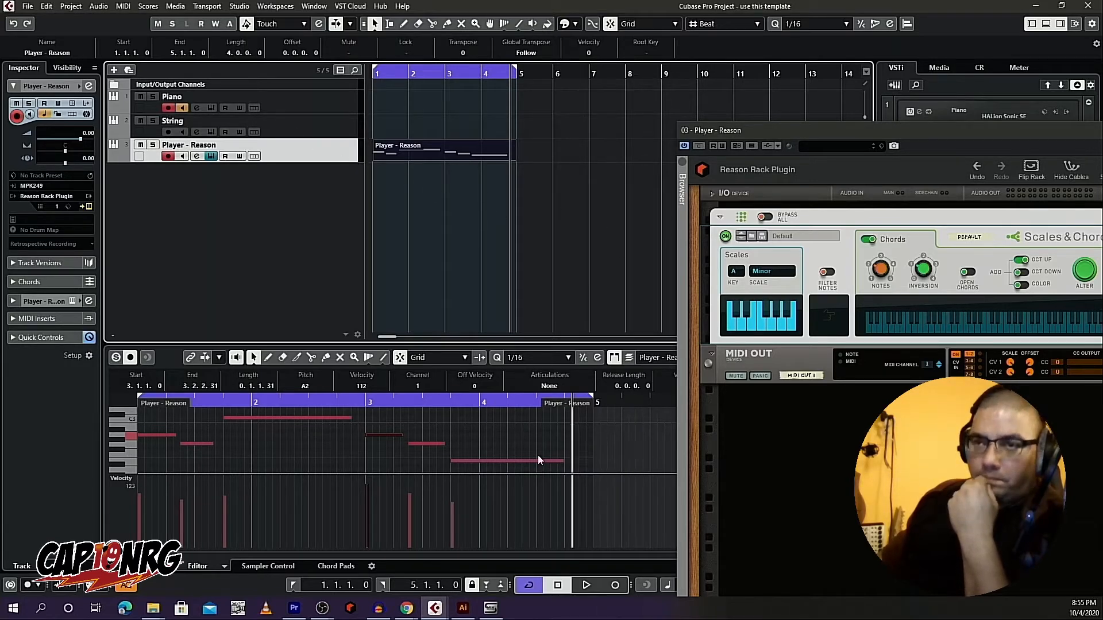
click(325, 109)
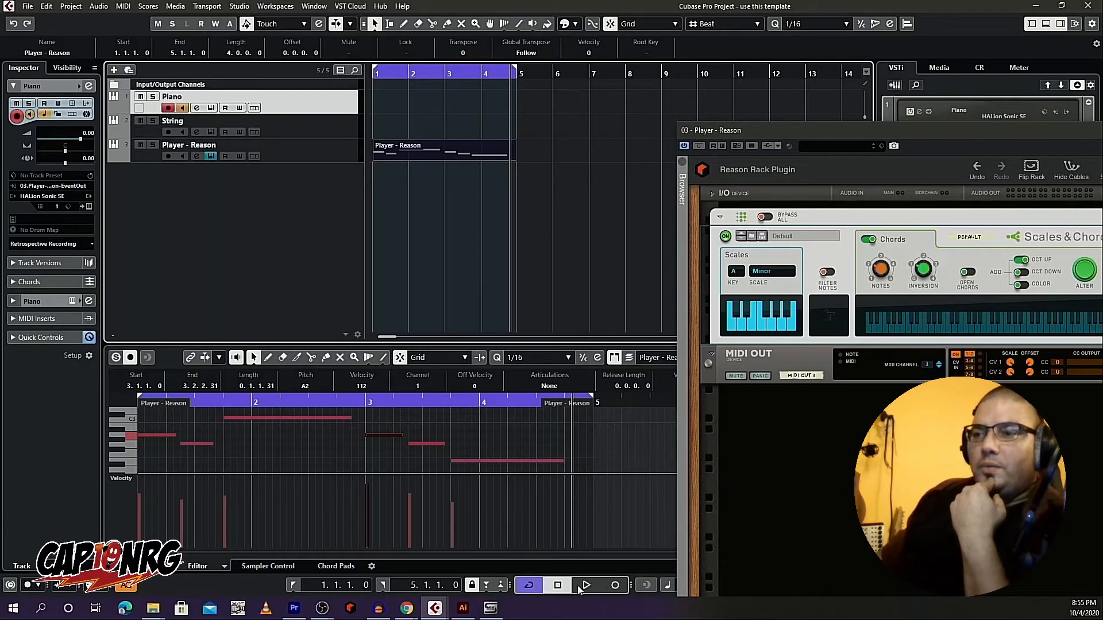
Step: Turn cycling off and record the player's chord output onto the Piano track from the project start
click(527, 586)
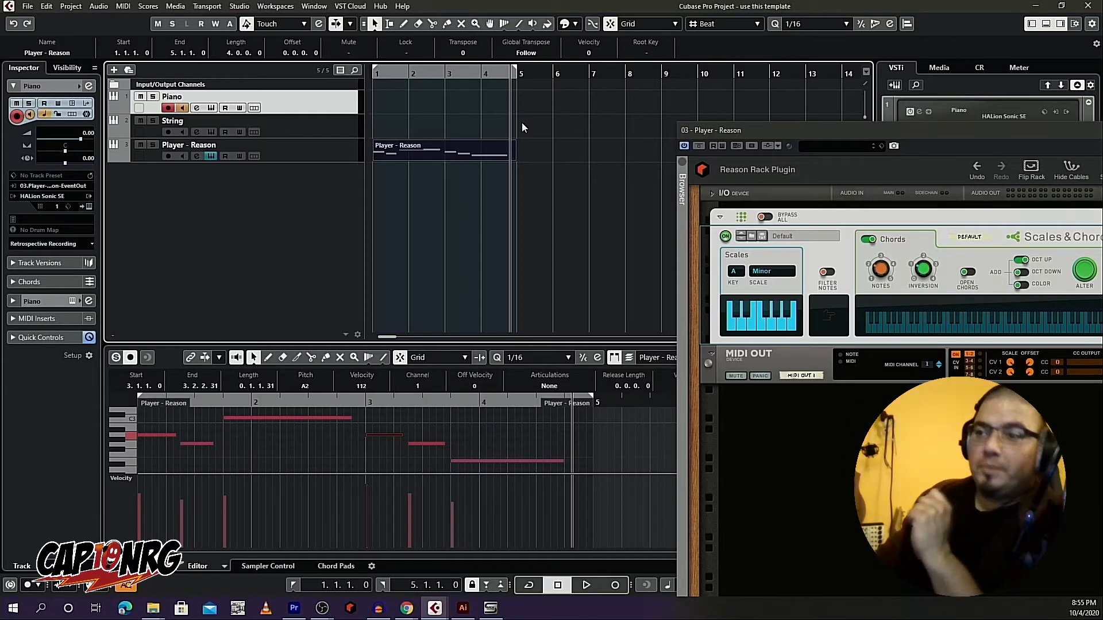
click(558, 585)
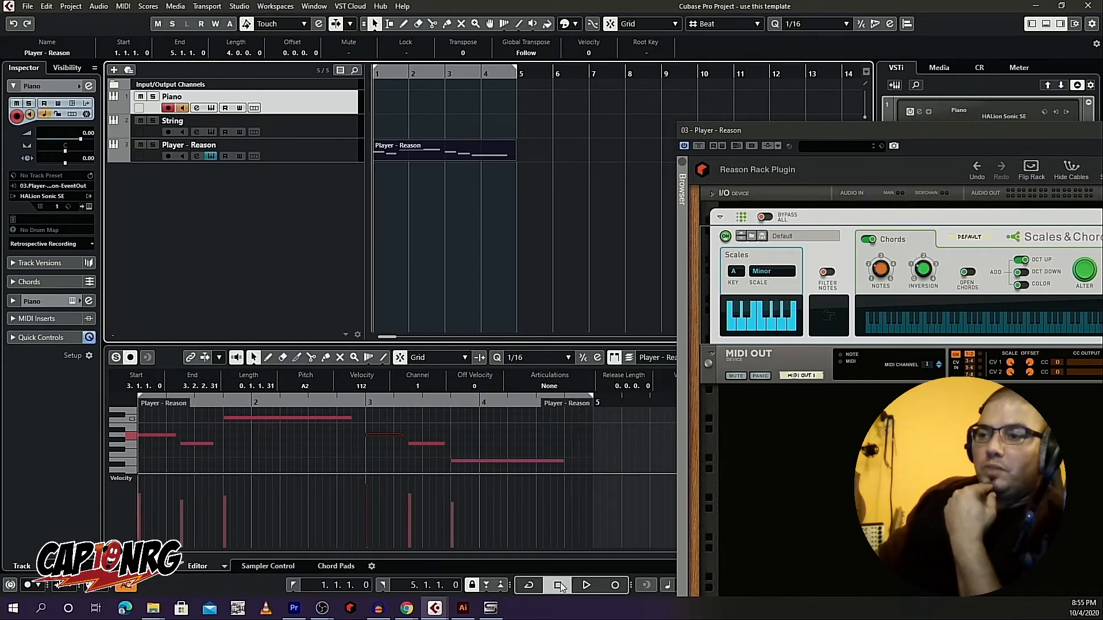
click(615, 585)
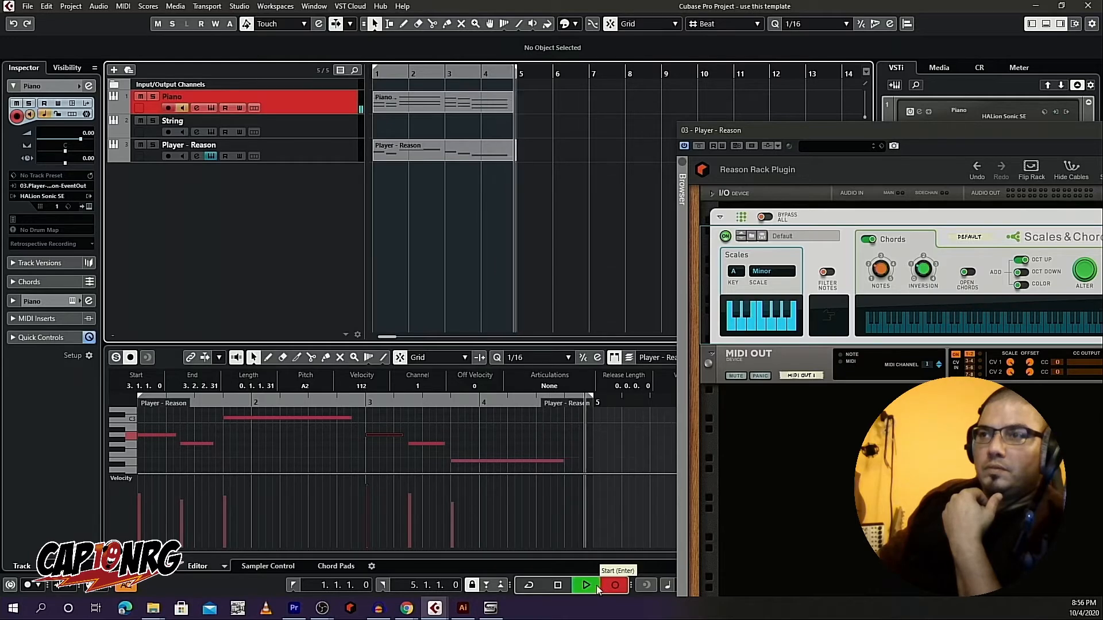
key(space)
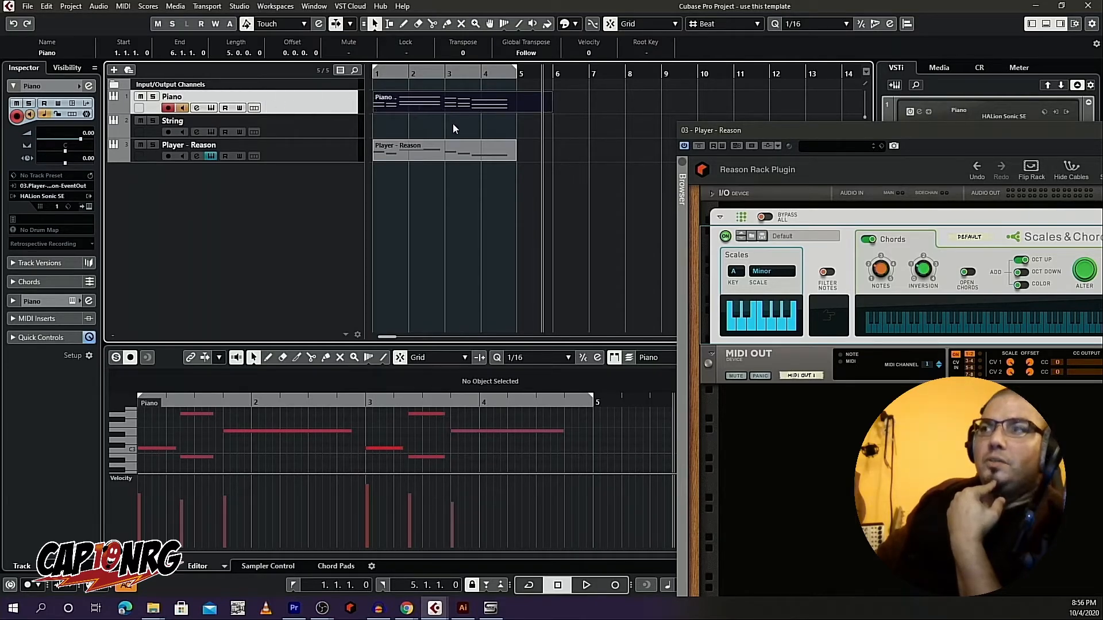
Step: Close the Reason Rack Plugin window and increase the height of all tracks in the project
drag(753, 129, 571, 99)
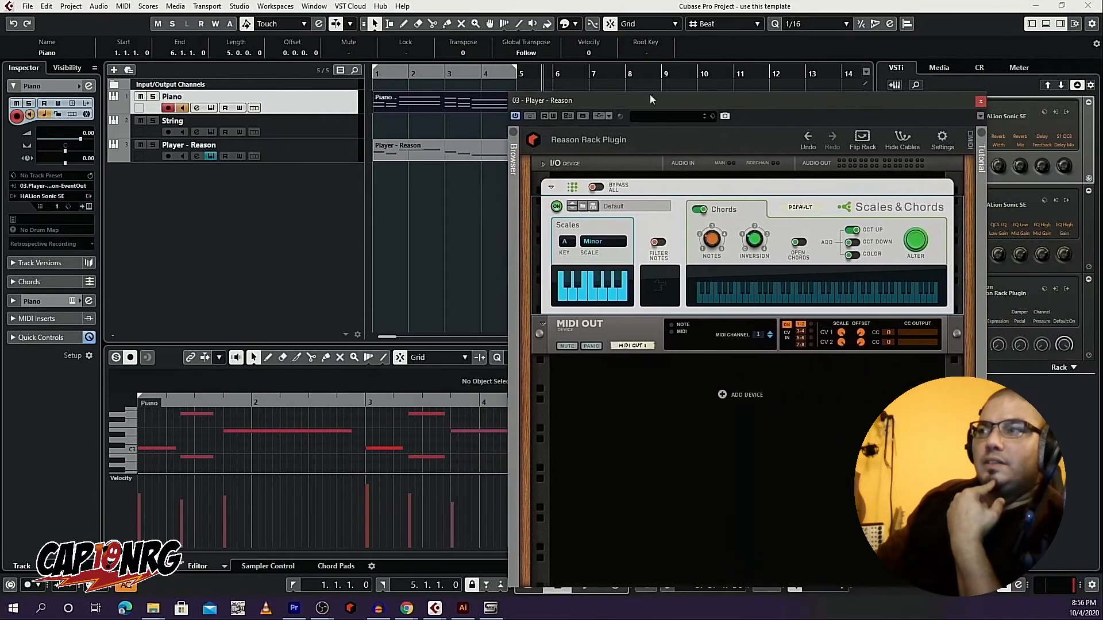
click(982, 102)
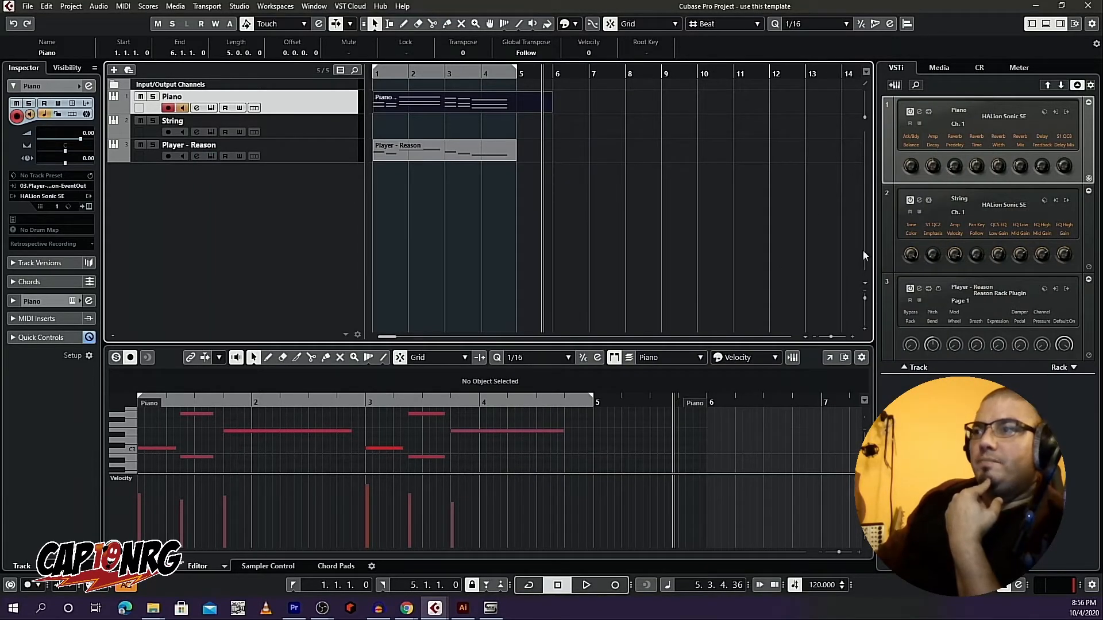
drag(865, 298, 865, 301)
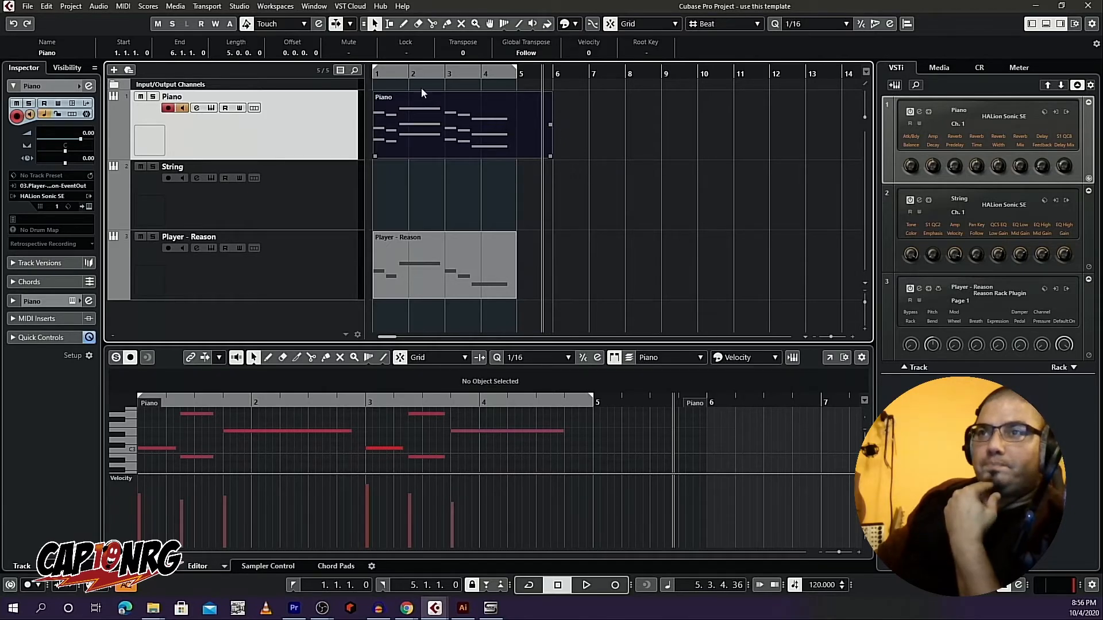
Step: Split the recorded Piano part at bar 5 and delete the leftover section after the split
click(389, 23)
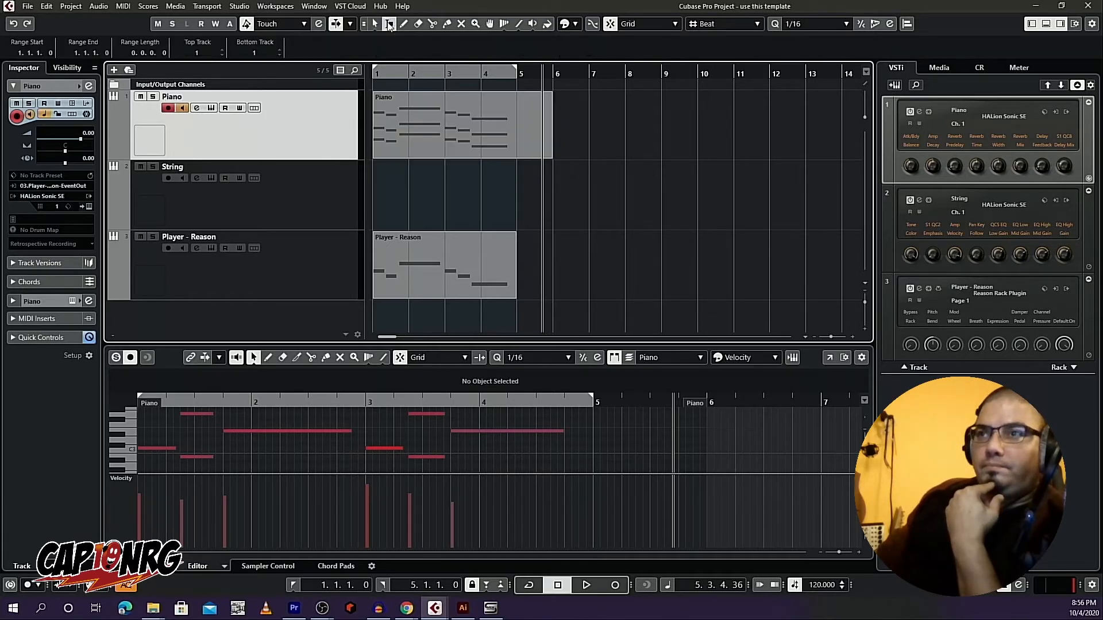
click(517, 106)
click(432, 24)
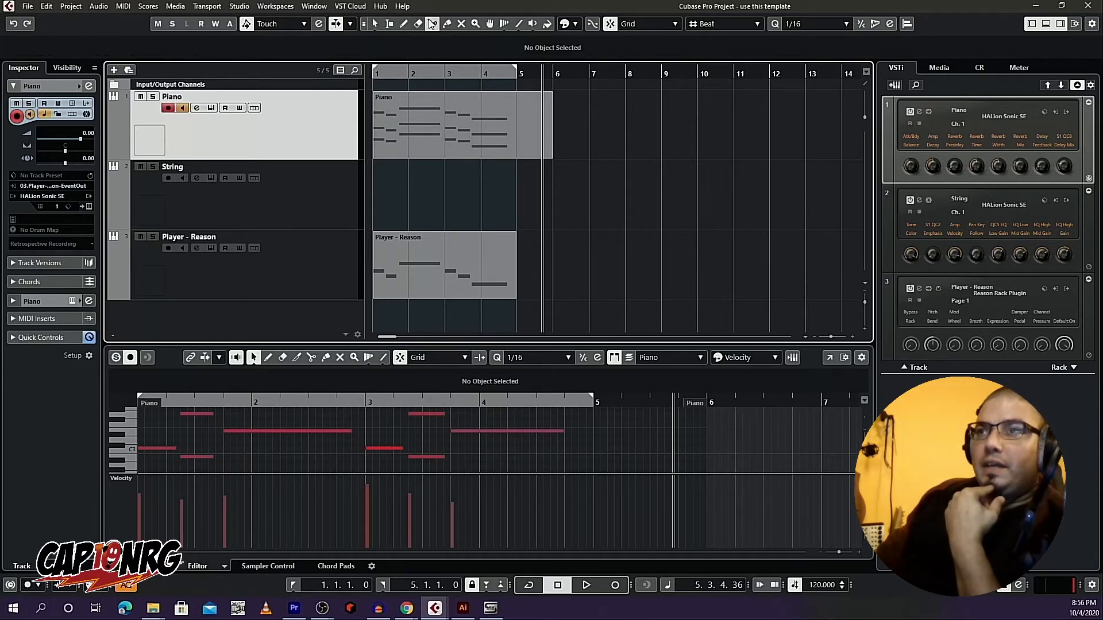
click(516, 117)
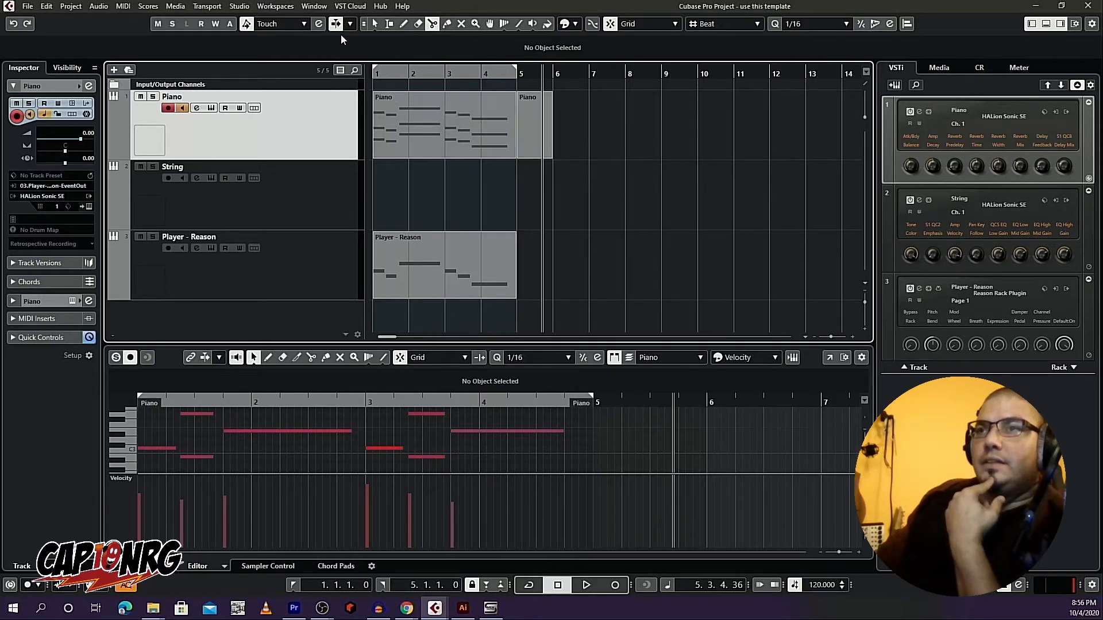
click(374, 25)
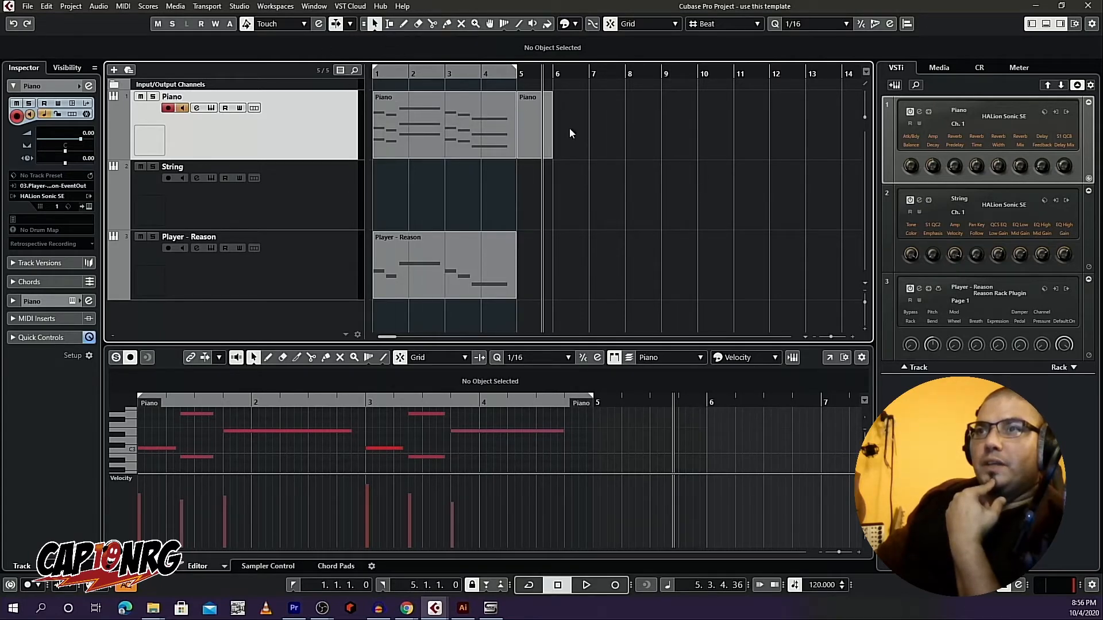
click(524, 109)
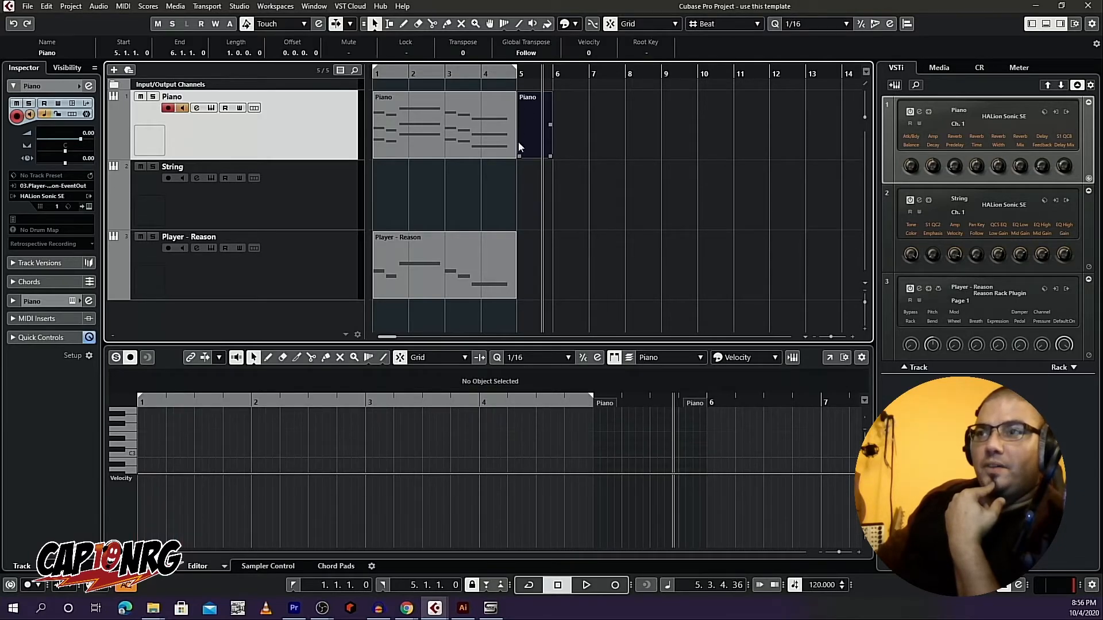
key(Delete)
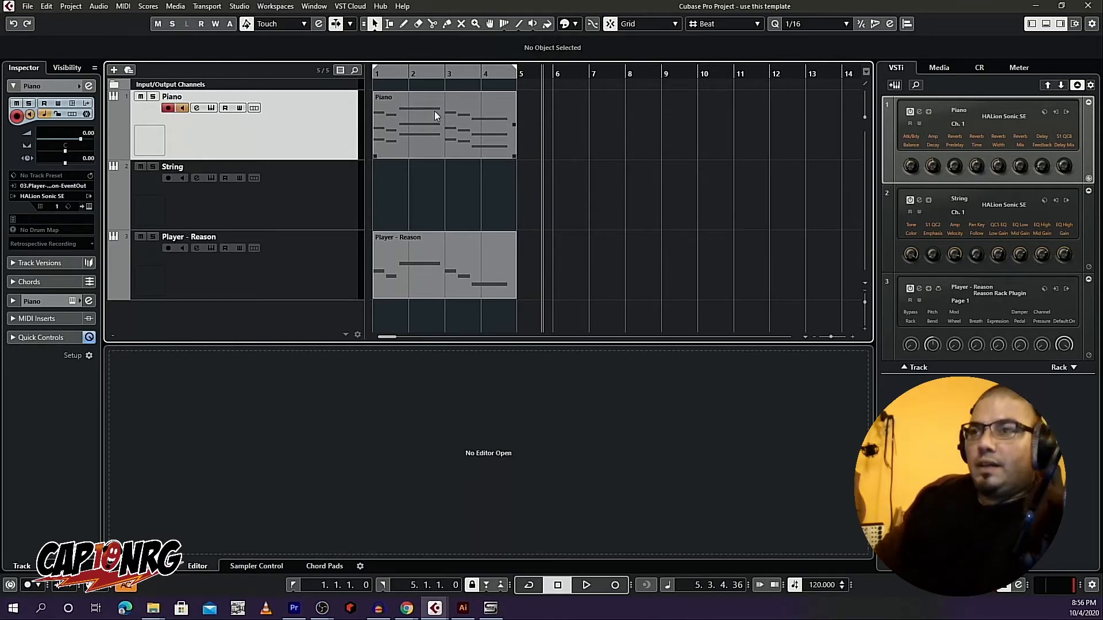
Step: In the Piano part's note editor, shorten the last chord's top note to bar 4 and add four repeated notes, ending with one lasting 0.1.0.0
double_click(444, 143)
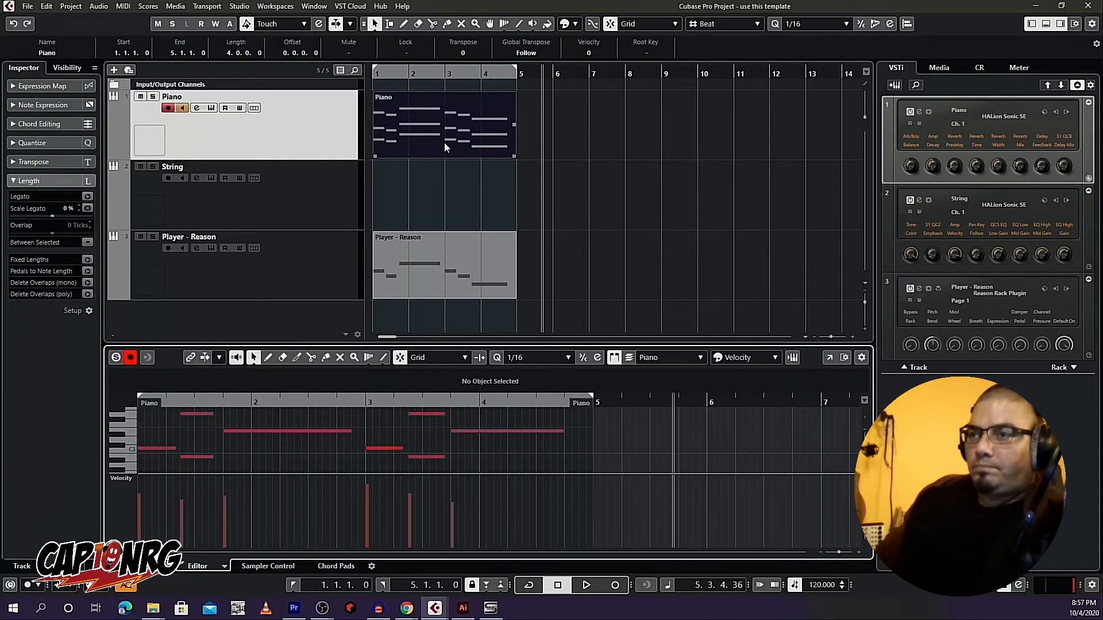
drag(452, 342, 453, 189)
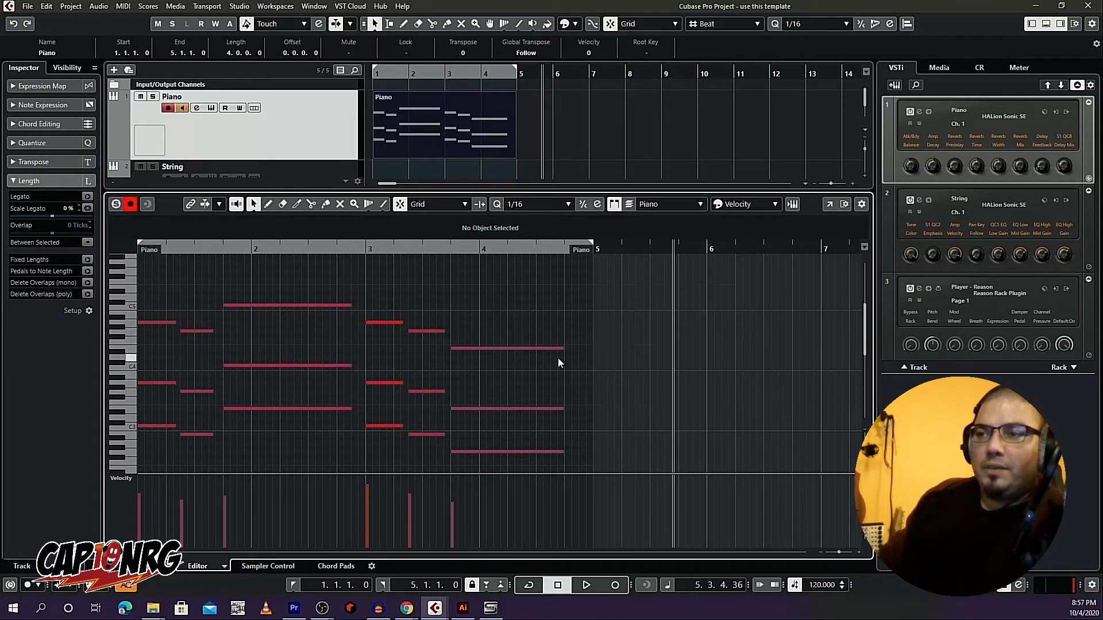
click(493, 348)
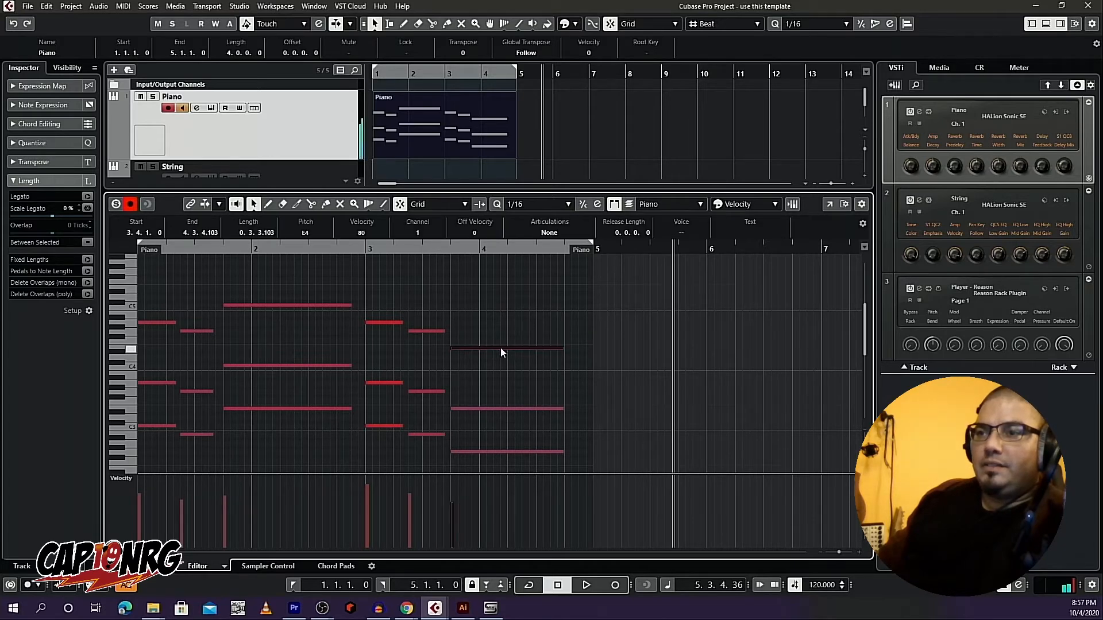
drag(568, 348, 480, 357)
double_click(494, 348)
click(509, 347)
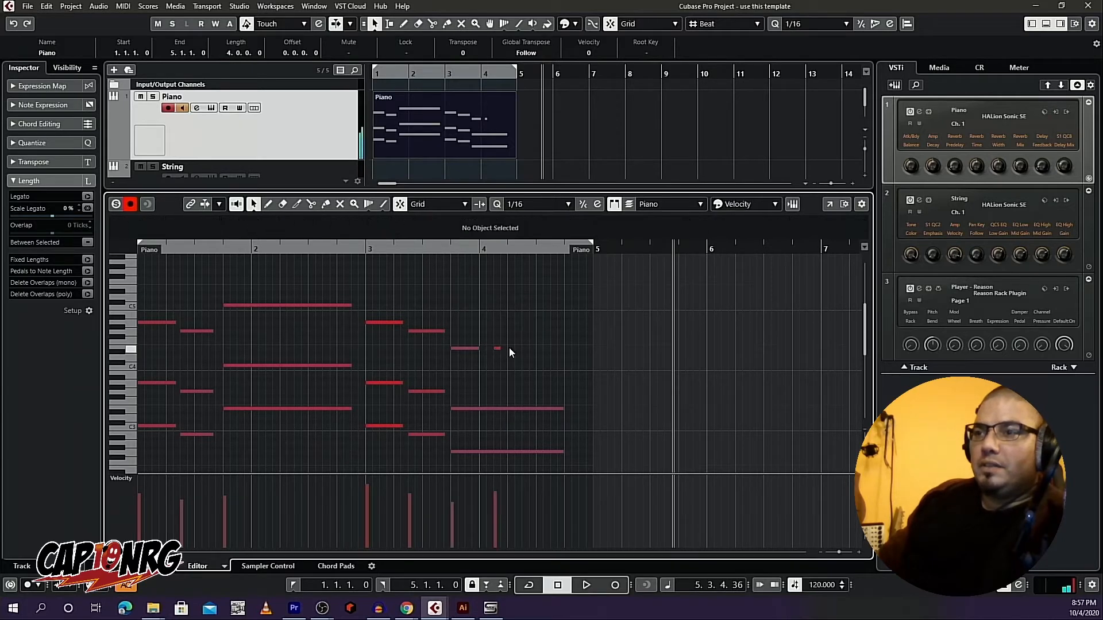
click(525, 348)
click(541, 348)
drag(543, 348, 562, 348)
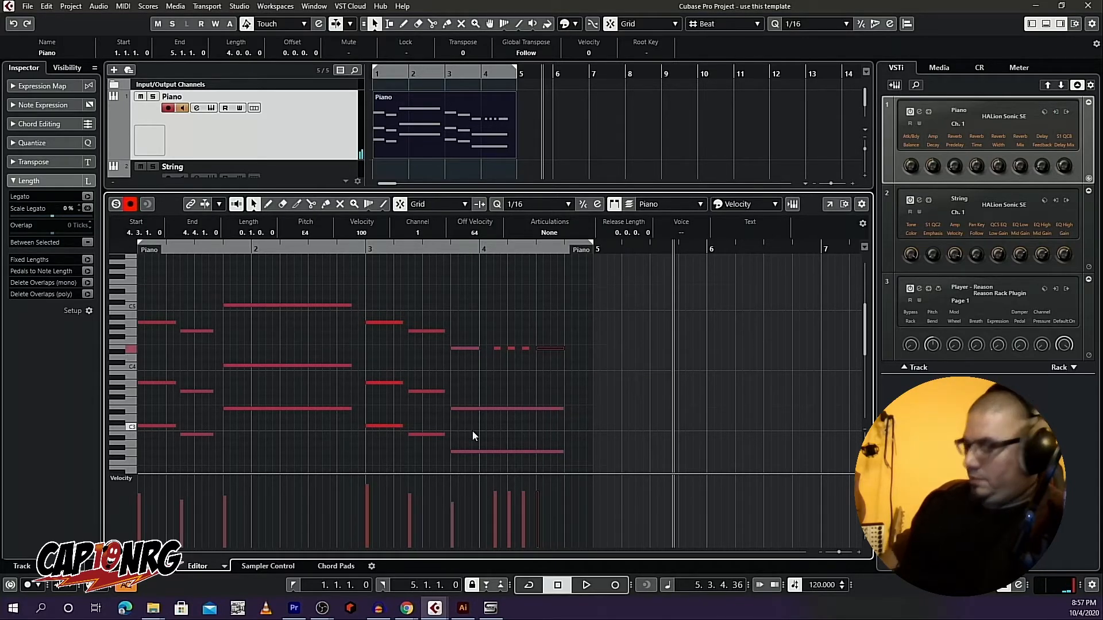
Step: Mute the Player - Reason track and play the Piano part from the project start
key(period)
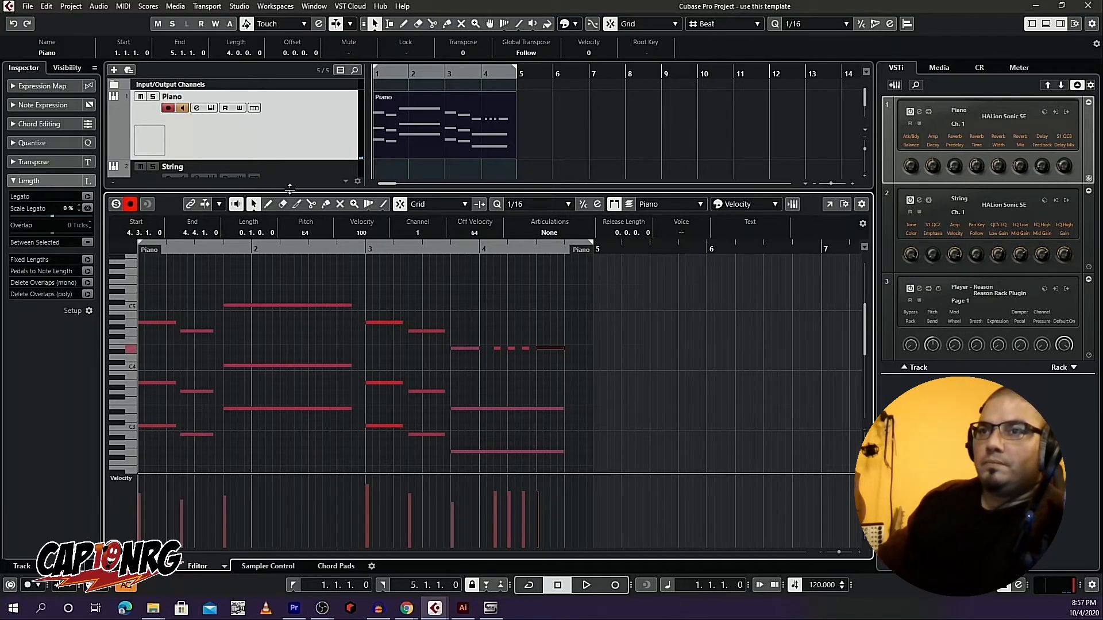
drag(291, 191, 300, 327)
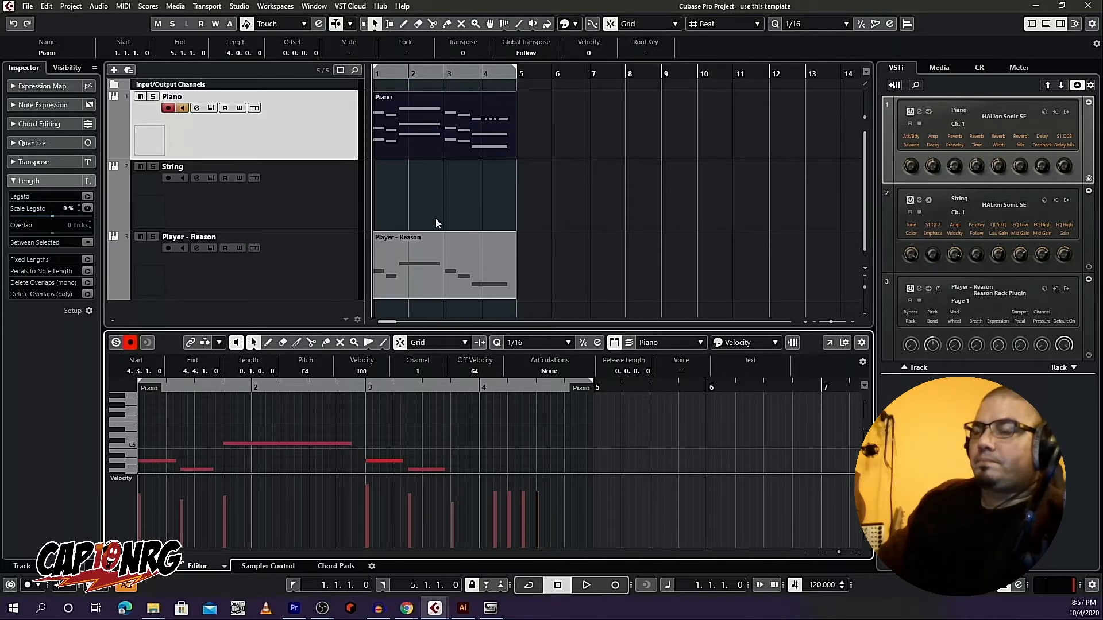
scroll(292, 261, down, 1)
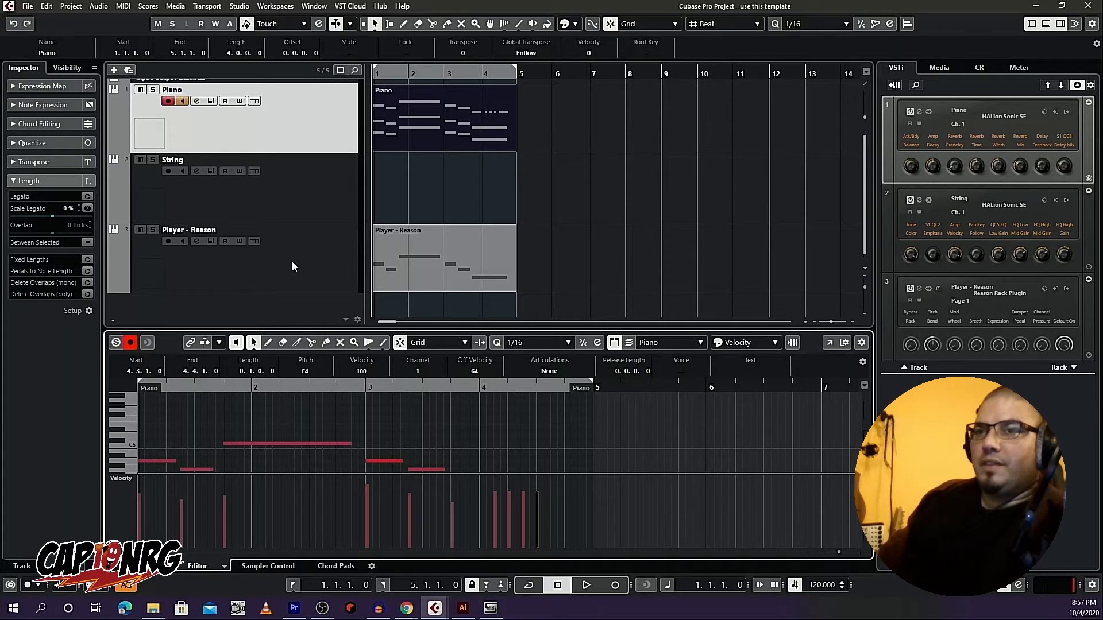
click(141, 230)
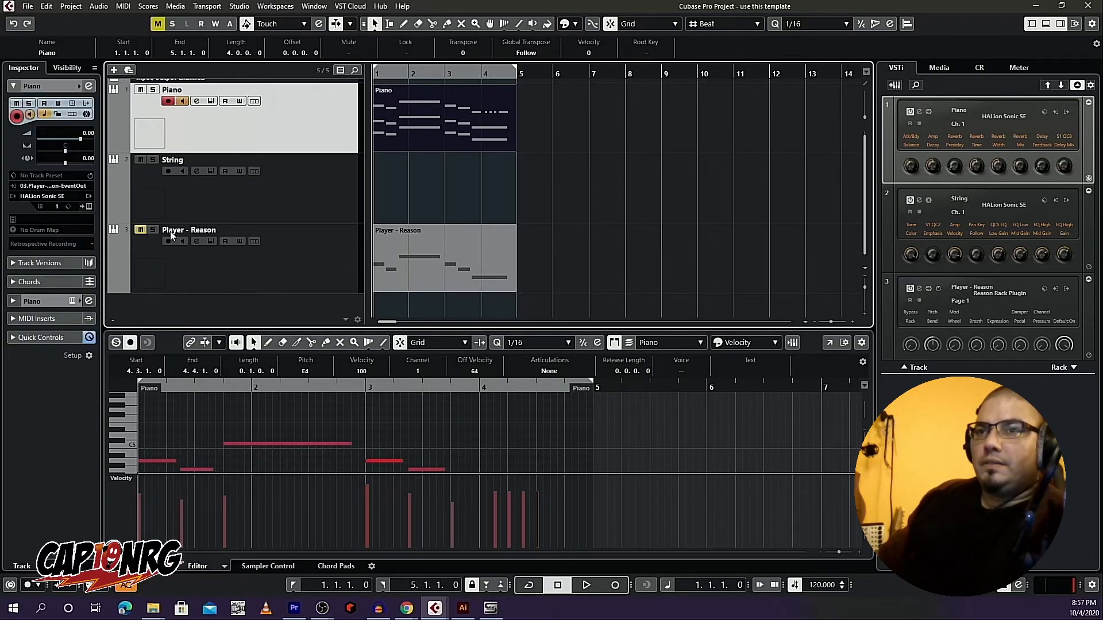
key(space)
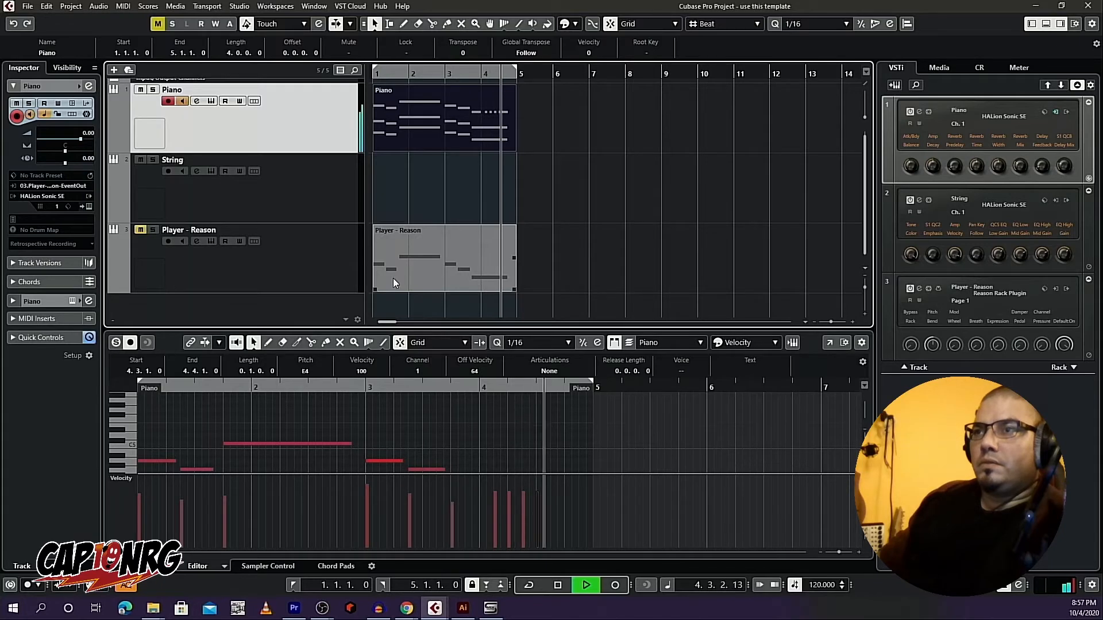
key(space)
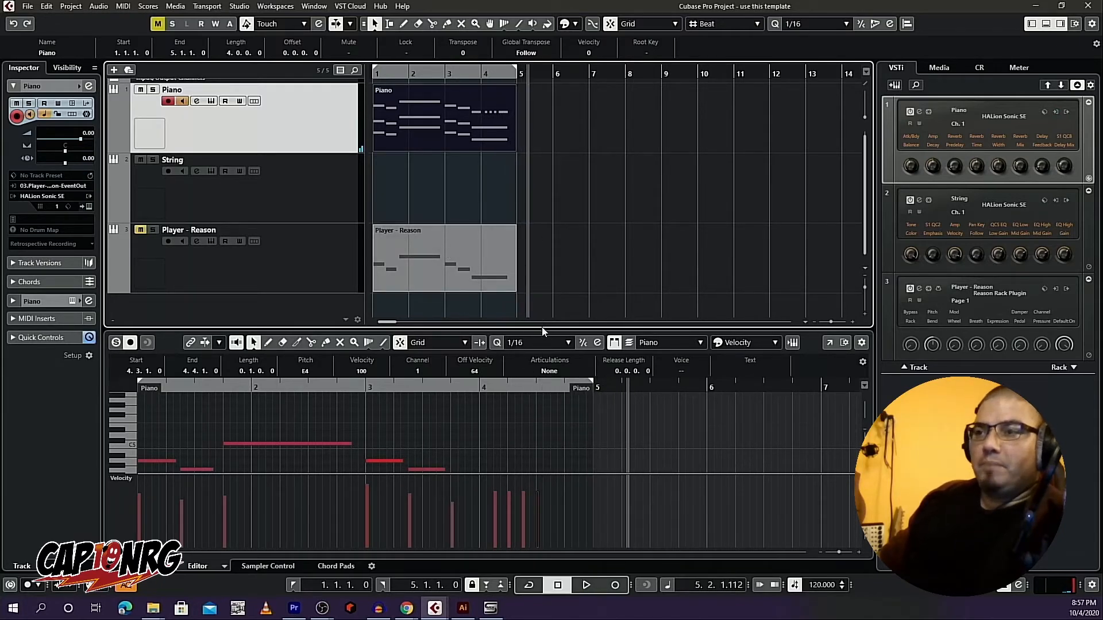
Step: Undo the repeated notes and the shortened top note in the Piano part's last chord
drag(535, 328, 535, 188)
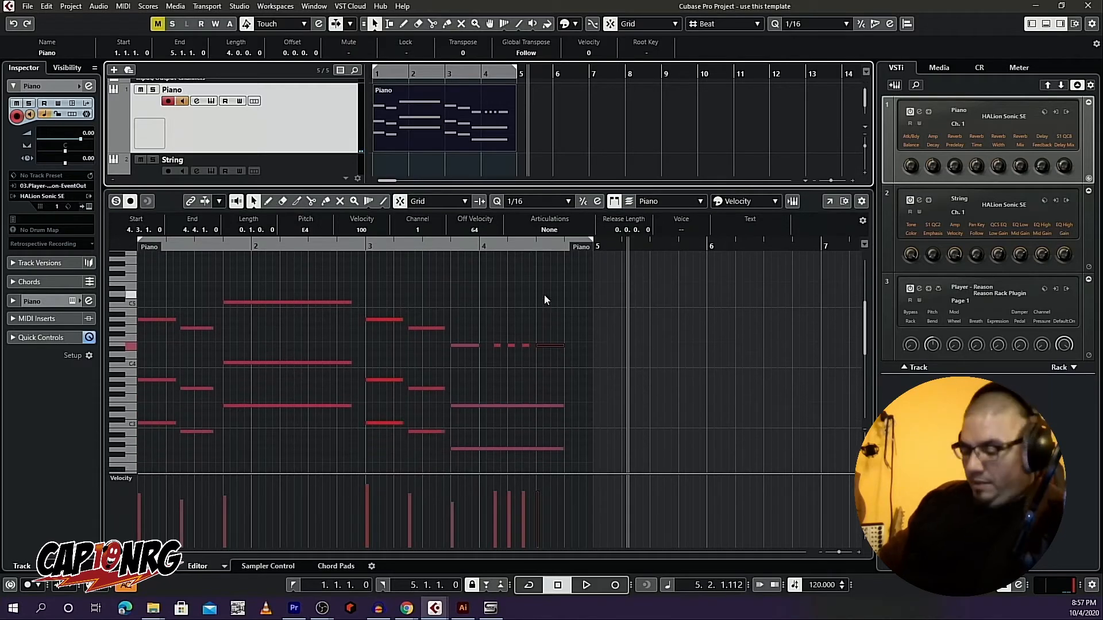
key(Delete)
key(ctrl+z)
key(ctrl+z)
key(ctrl+z)
key(ctrl+z)
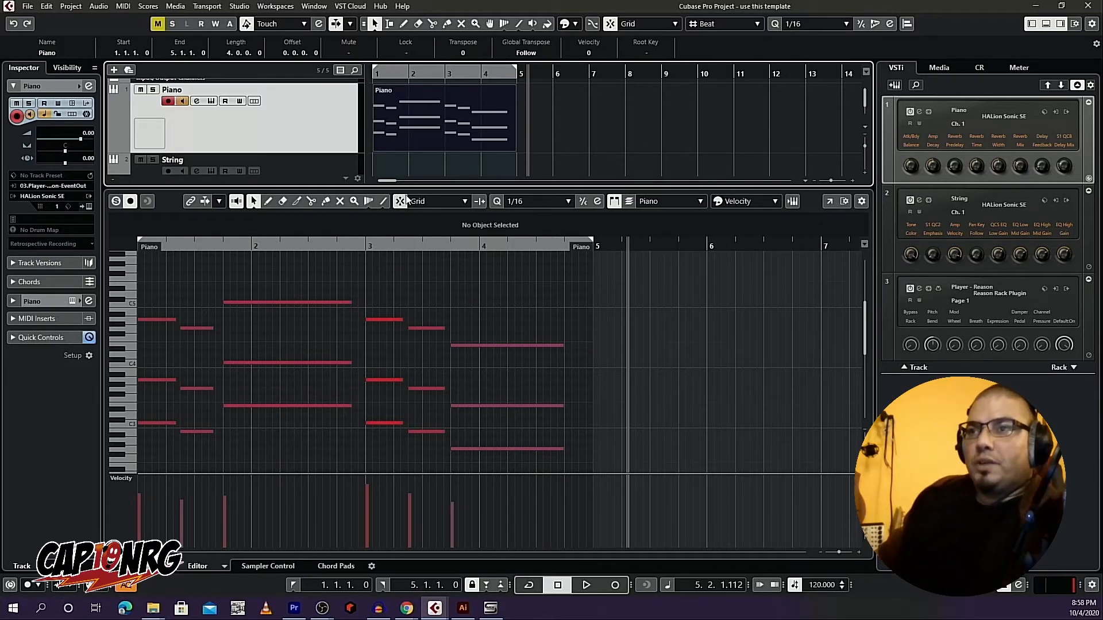
Step: Rename the part on the Player - Reason track to "Player - Reason : Piano"
drag(413, 193, 419, 386)
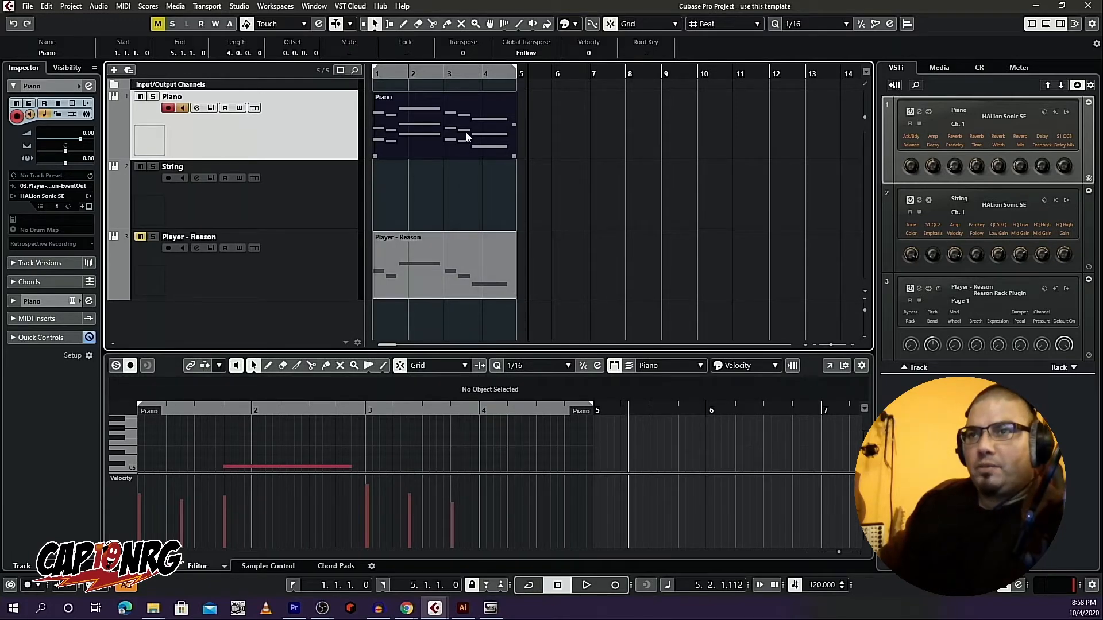
click(453, 253)
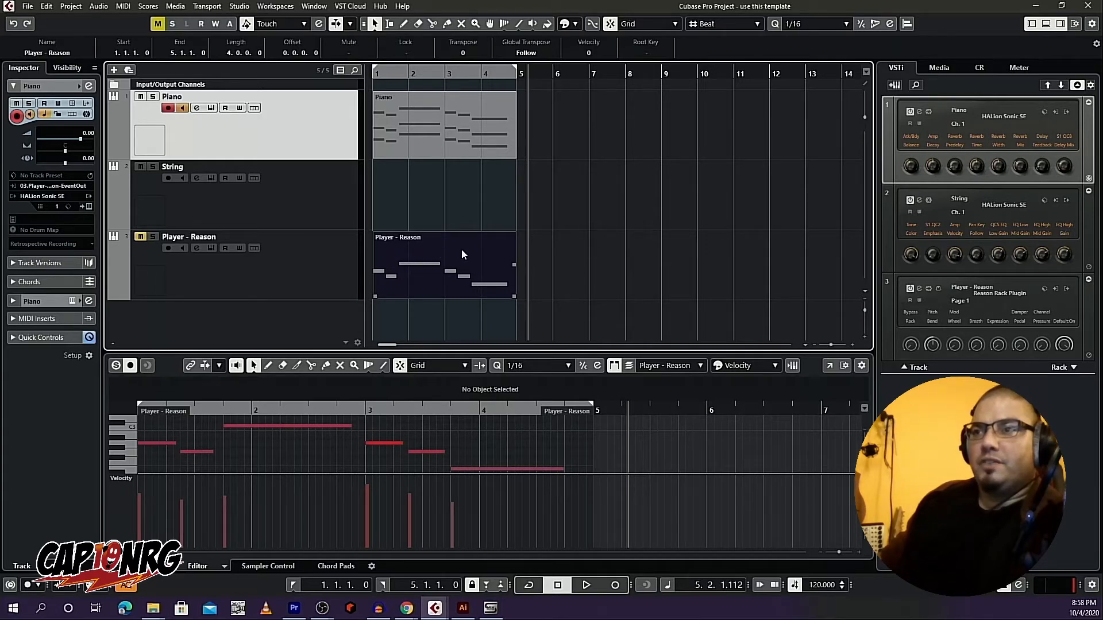
click(551, 248)
click(491, 240)
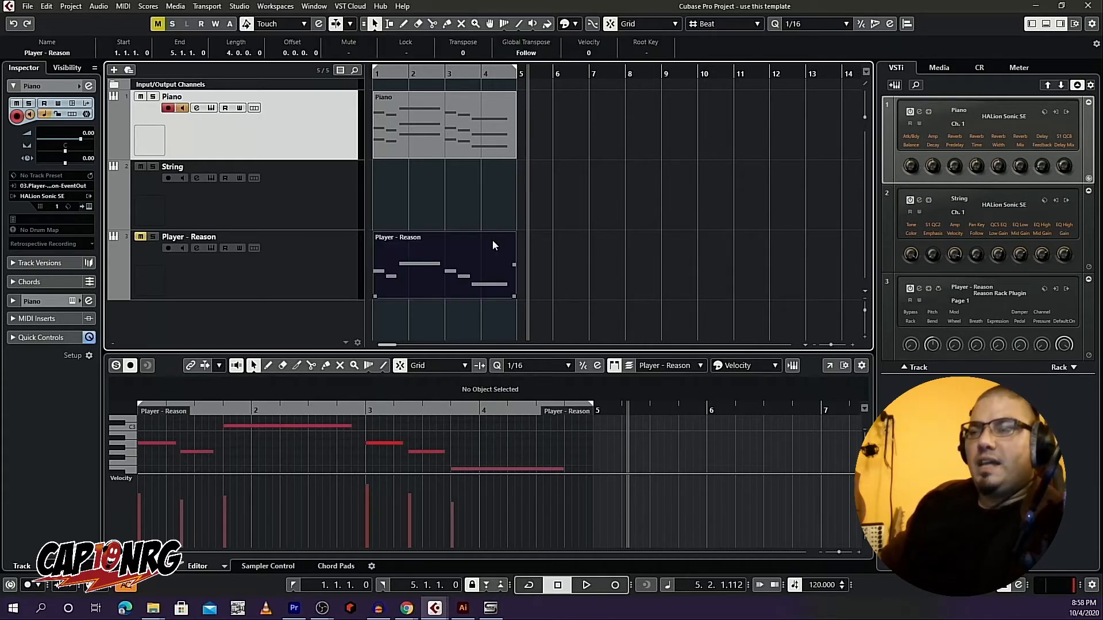
double_click(423, 244)
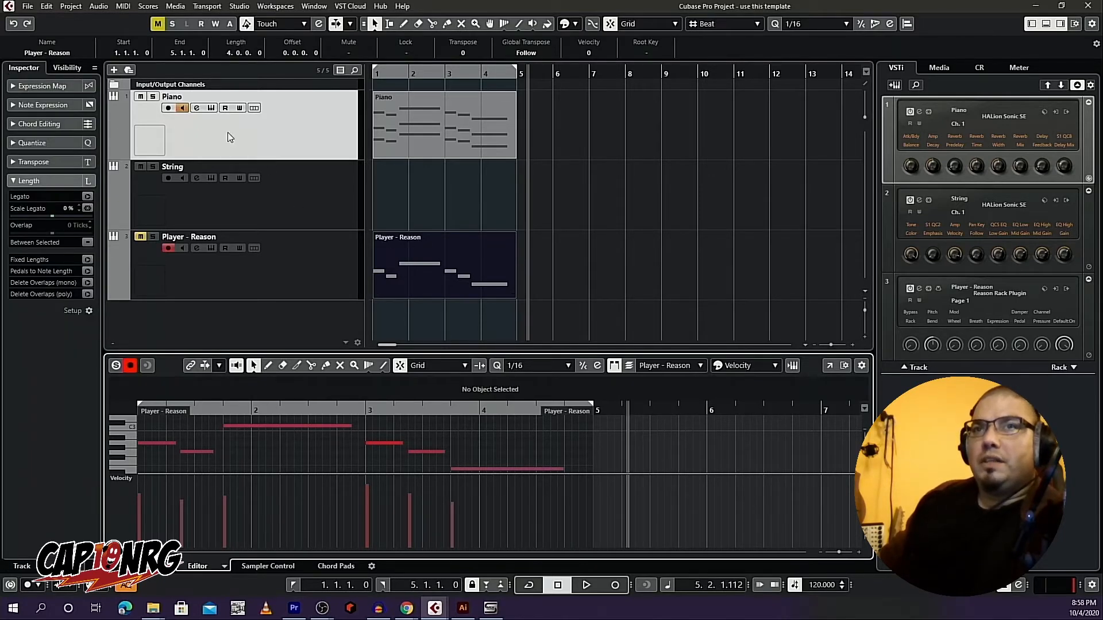
click(74, 54)
click(75, 53)
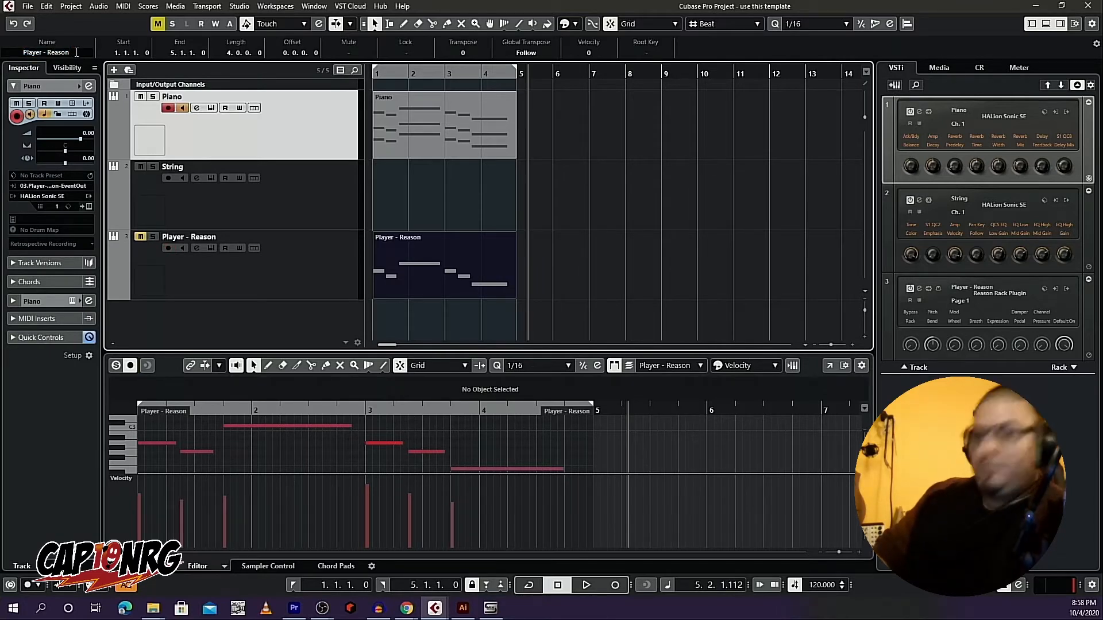
text(:)
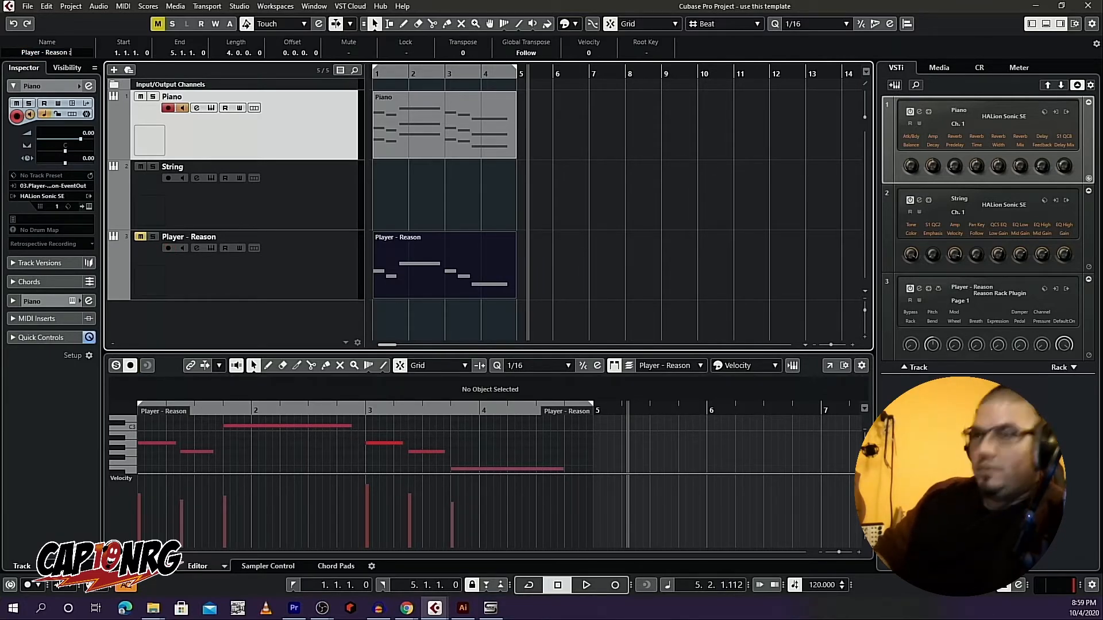
text( Pi)
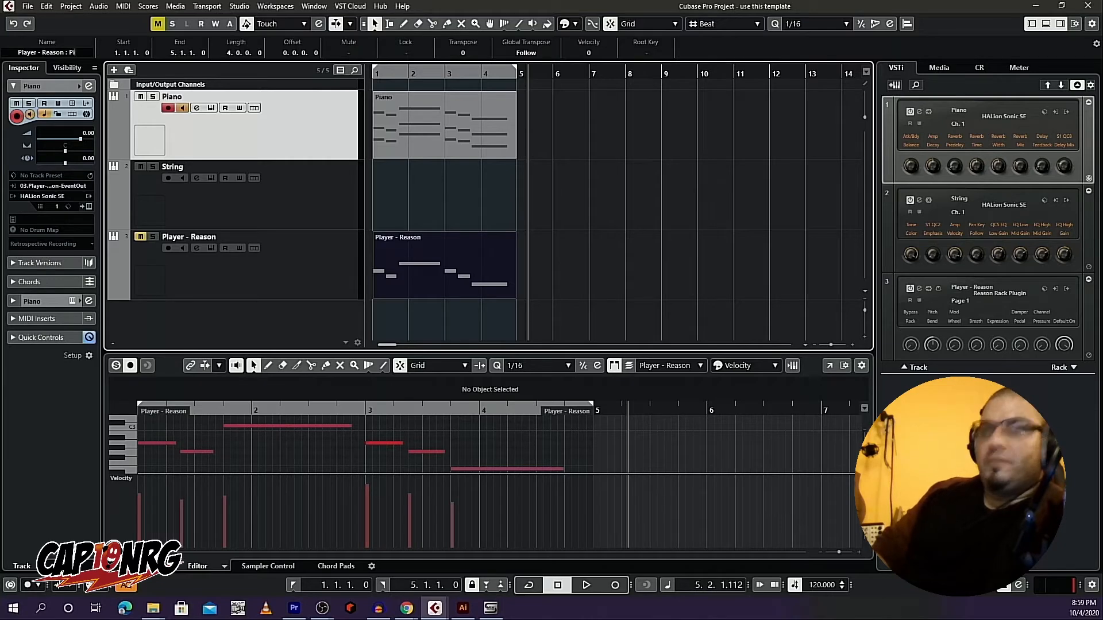
text(an)
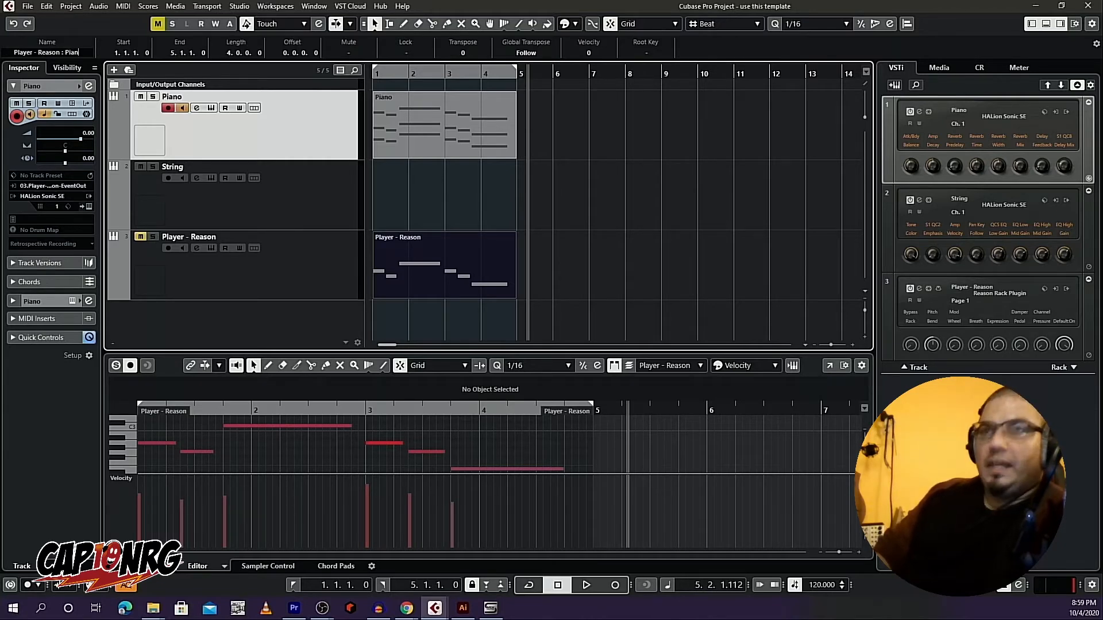
text(o)
key(Return)
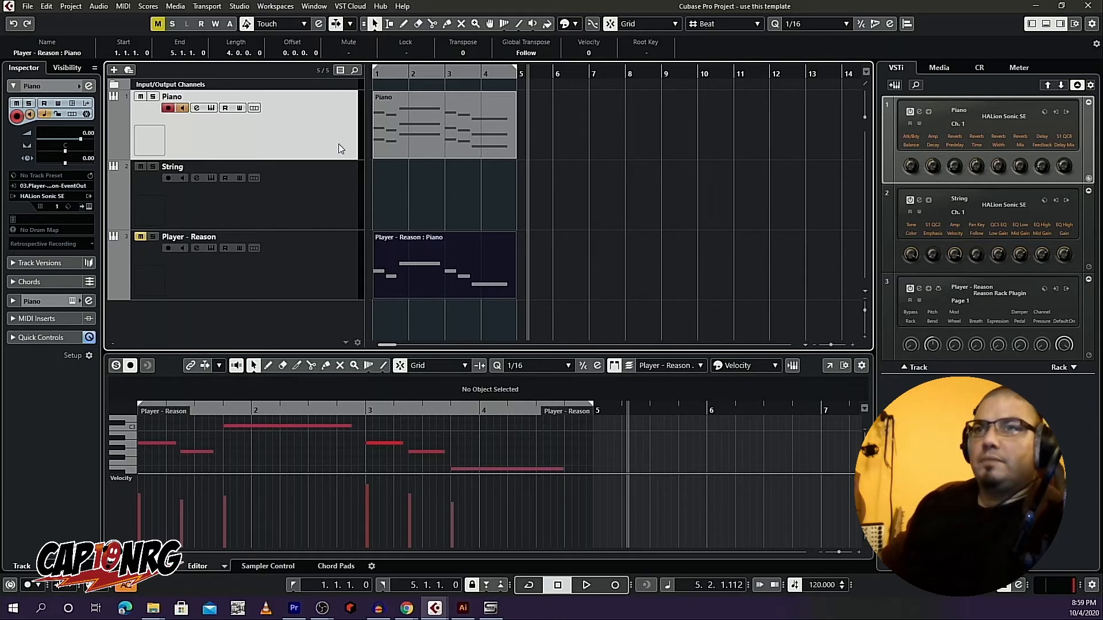
Step: Add one MIDI track named "2" below the Player - Reason track
right_click(230, 279)
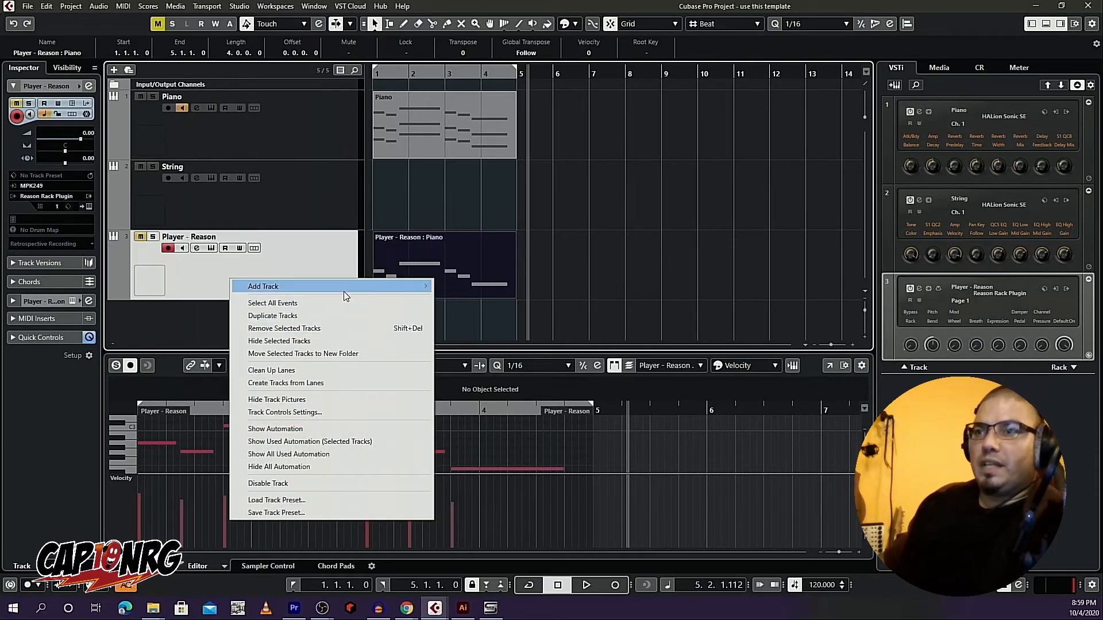
mouse_move(346, 291)
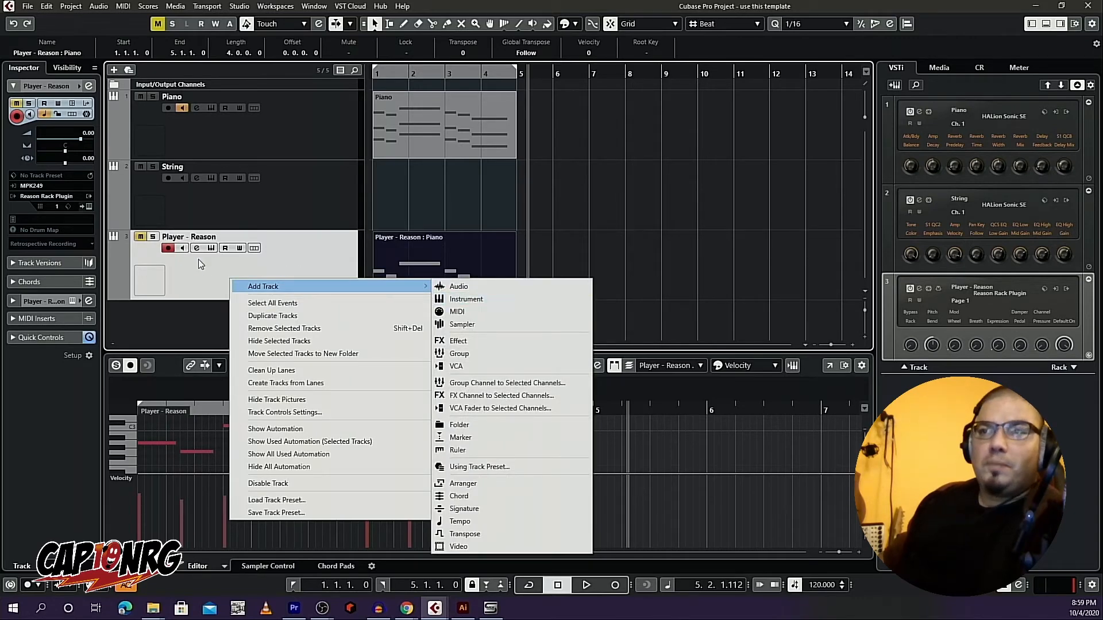
click(473, 312)
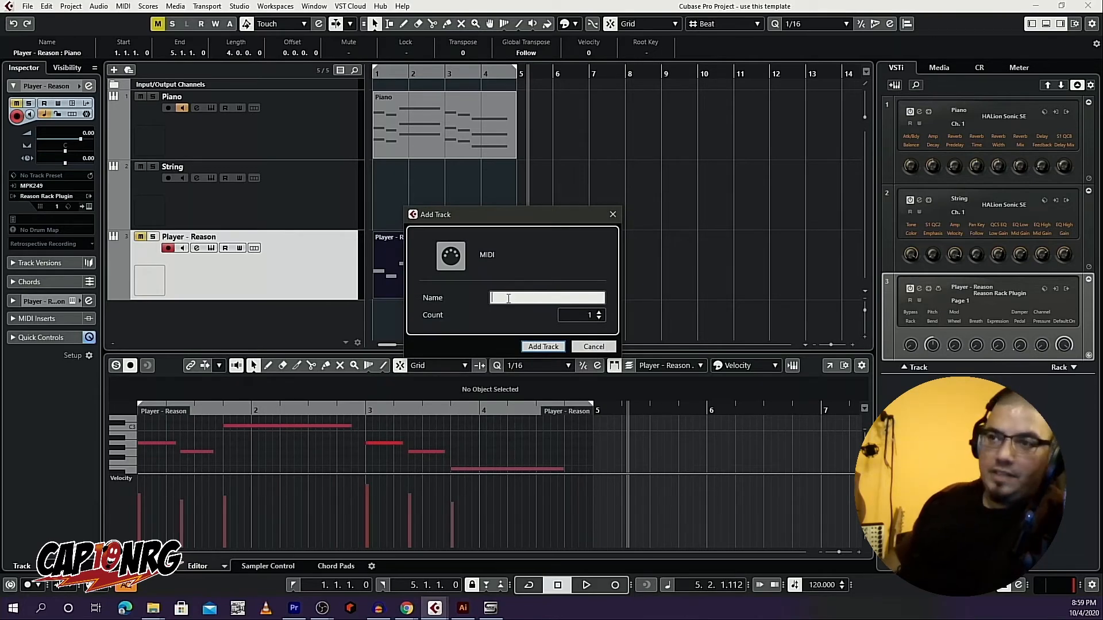
text(2)
key(Return)
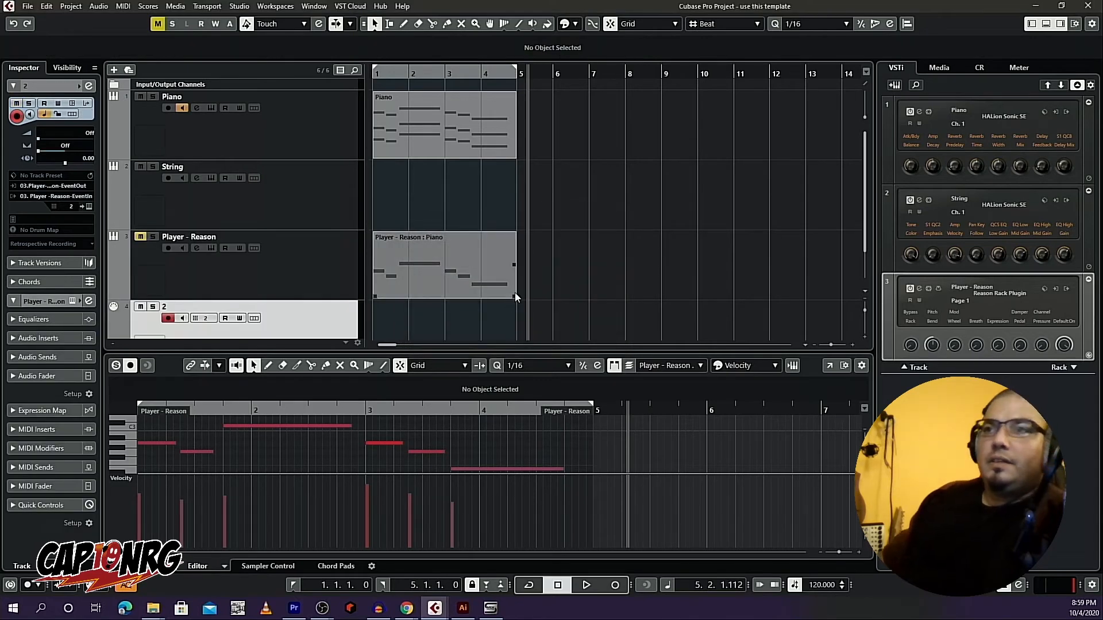
Step: Rename the MIDI track "2" to "PL Piano" and move the "Player - Reason : Piano" part onto it
scroll(454, 285, down, 2)
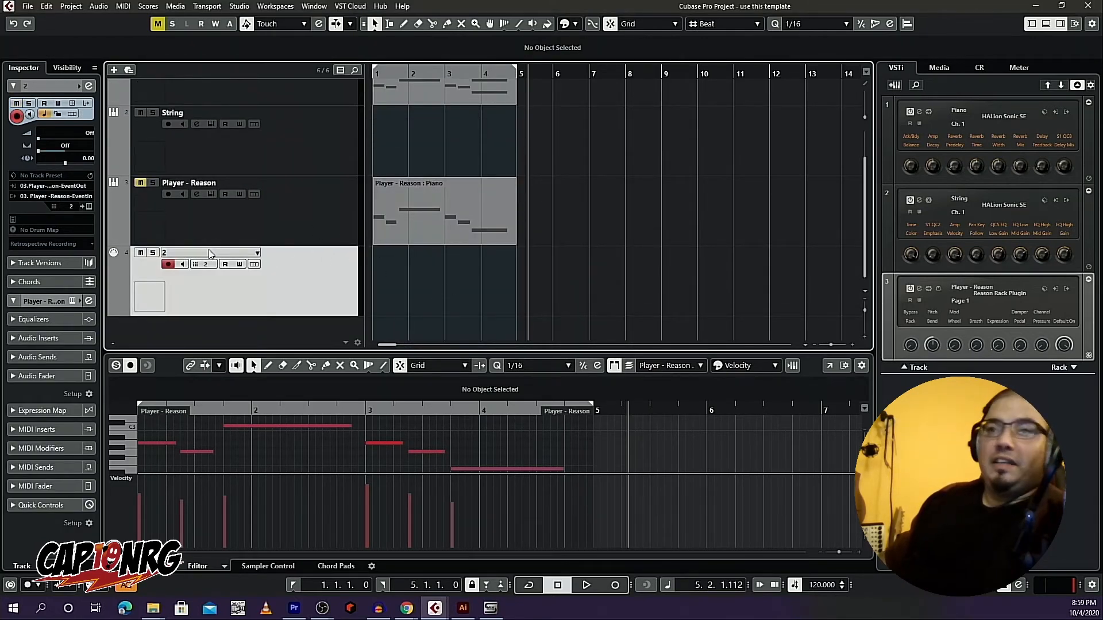
double_click(187, 251)
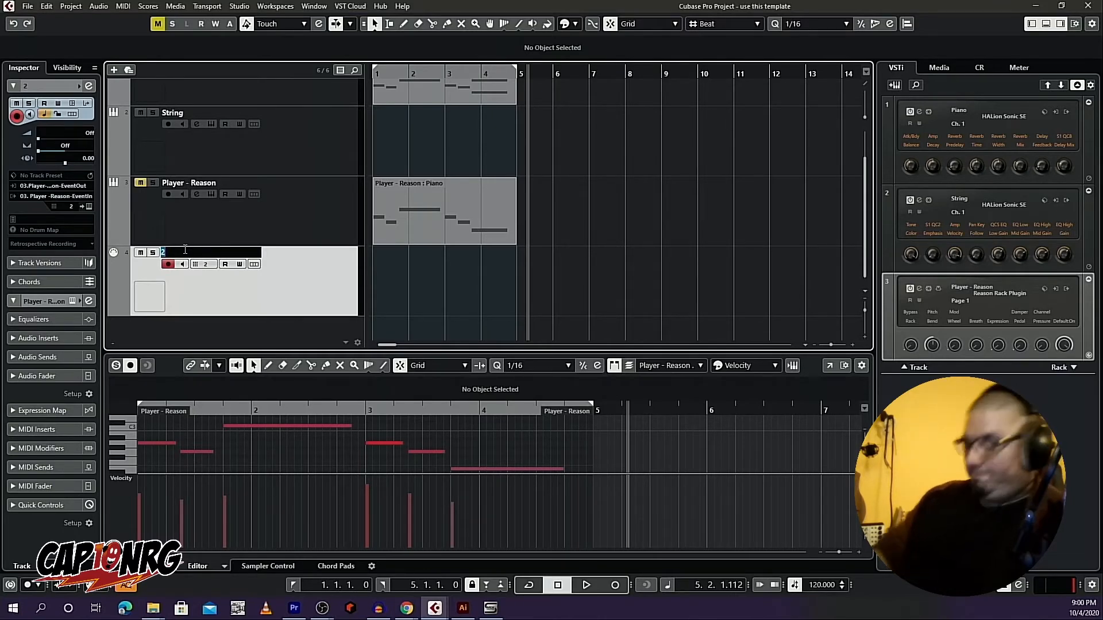
text(PL)
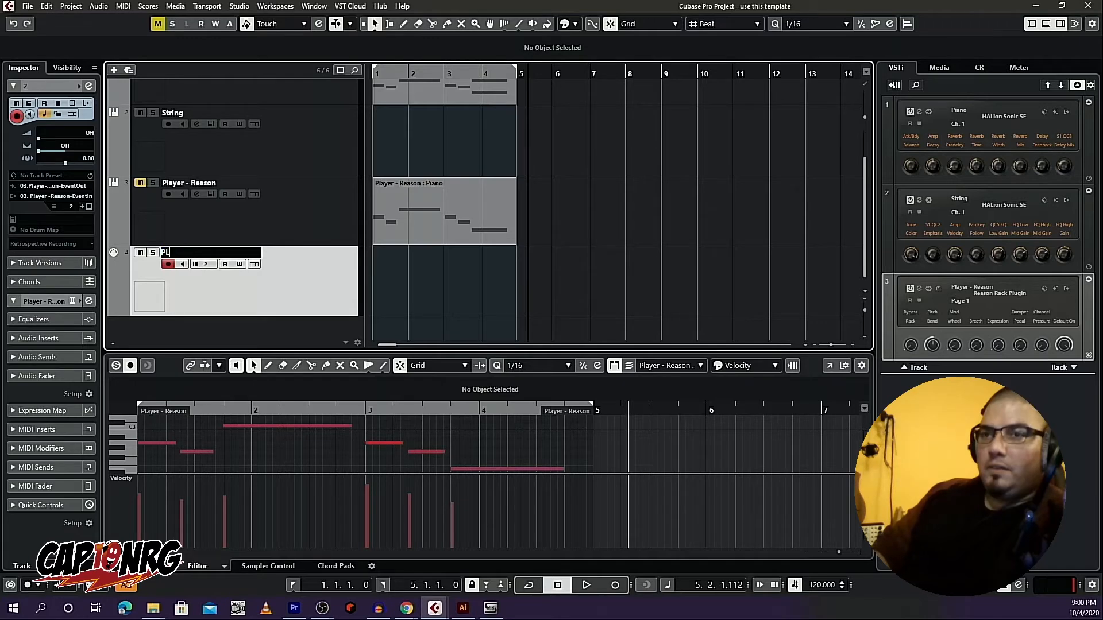
text( Piano)
key(Return)
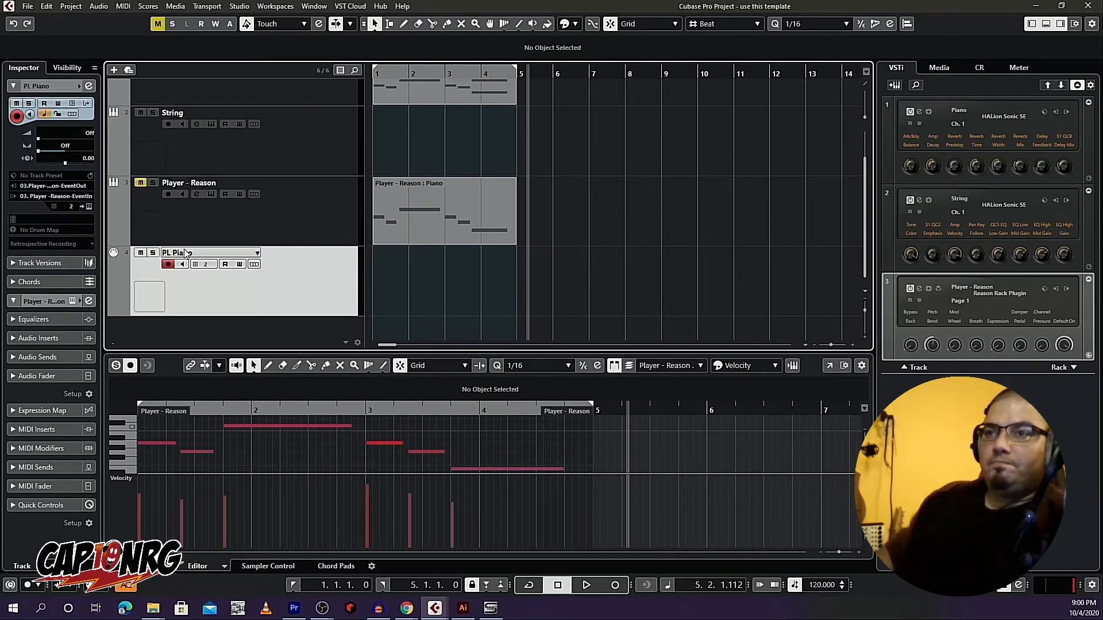
drag(404, 209, 402, 260)
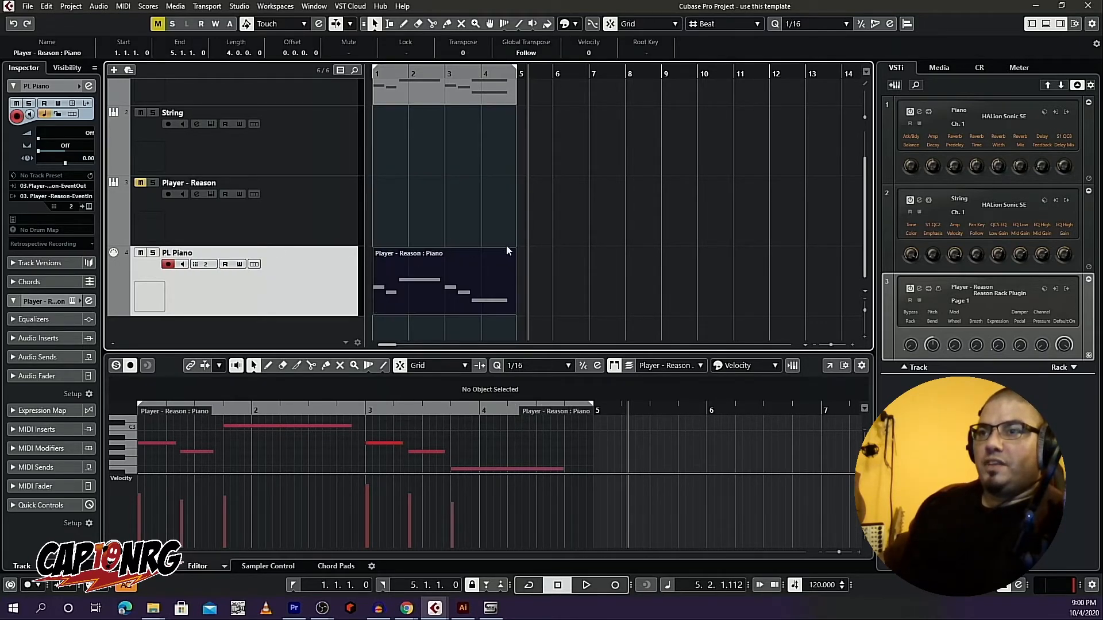
Step: Add one MIDI track named "PL Strings" and place it below the PL Piano track
click(311, 197)
right_click(311, 196)
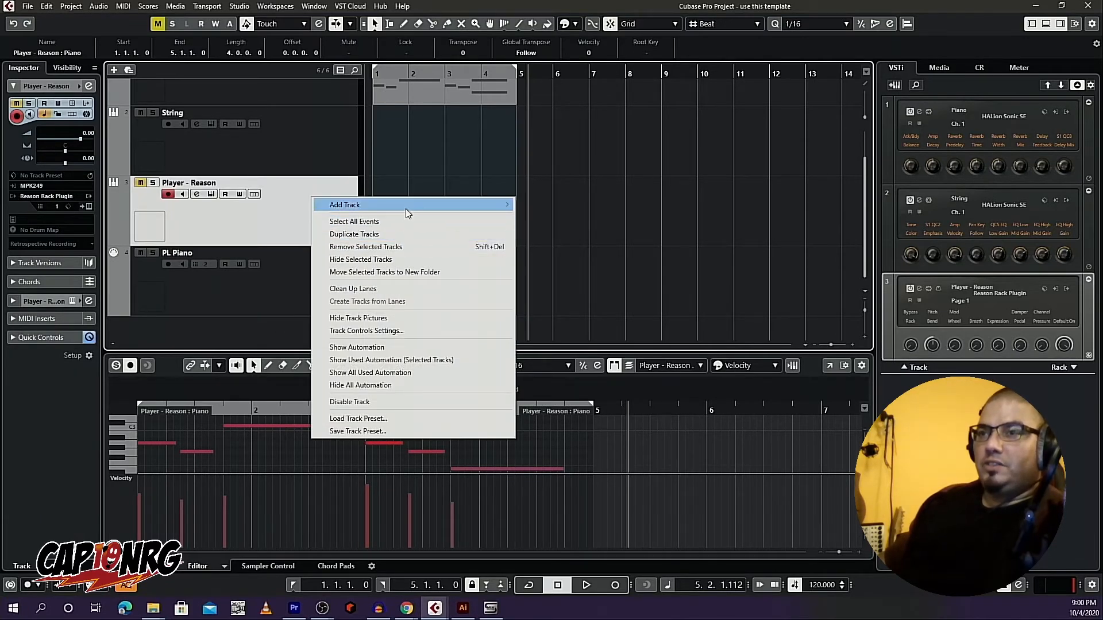
mouse_move(405, 211)
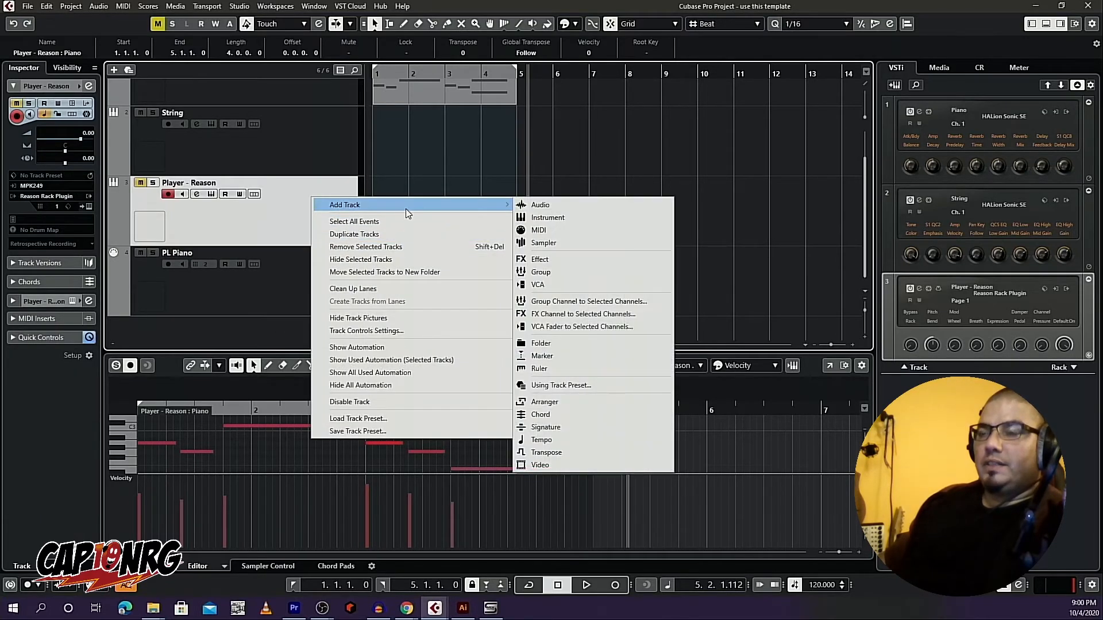
click(540, 230)
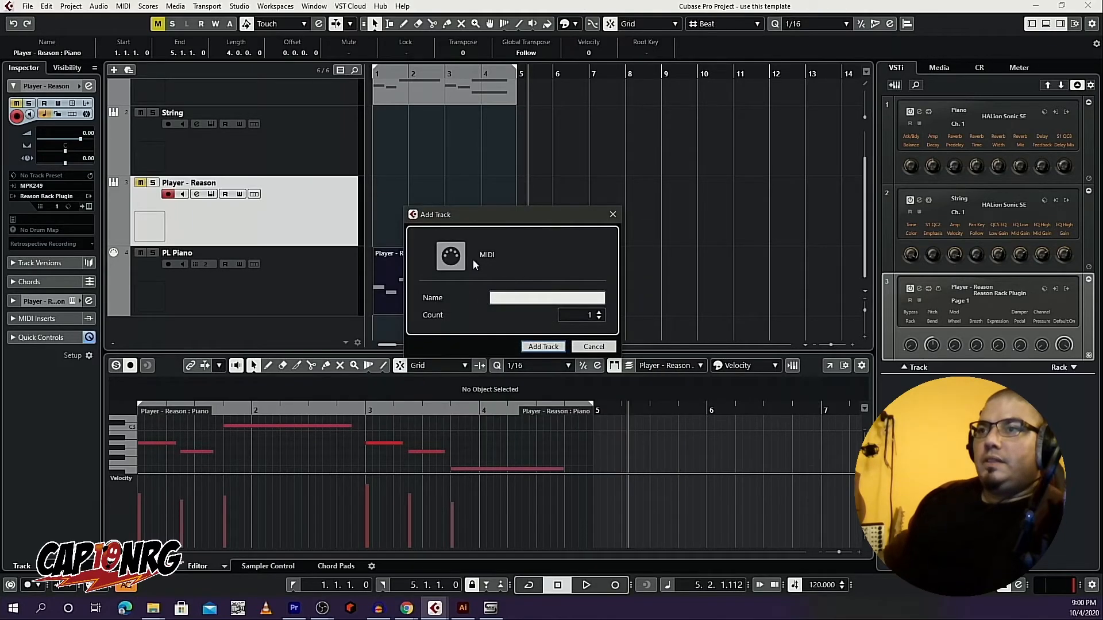
text(PL Strings)
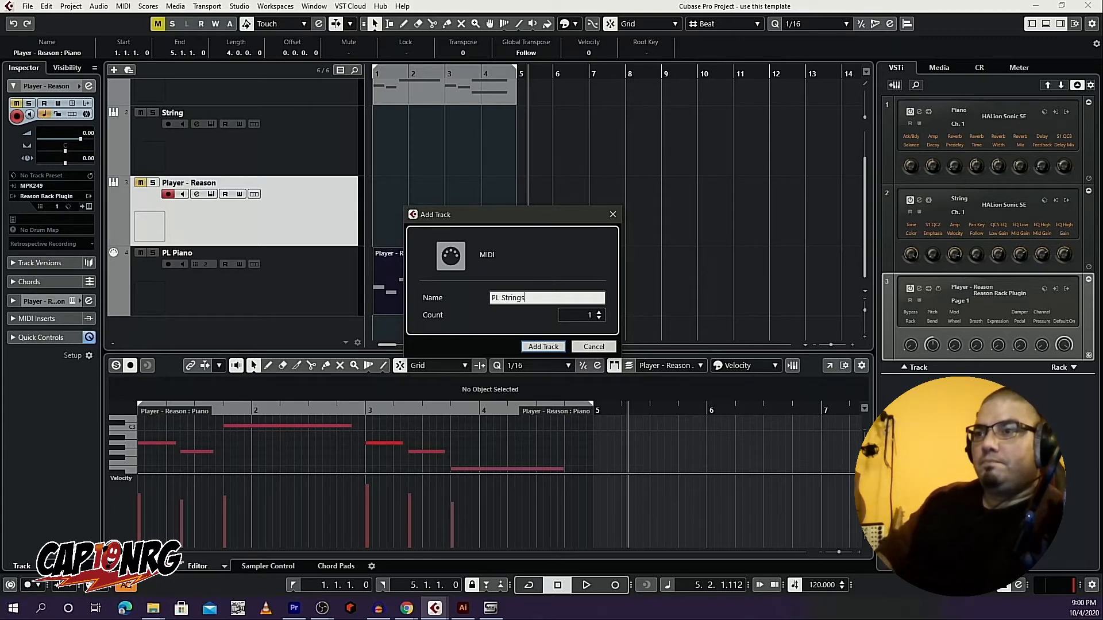
key(Return)
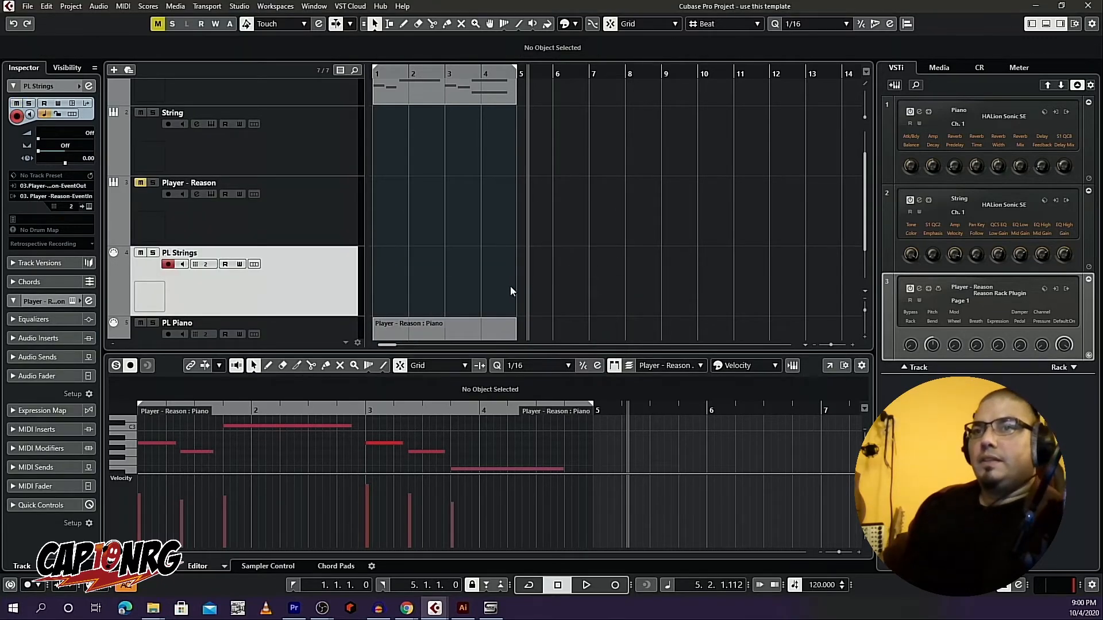
scroll(288, 263, down, 1)
drag(263, 221, 250, 293)
Step: Turn off input monitoring on the Piano track and enable it on the String track
scroll(184, 111, up, 2)
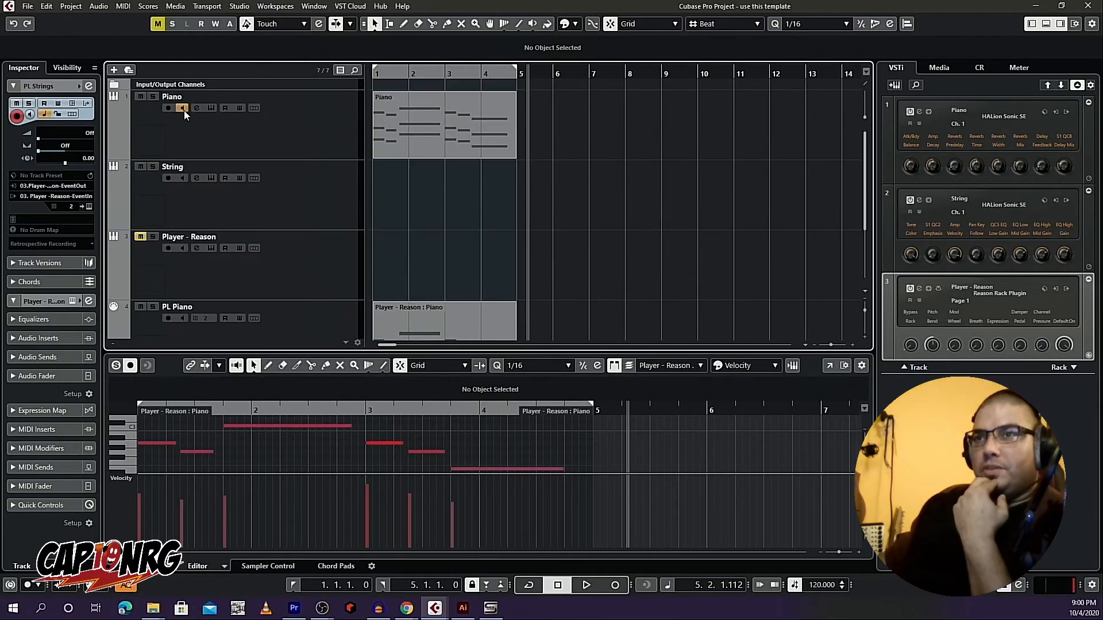
click(184, 108)
click(183, 178)
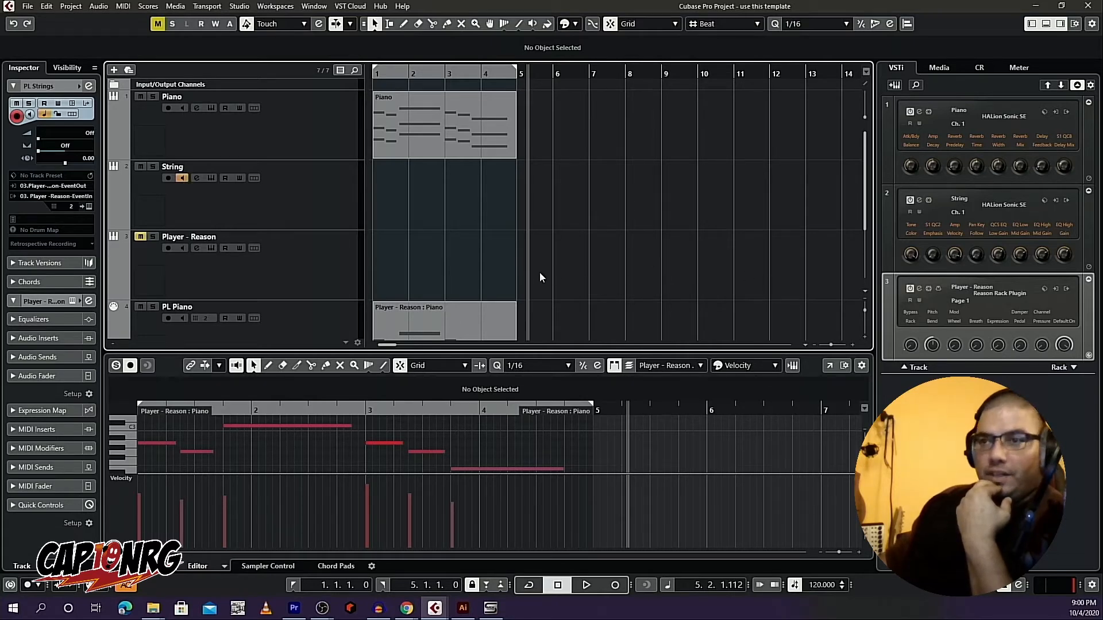
Step: Record a new four-bar part on the Player - Reason track and stop the transport
scroll(312, 276, down, 1)
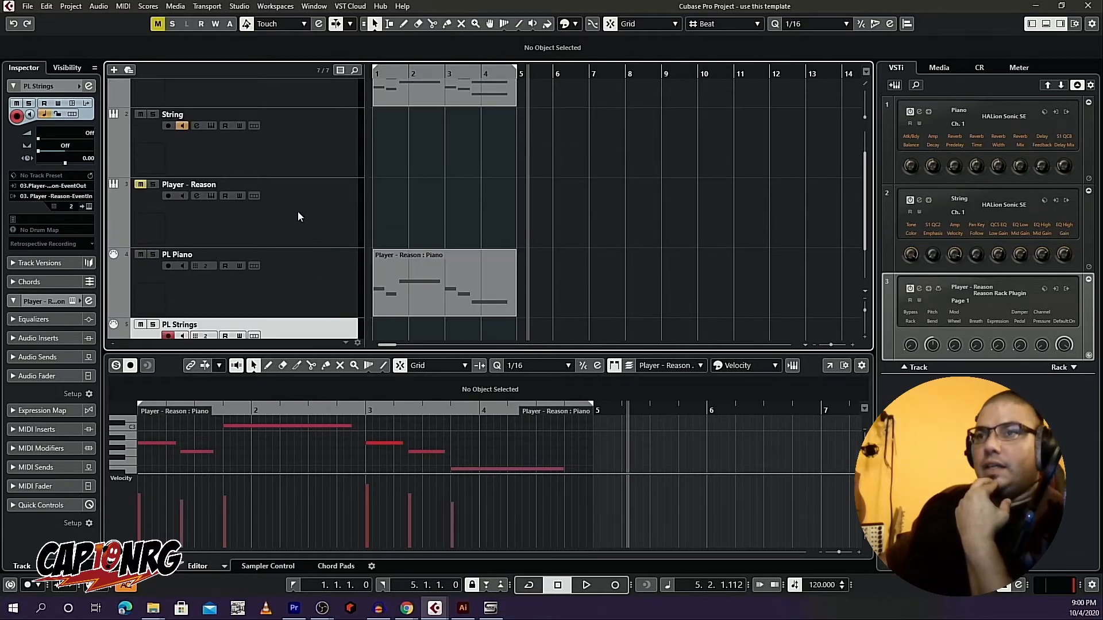
click(327, 218)
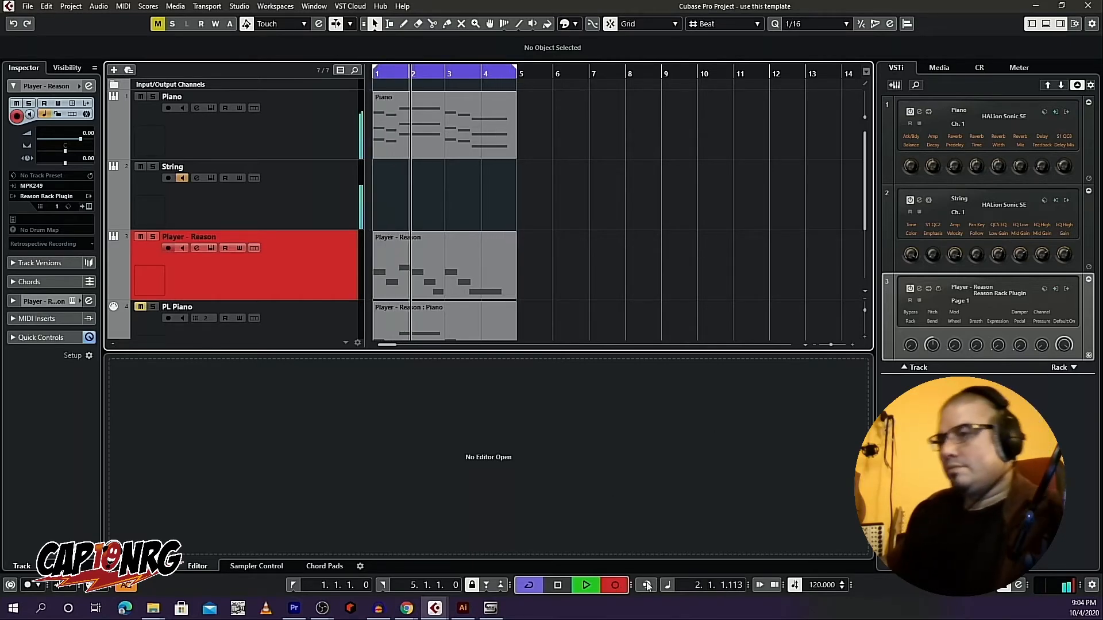
click(613, 585)
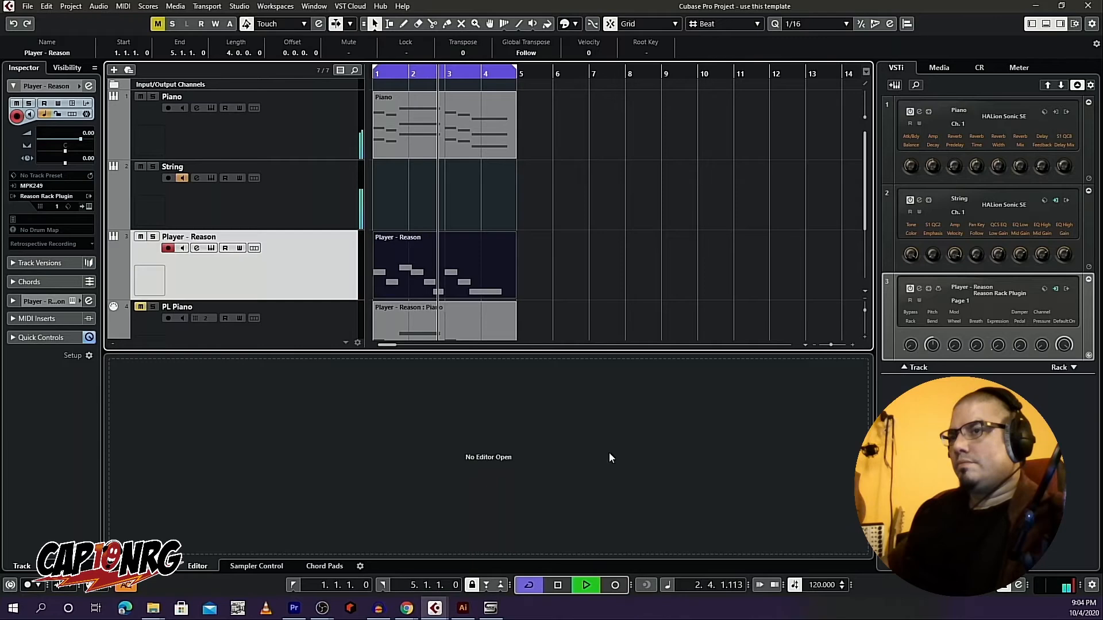
key(space)
click(570, 284)
Step: Open the new Player - Reason part in an enlarged note editor and play it from the project start
double_click(474, 277)
drag(429, 352, 450, 162)
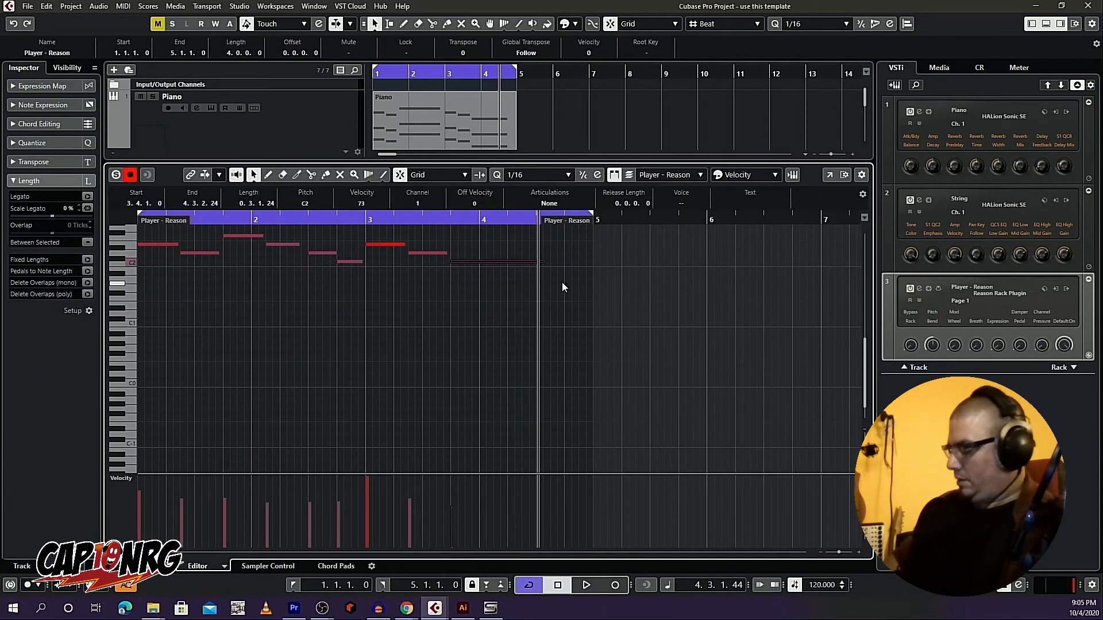
key(period)
key(space)
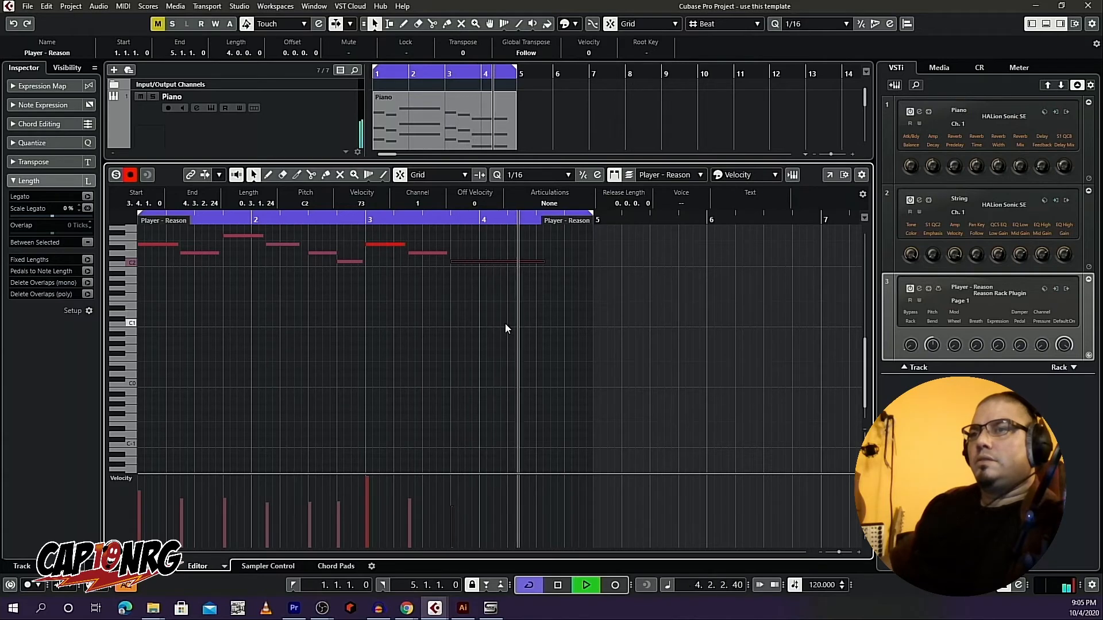
key(space)
Step: Apply the Legato function to all notes of the Player - Reason part
drag(578, 293, 369, 236)
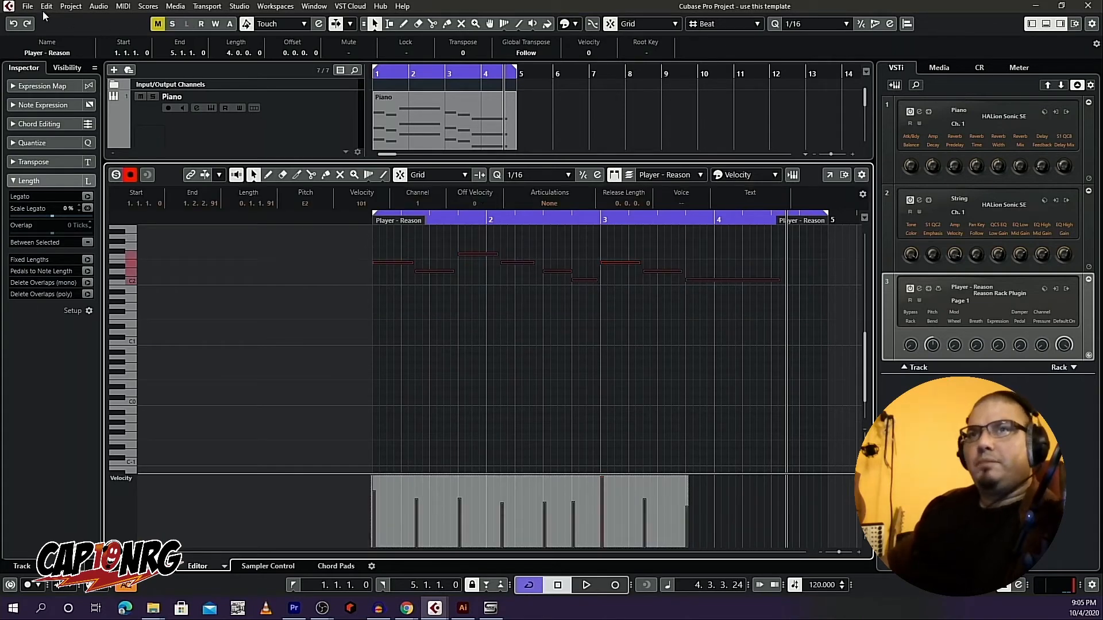
click(123, 6)
mouse_move(190, 189)
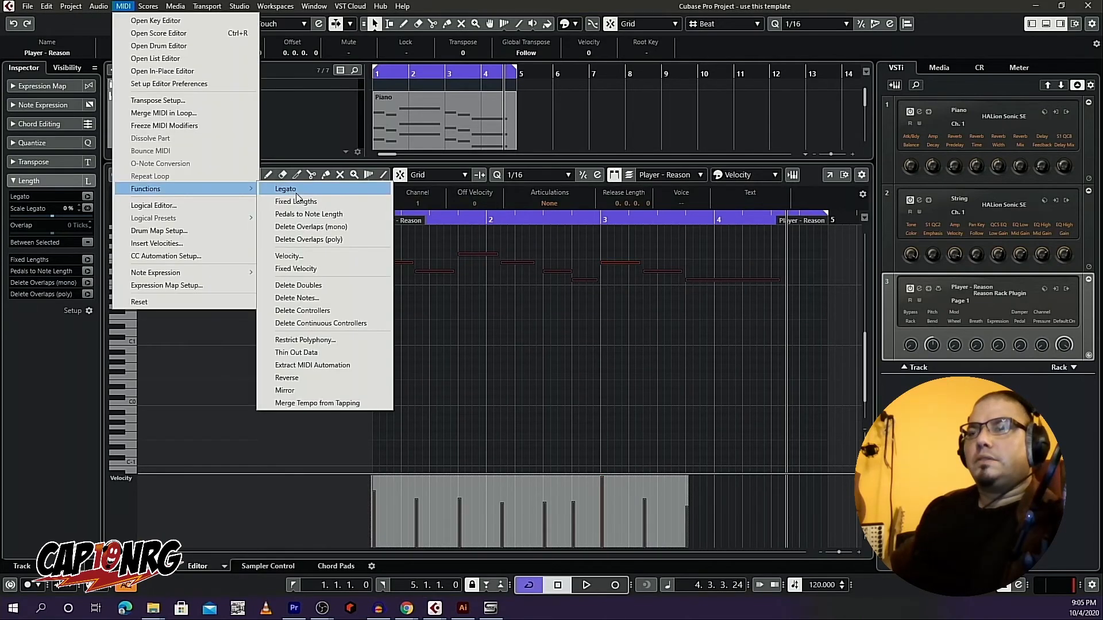
click(295, 192)
click(491, 326)
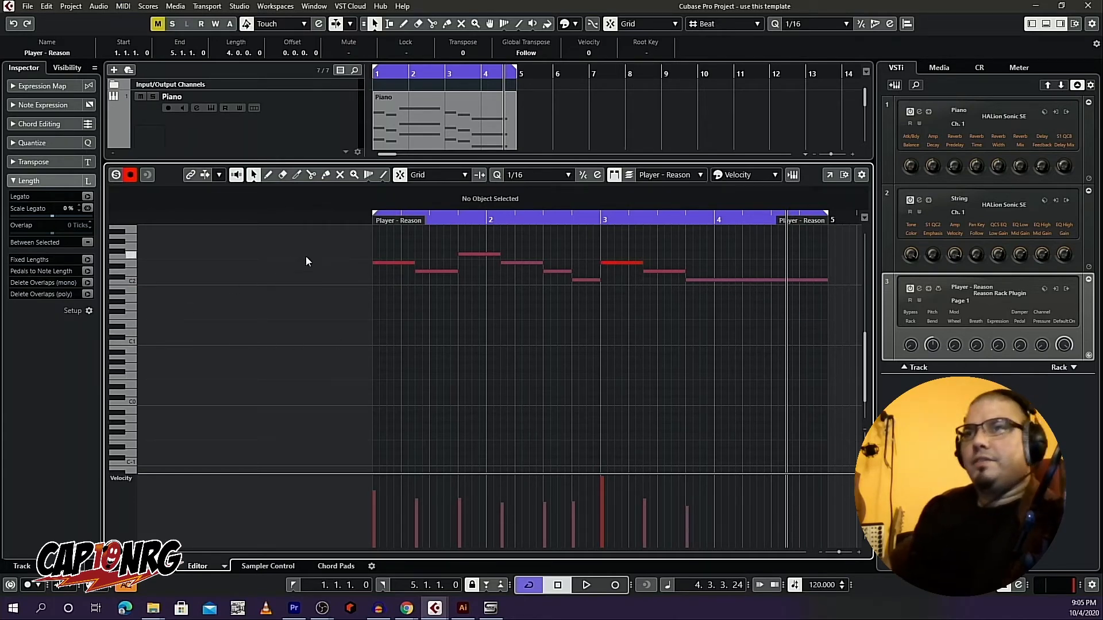
Step: Draw all note velocities of the Player - Reason part down to one even level of about 55
click(268, 175)
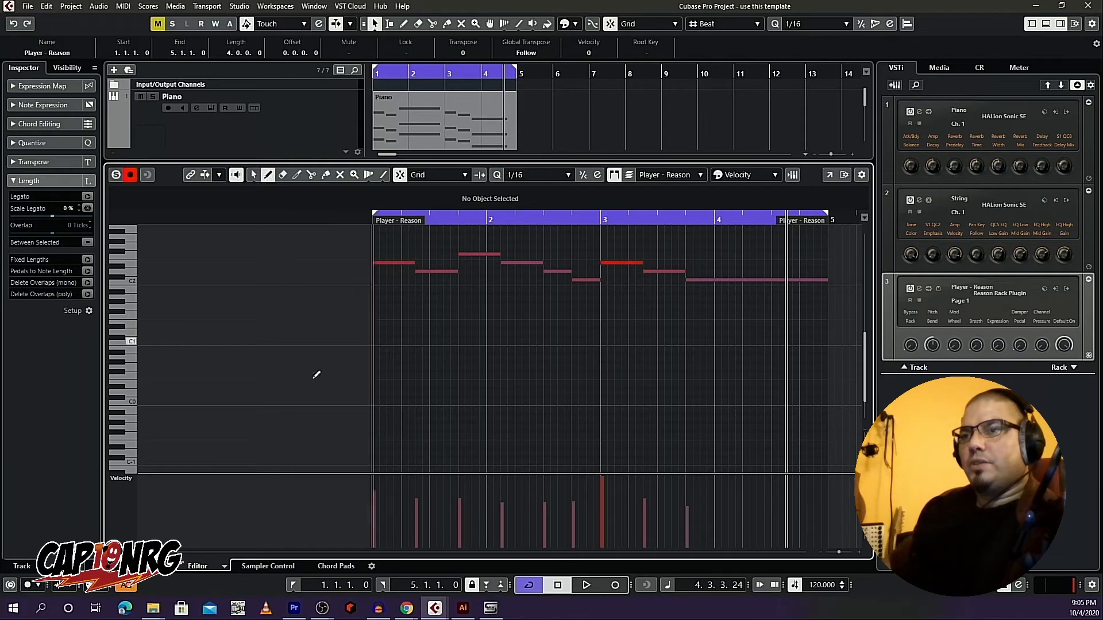
click(374, 508)
mouse_move(418, 505)
mouse_down()
mouse_move(596, 492)
mouse_move(700, 504)
mouse_move(376, 512)
mouse_up()
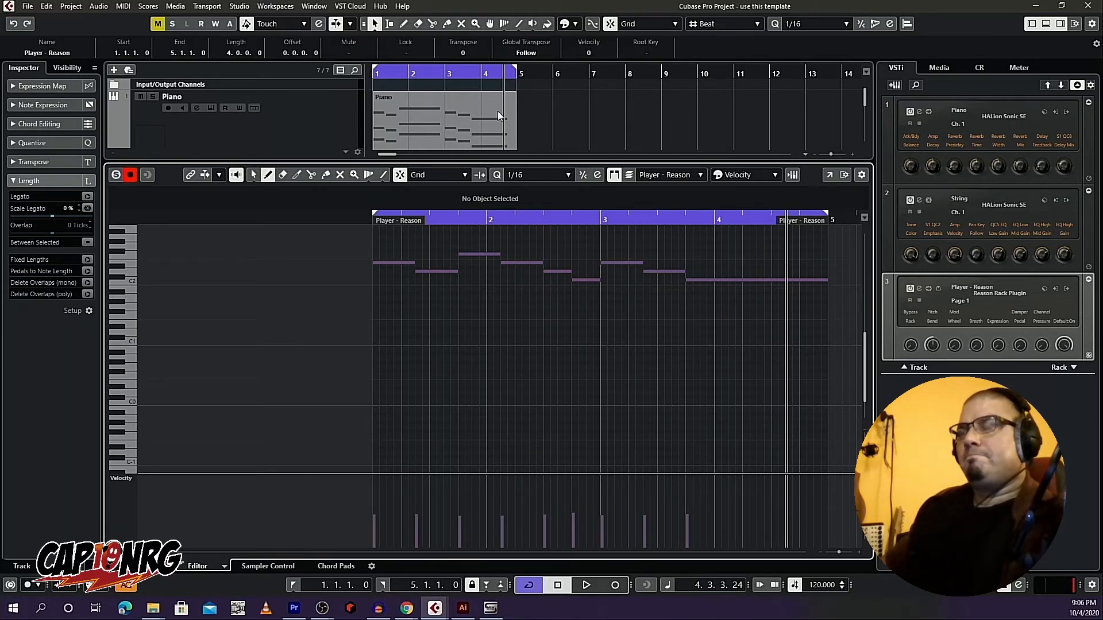
Step: Raise the third note, starting at 1.4.1, to G2 while the loop plays
key(space)
drag(466, 253, 466, 246)
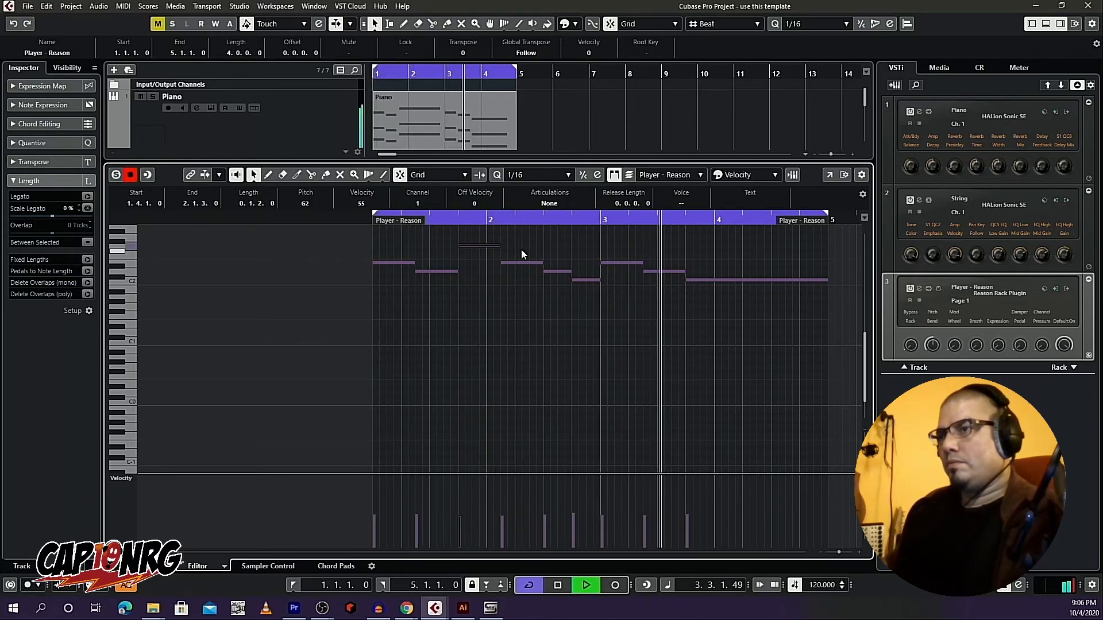
key(space)
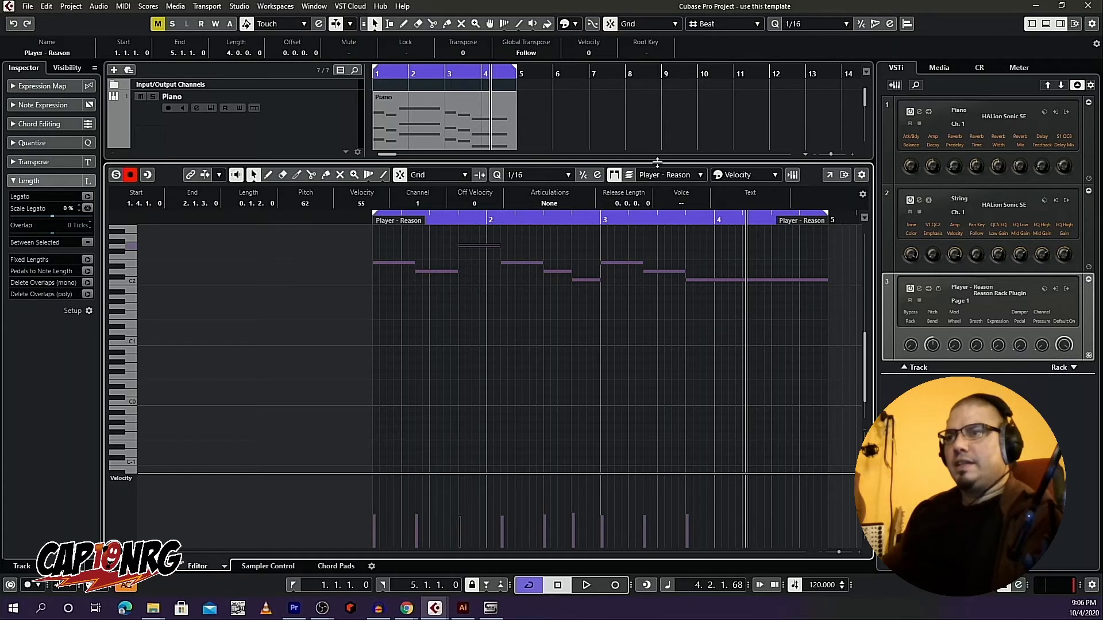
Step: Shrink the note editor to reveal the tracks and play the Player - Reason part from the project start
drag(657, 163, 671, 434)
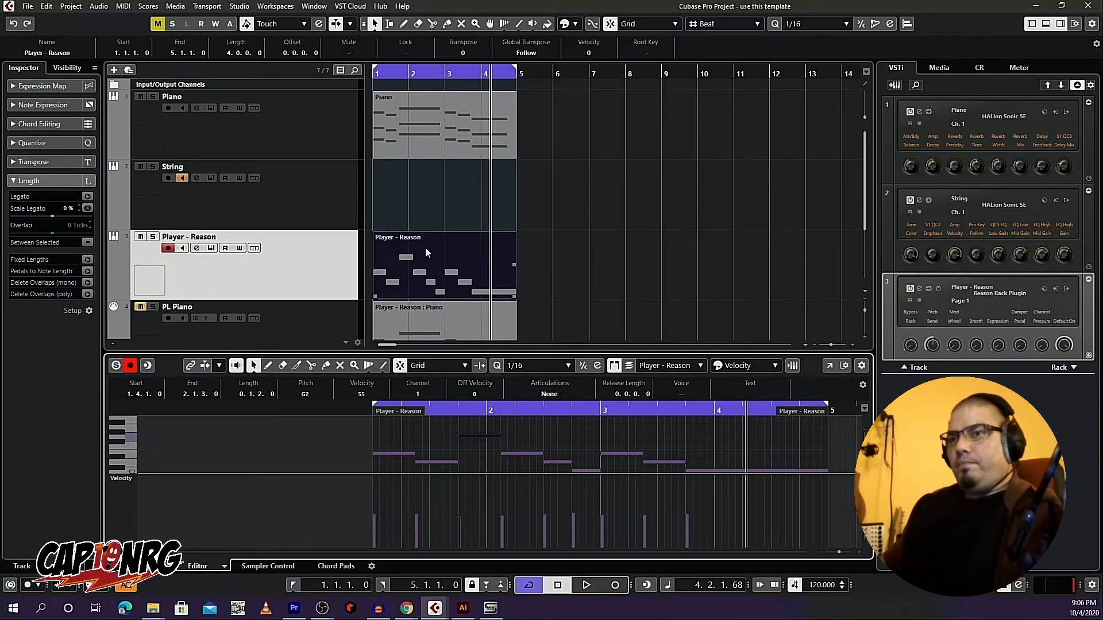
scroll(443, 229, down, 2)
scroll(444, 229, up, 1)
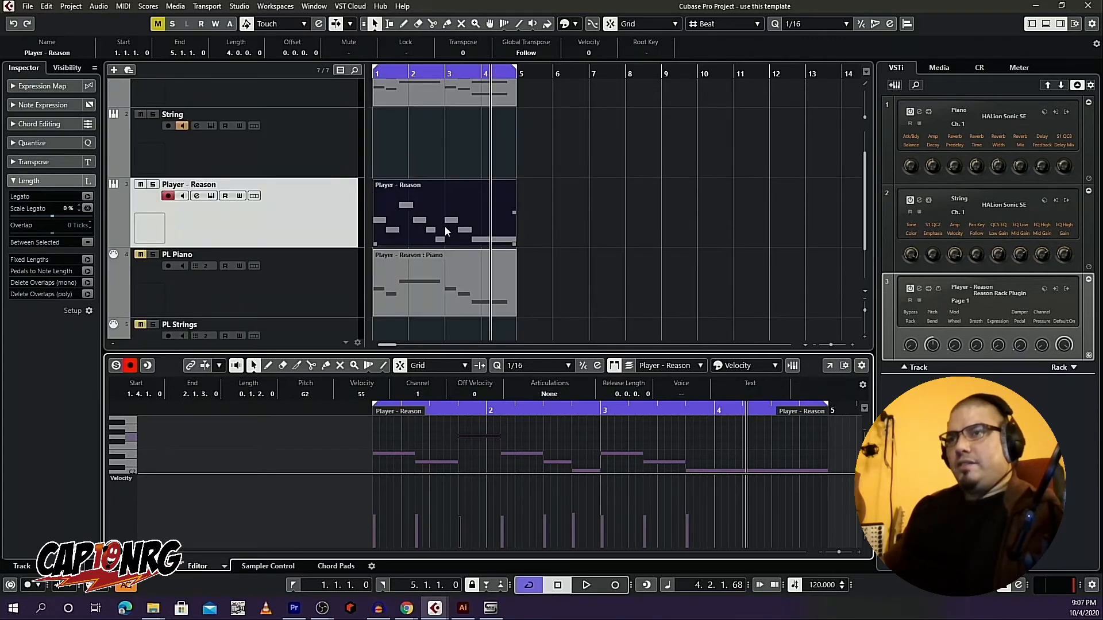
scroll(446, 230, up, 1)
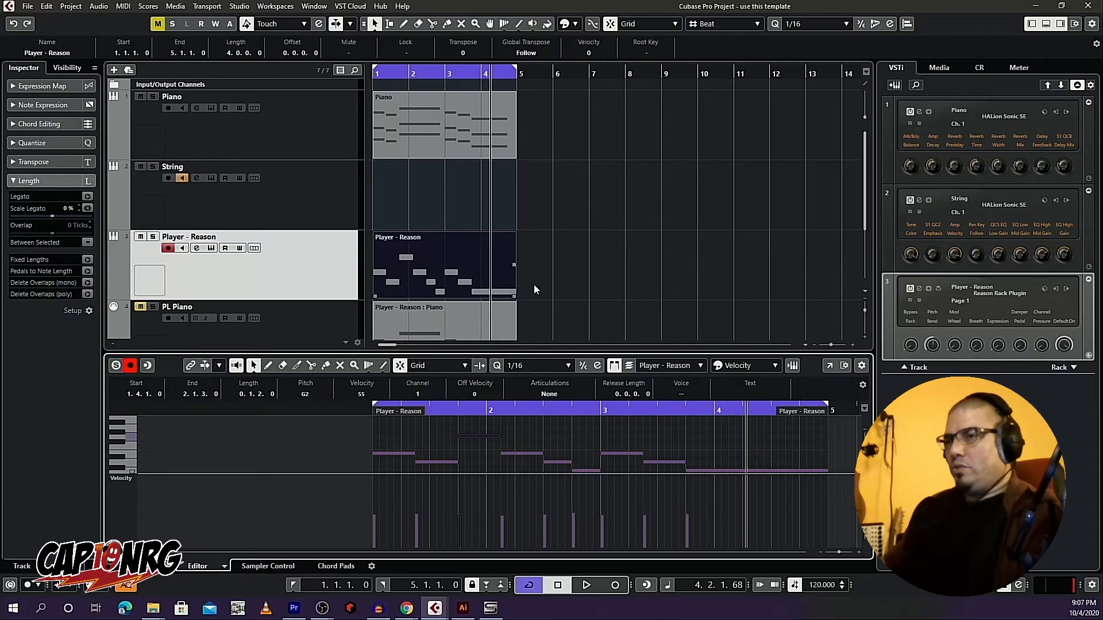
click(467, 253)
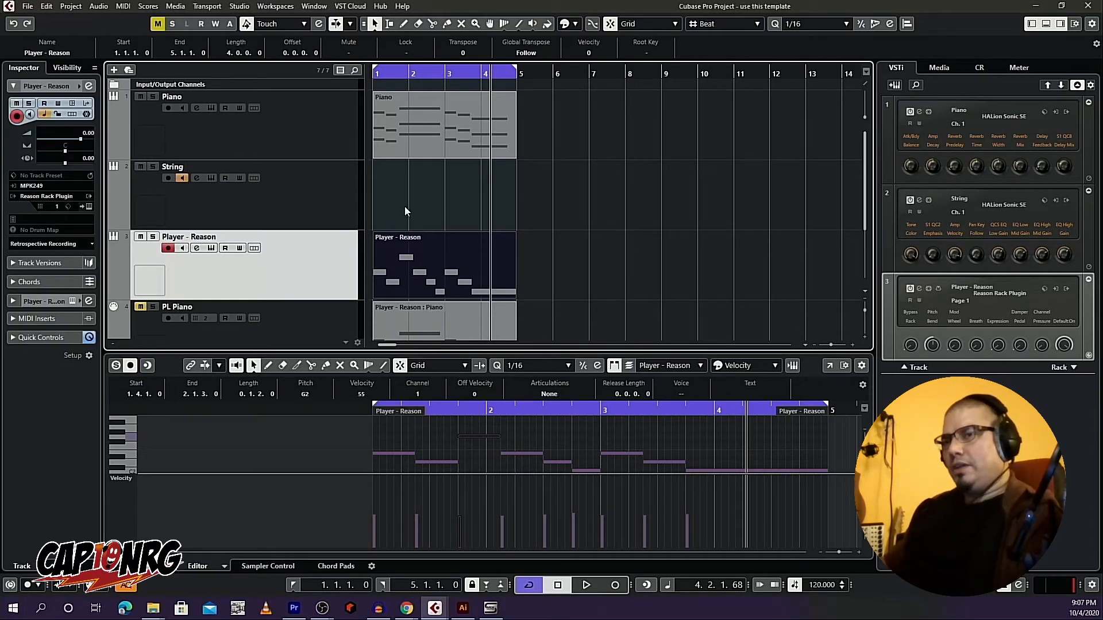
key(period)
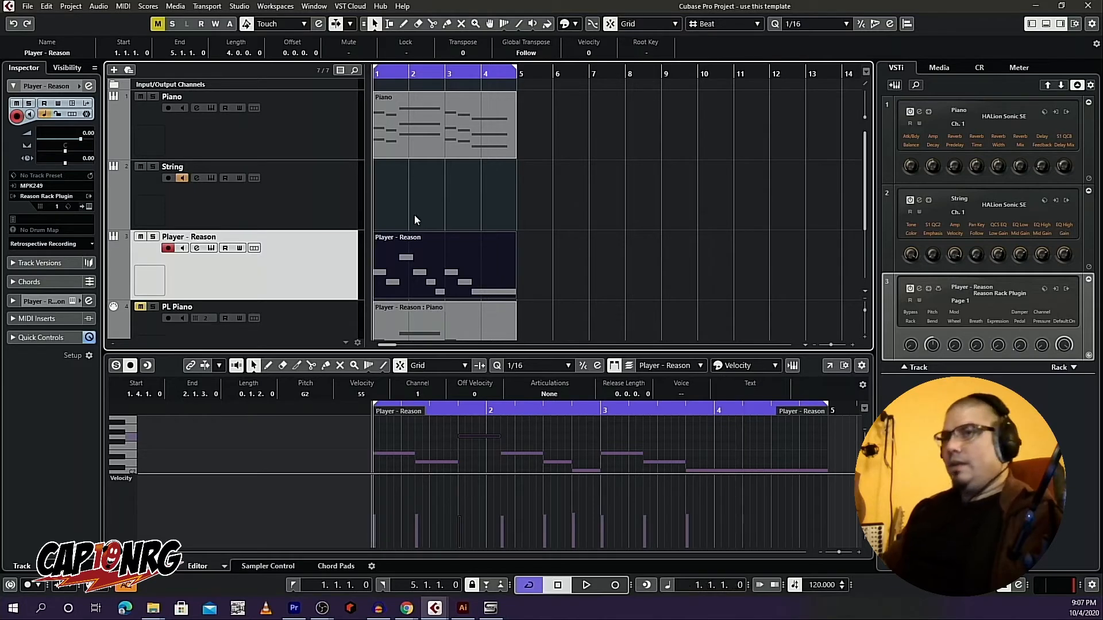
key(space)
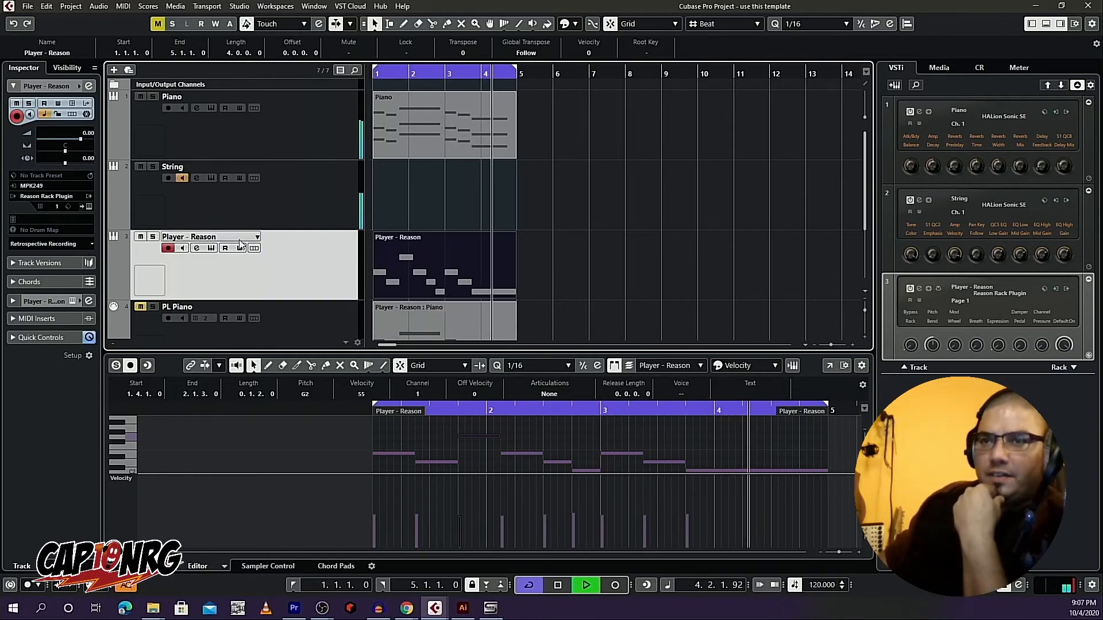
Step: Prepare the String track for recording, with cycle mode off and the cursor at the project start
click(211, 247)
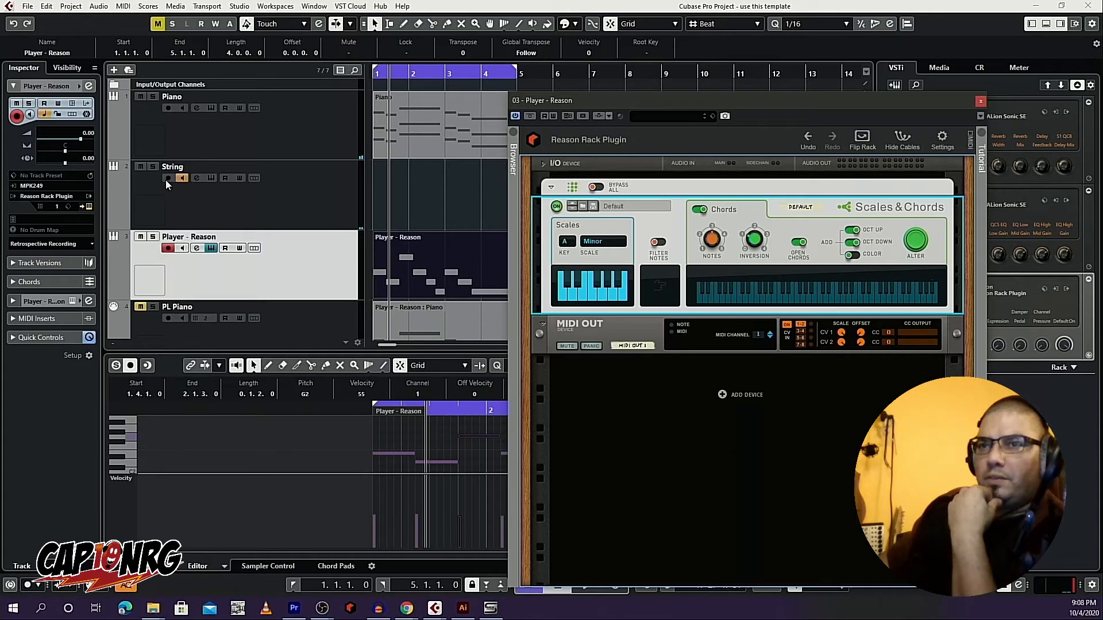
click(192, 199)
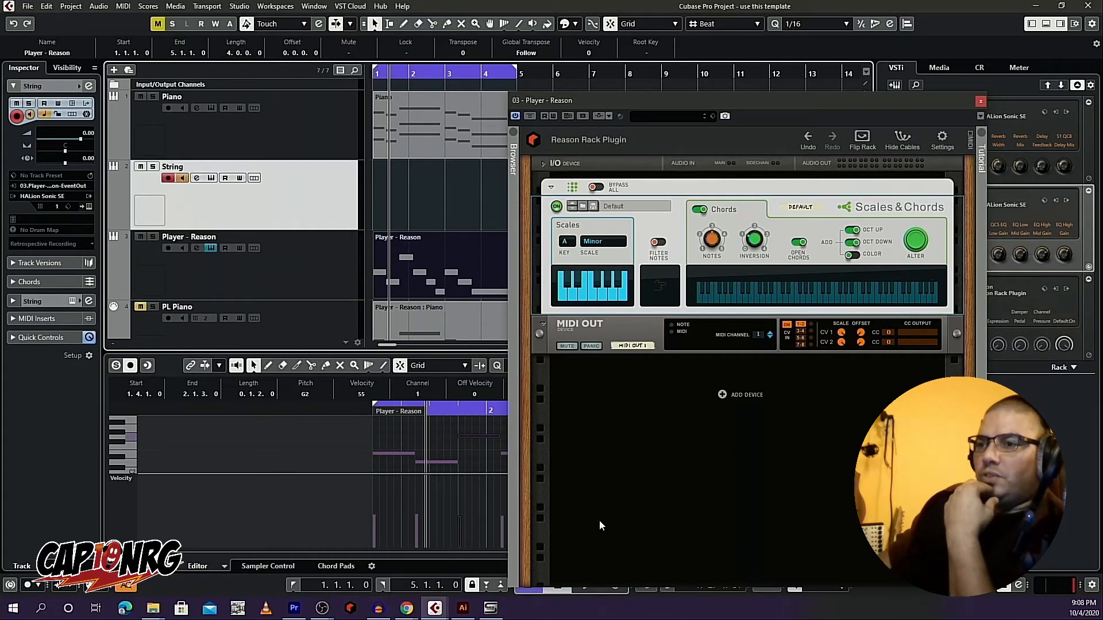
click(979, 101)
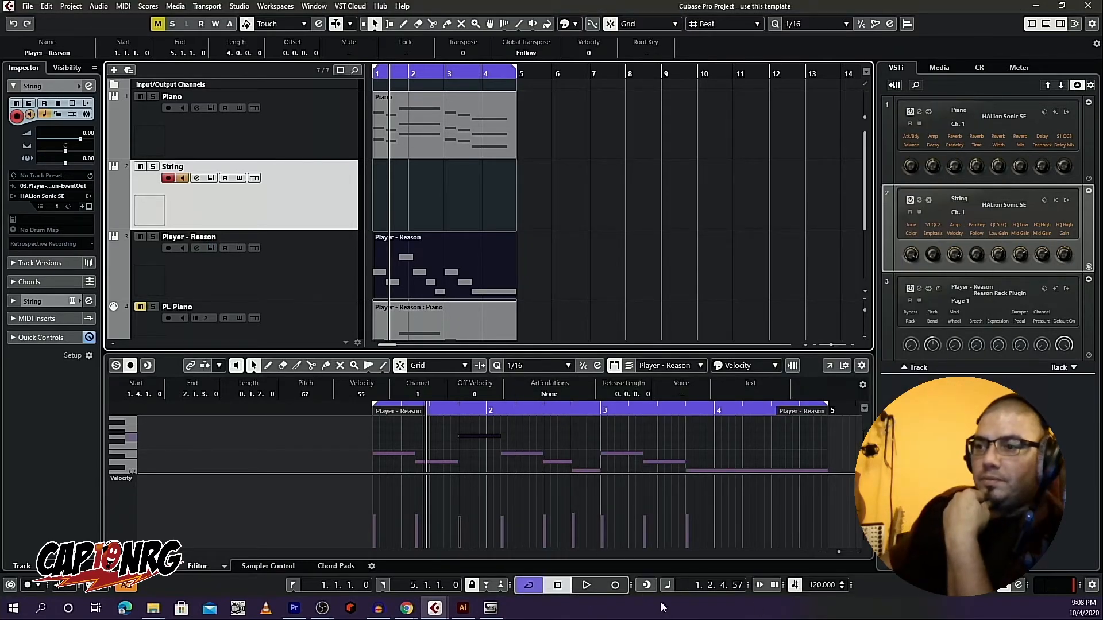
click(527, 586)
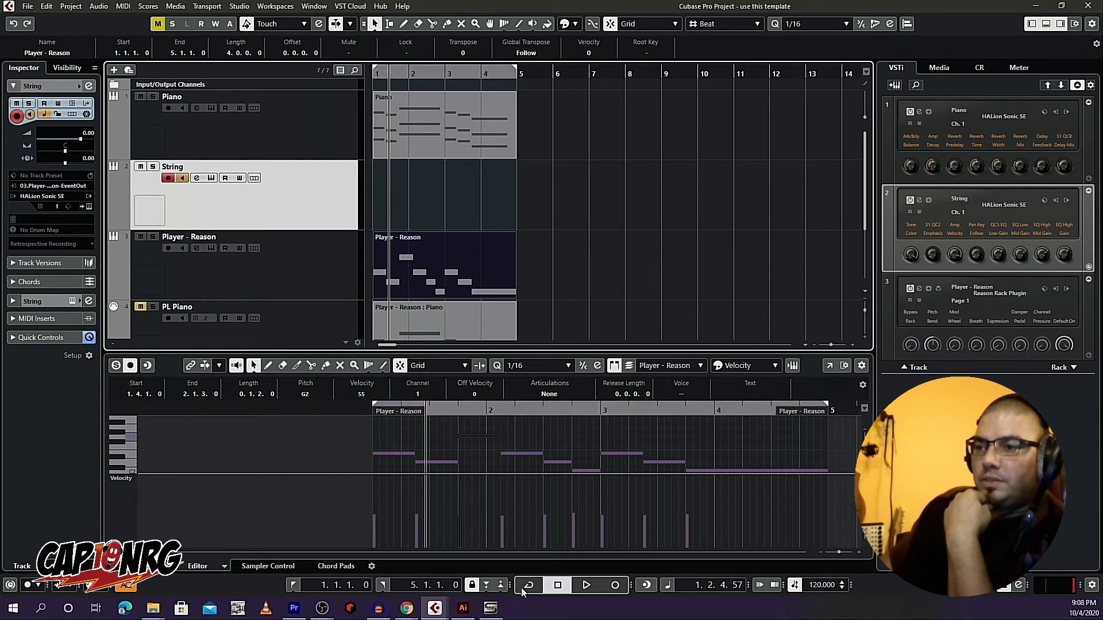
click(559, 585)
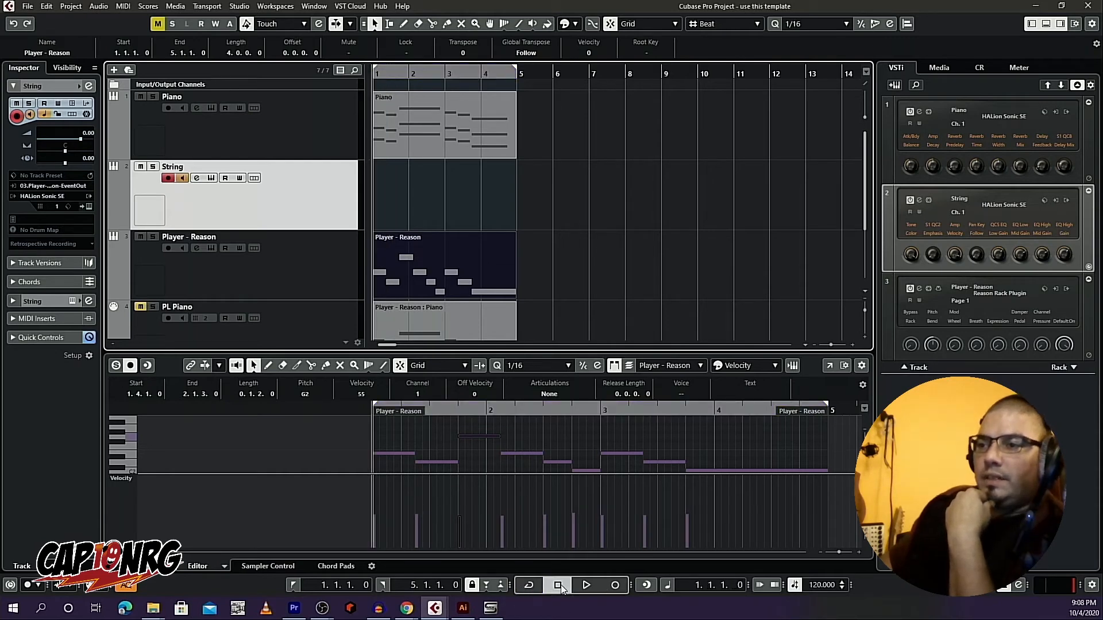
Step: Record the player chords onto the String track from the project start, then split the recording at bar 5 and delete the excess
click(618, 586)
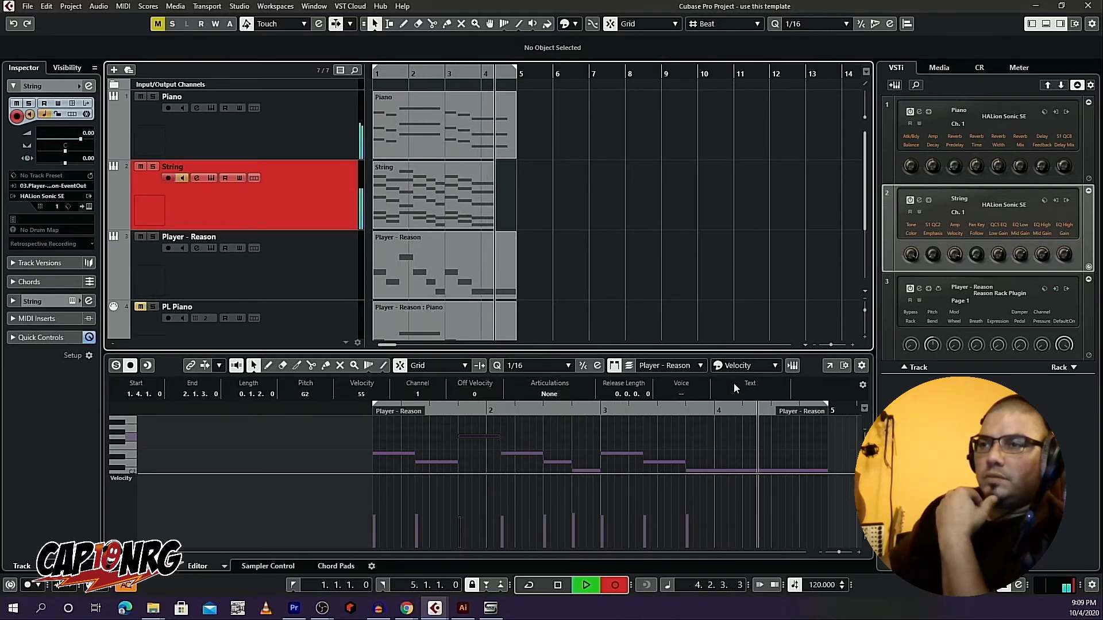
key(space)
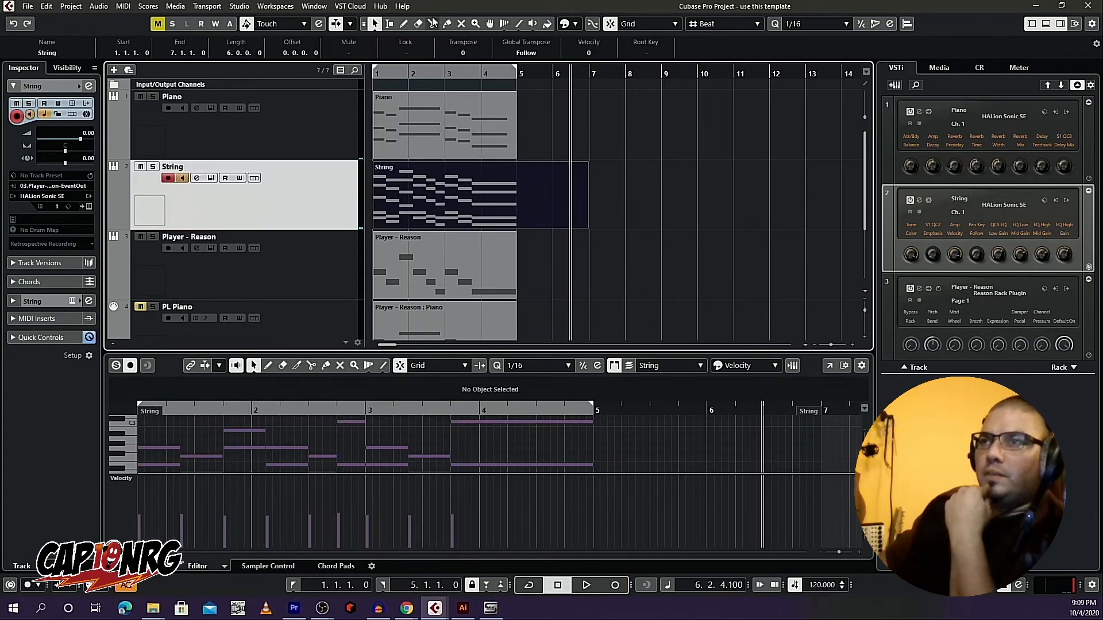
click(524, 183)
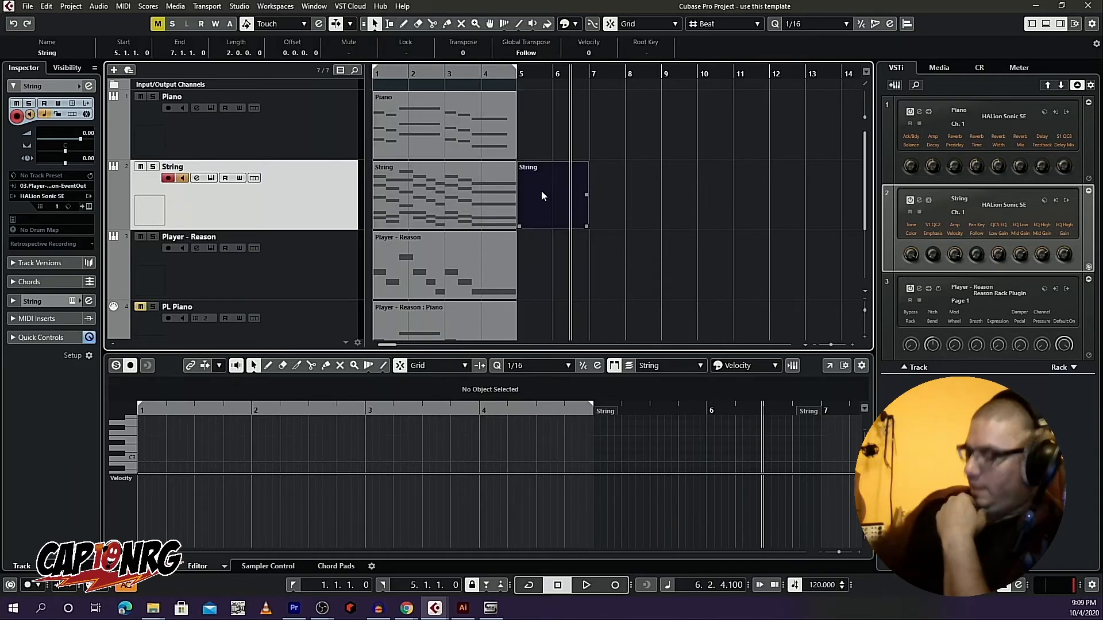
key(Delete)
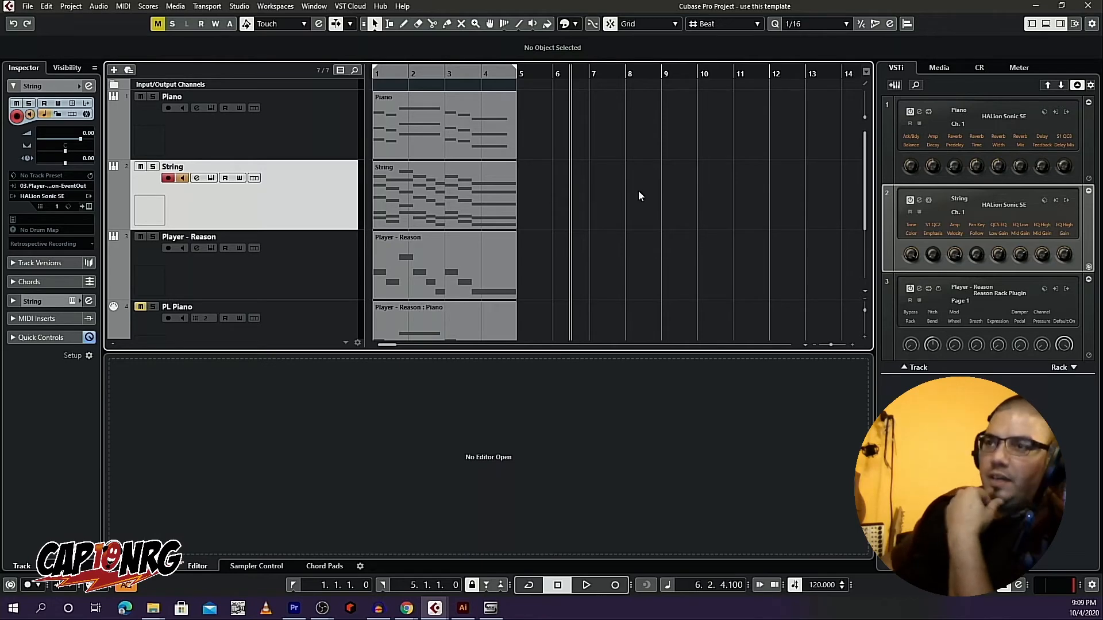
Step: Move the Player - Reason part down to the PL Strings track, keeping it at bar 1
scroll(501, 225, down, 1)
scroll(454, 216, down, 1)
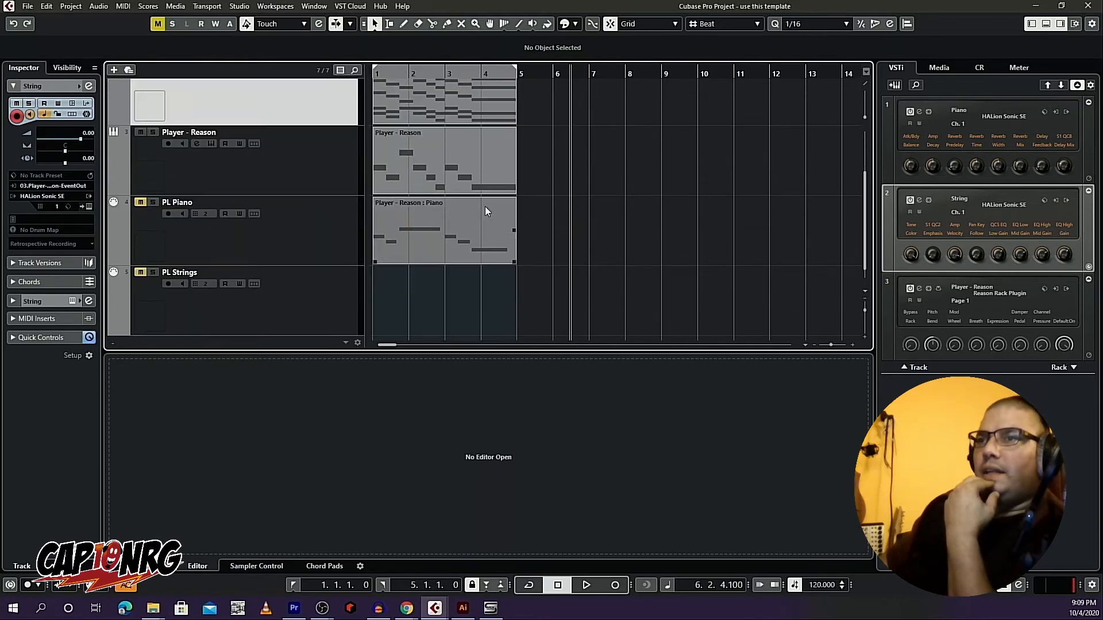
click(454, 144)
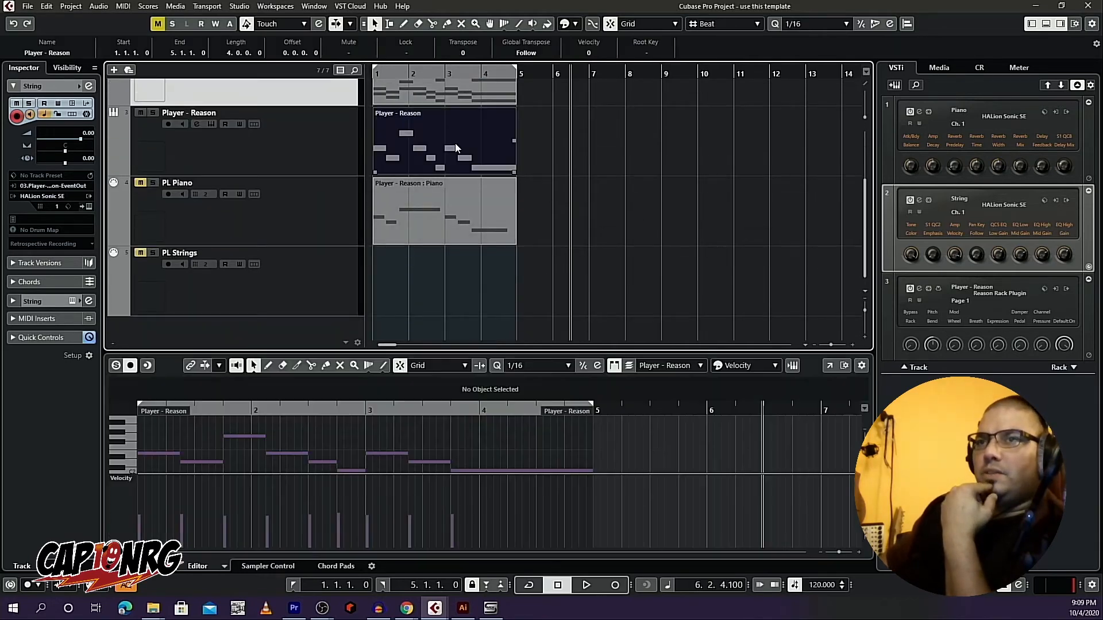
drag(446, 146, 435, 295)
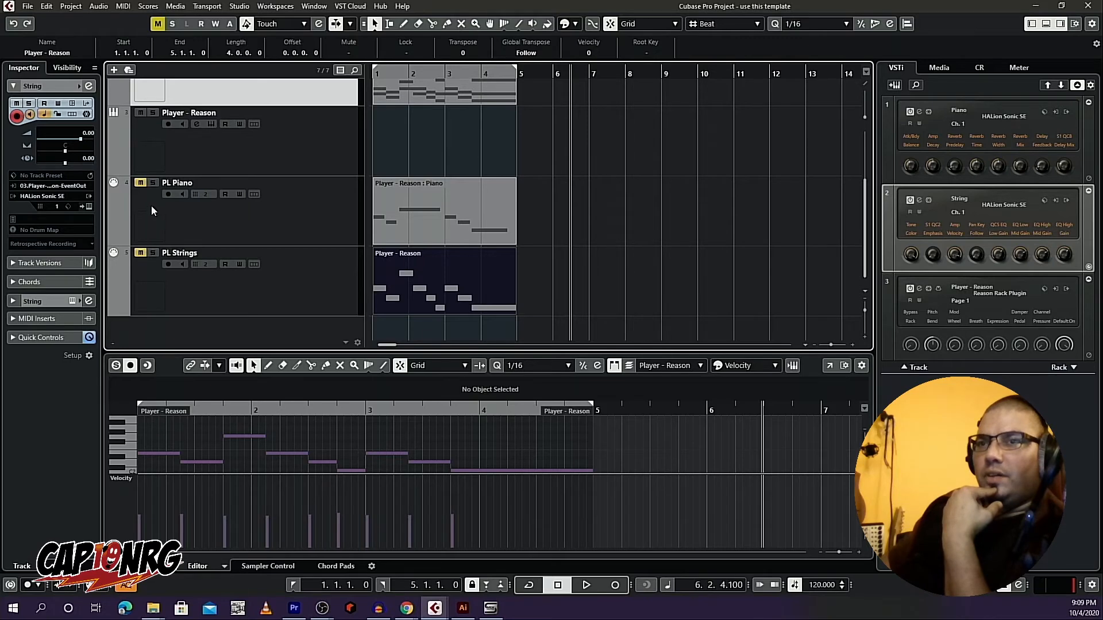
Step: Play the Piano and String parts together from the project start, with monitoring and record arming turned off on the String track
scroll(425, 194, up, 4)
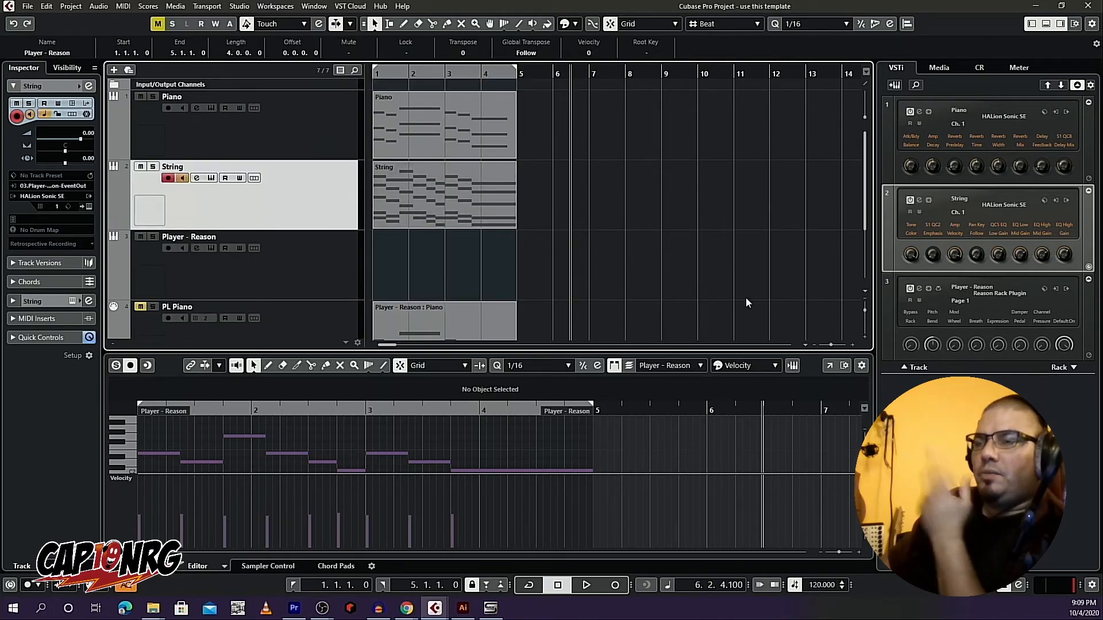
click(555, 586)
click(586, 585)
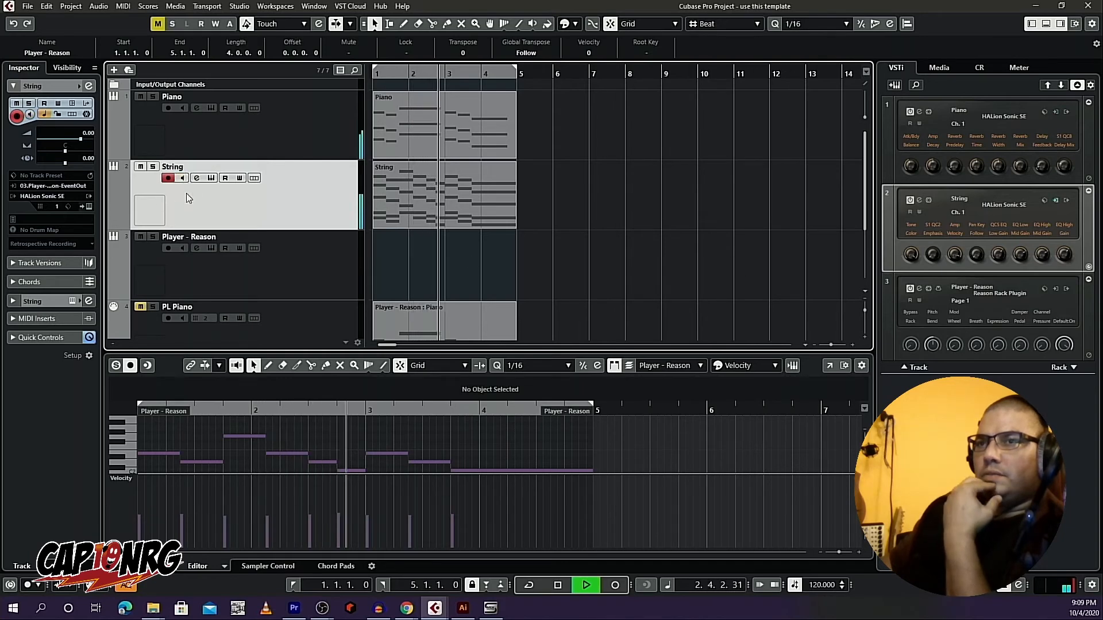
click(167, 178)
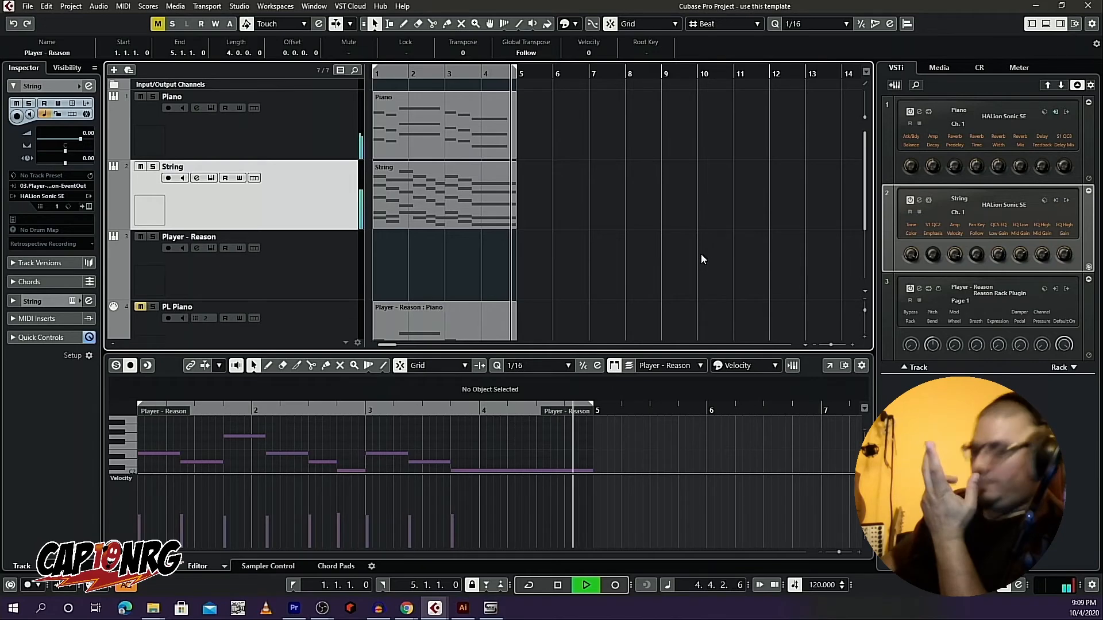
key(space)
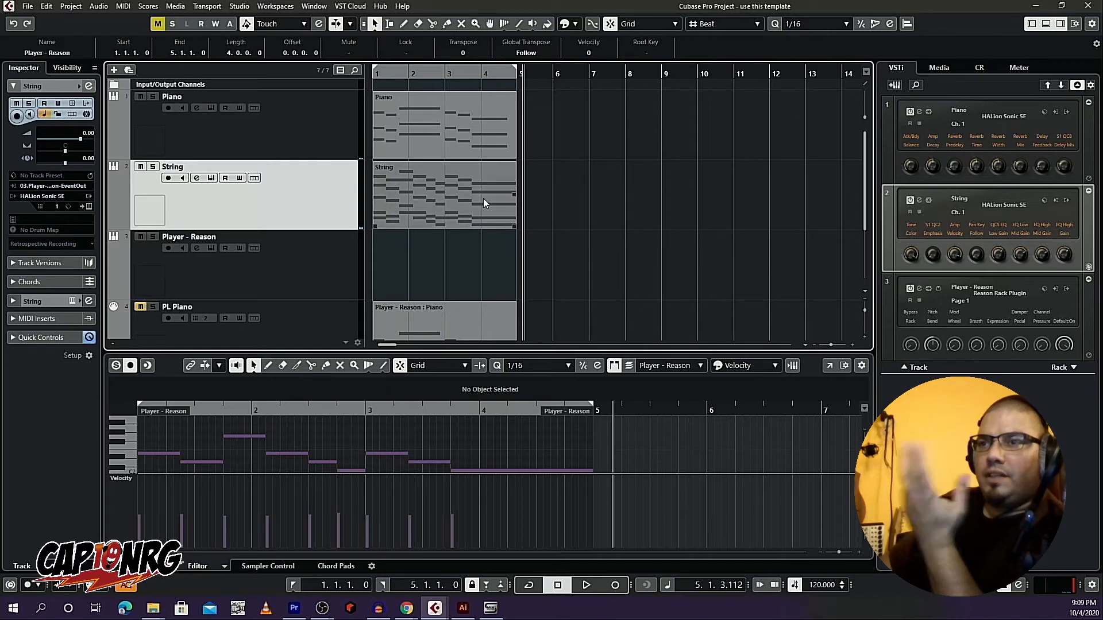
Step: Open the Reason Rack Plugin window from the Player - Reason track
scroll(480, 229, down, 3)
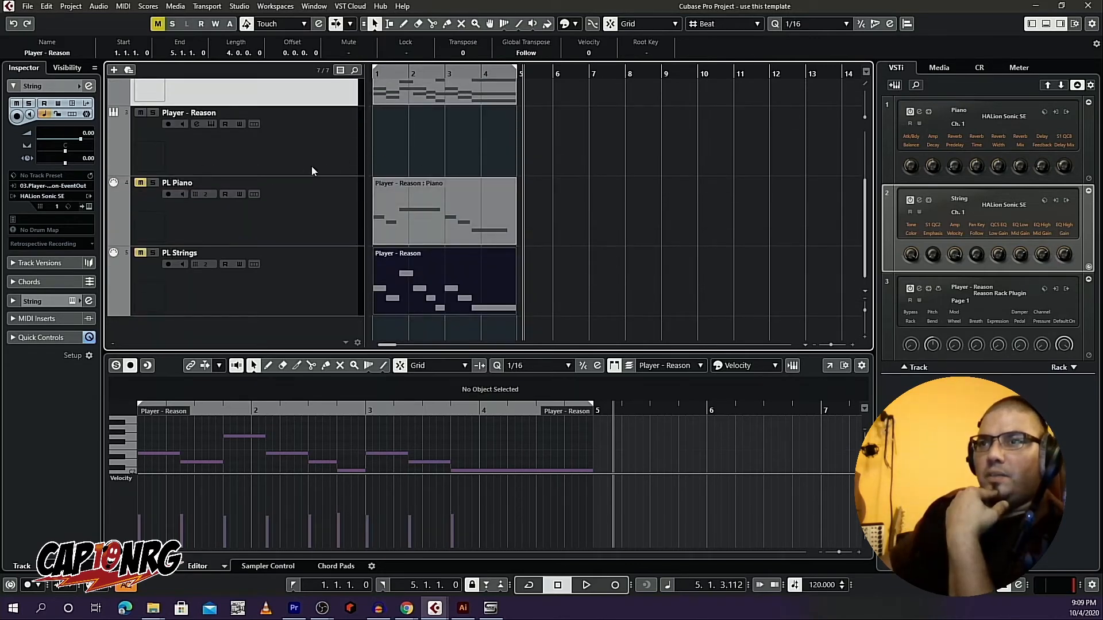
click(229, 155)
click(210, 123)
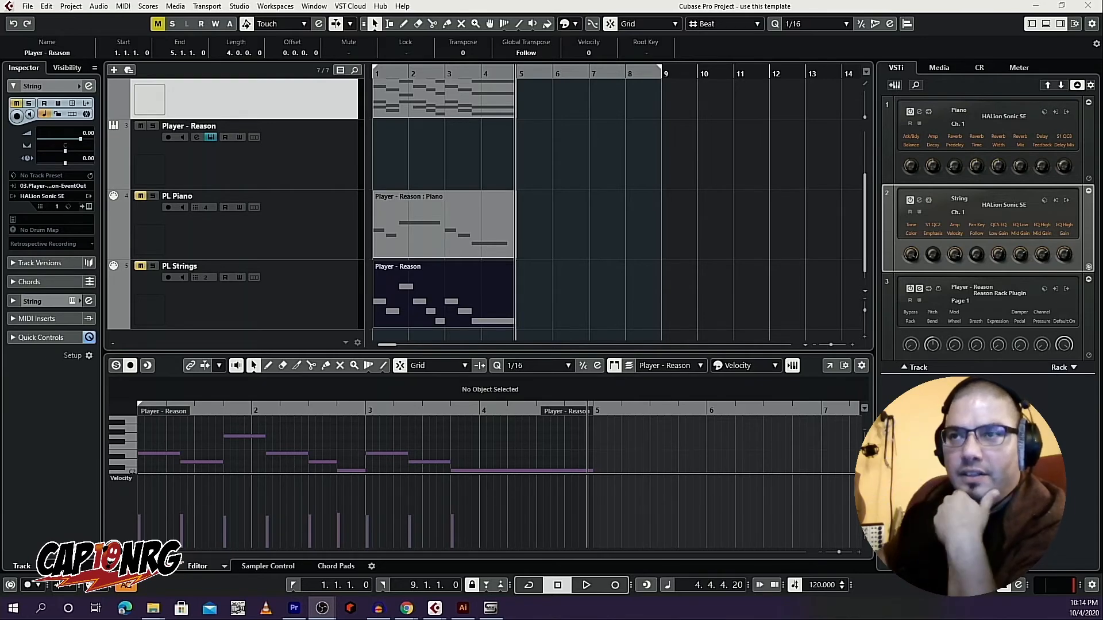
click(403, 222)
click(409, 269)
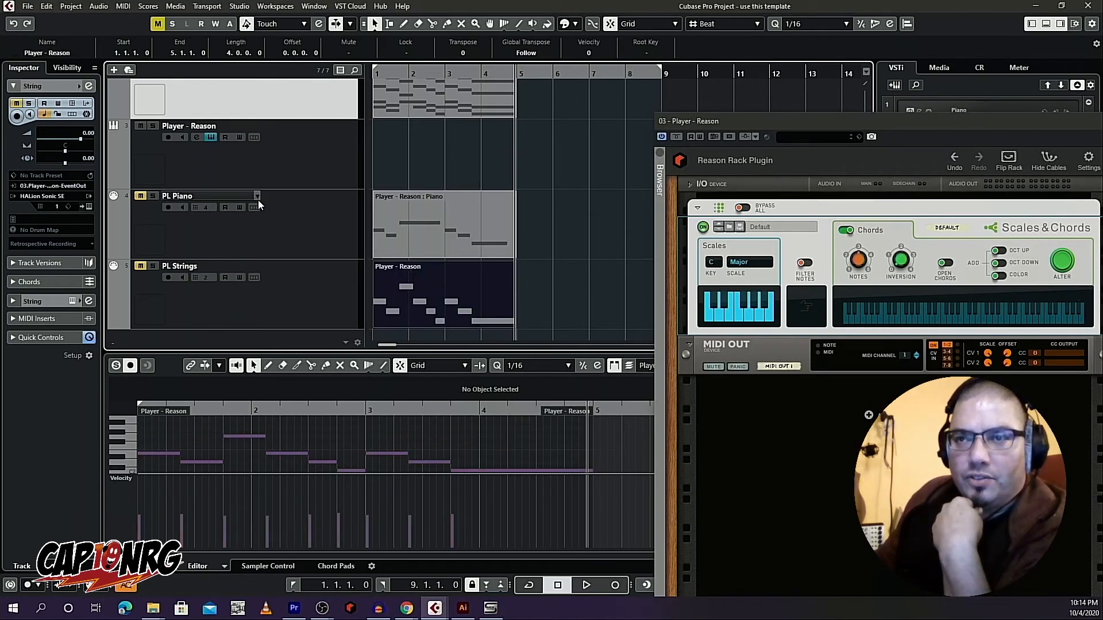
Step: Move the PL Piano part up to the Player - Reason track and set the Scales & Chords key to F, keeping the Major scale
drag(428, 237, 415, 167)
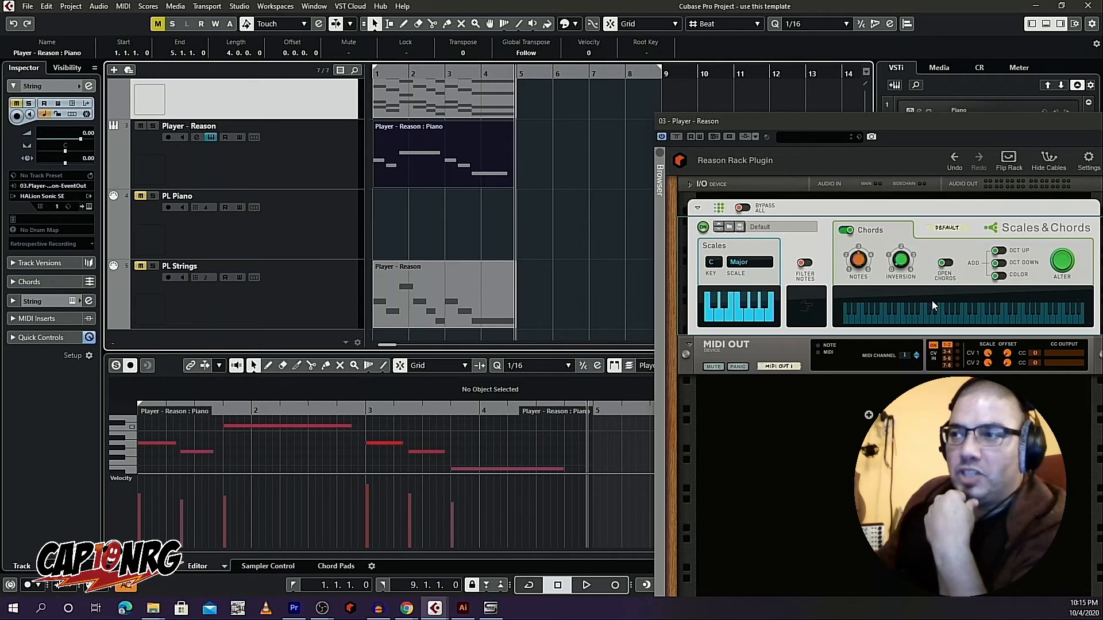
click(304, 166)
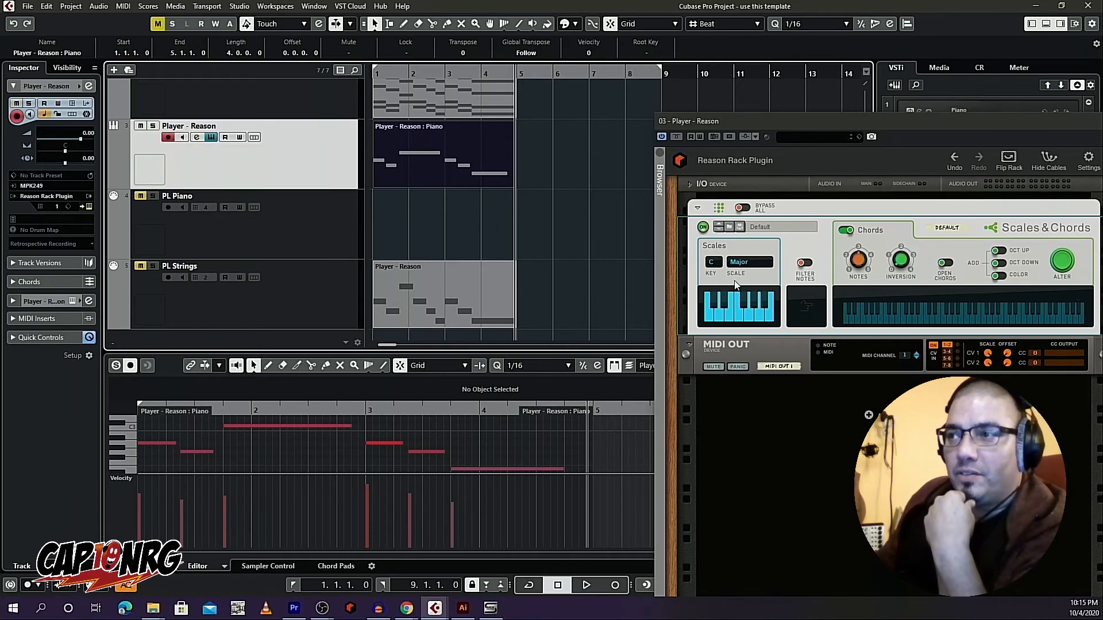
click(719, 265)
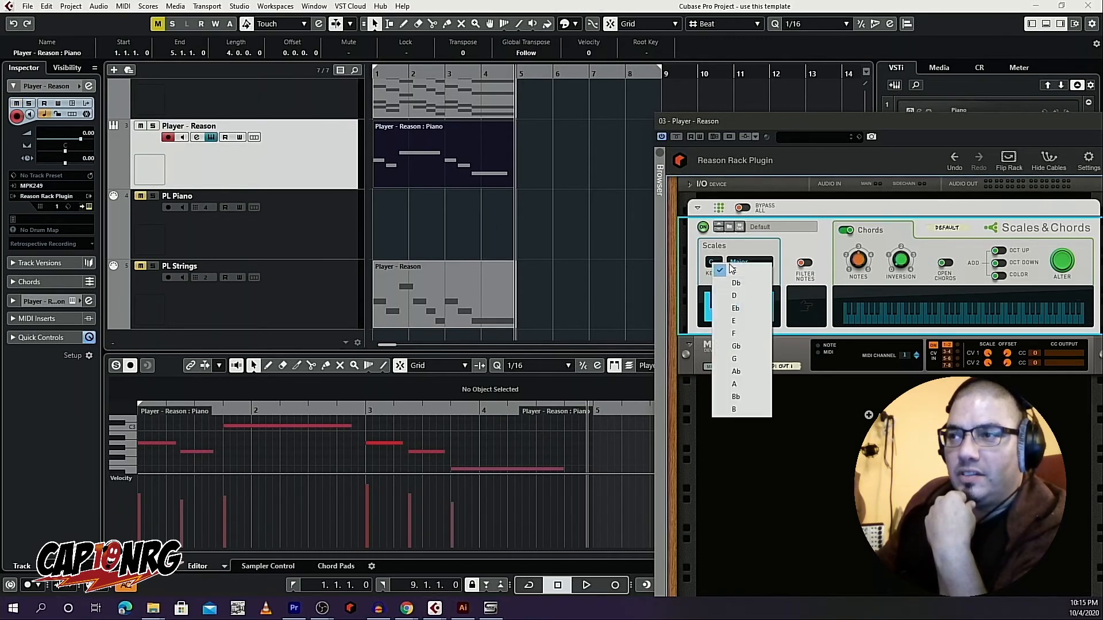
click(741, 333)
click(761, 263)
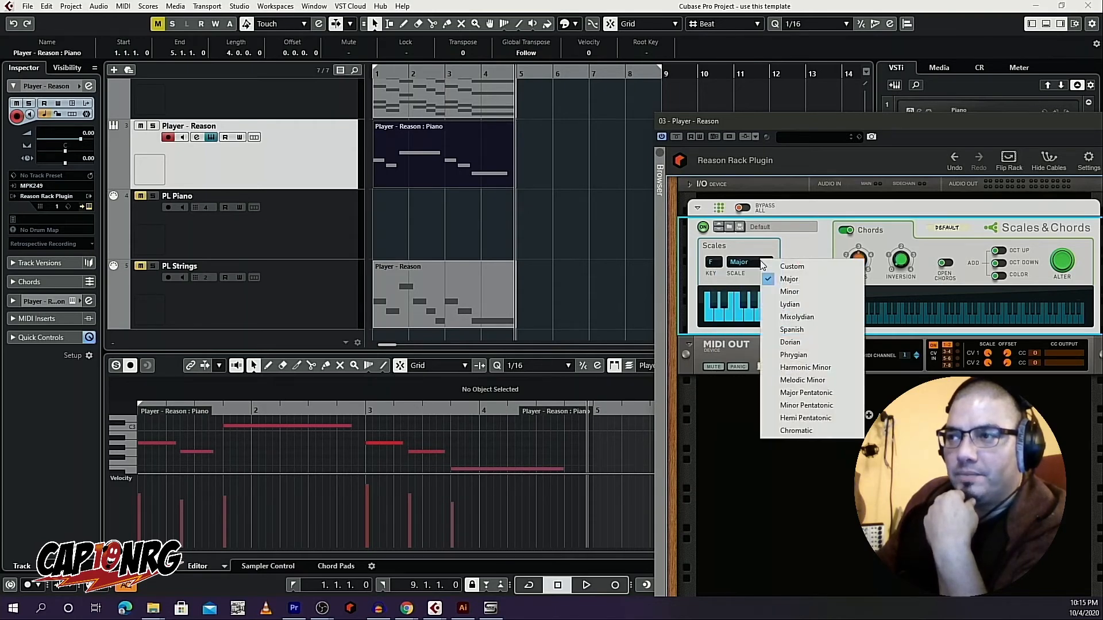
click(715, 277)
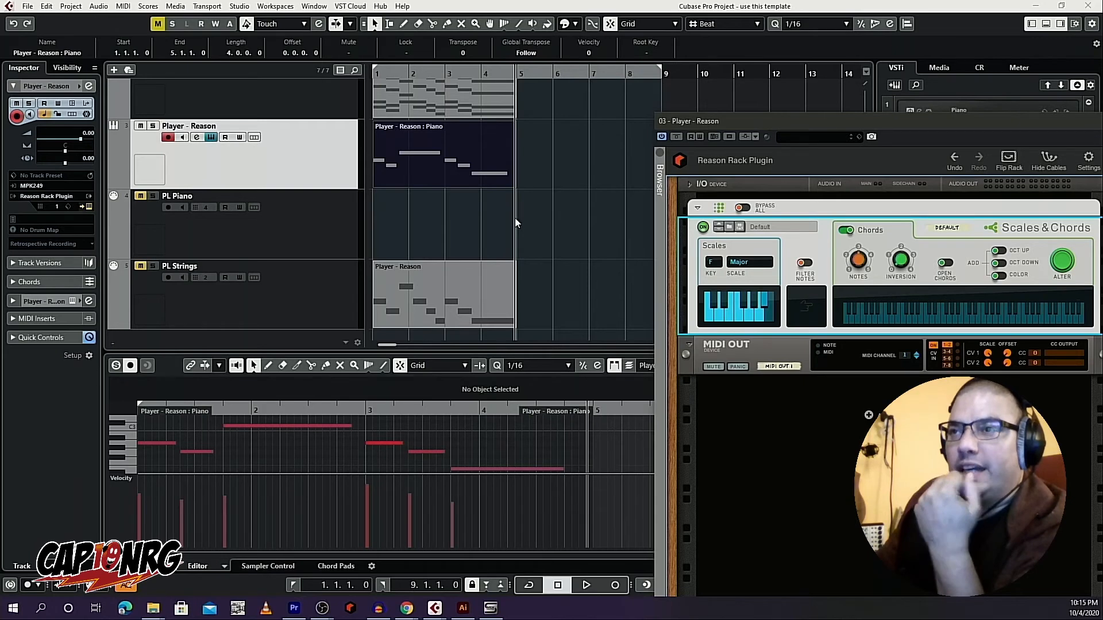
Step: Move the String part along its track so that it starts at bar 5
scroll(477, 207, up, 2)
scroll(478, 205, up, 2)
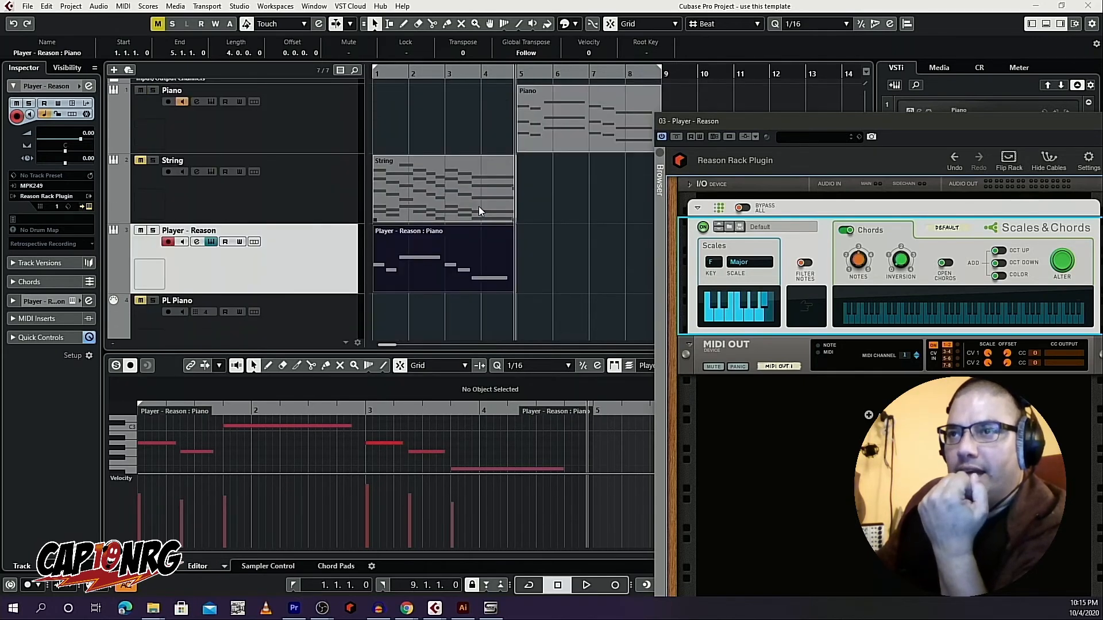
scroll(424, 216, up, 1)
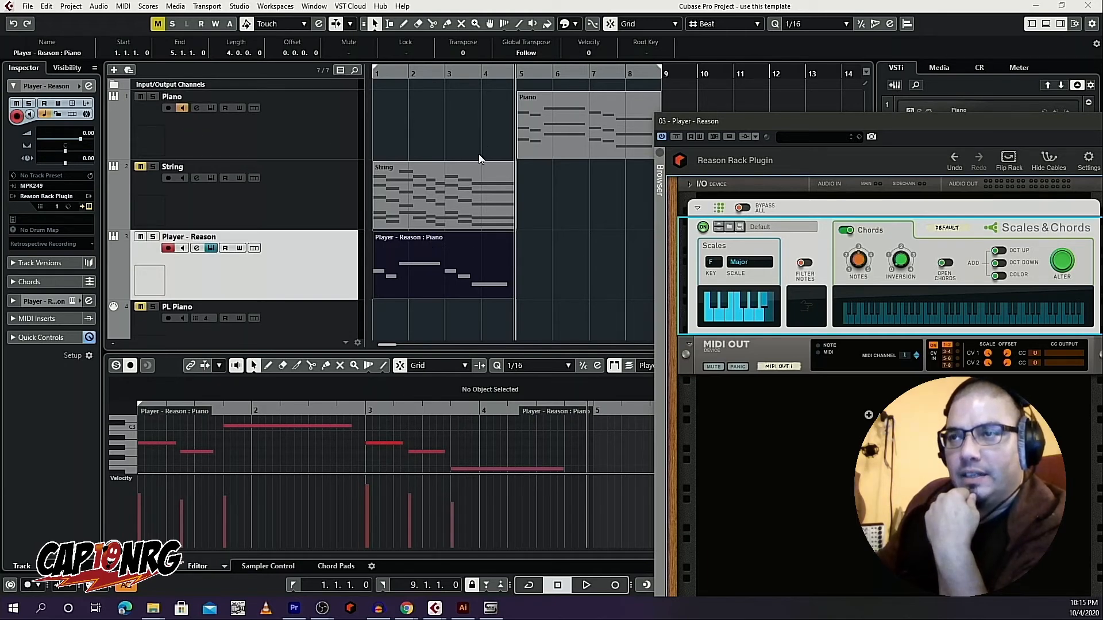
drag(423, 190, 570, 202)
scroll(353, 291, down, 2)
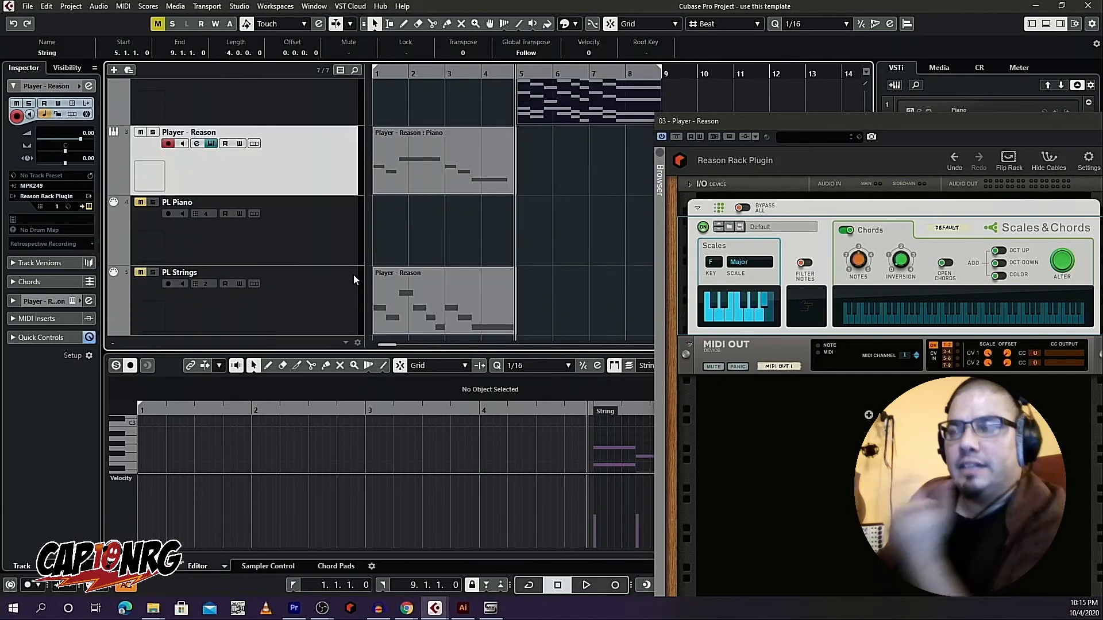
Step: Move the String and Piano parts back to start at bar 1 on their own tracks
scroll(569, 169, up, 2)
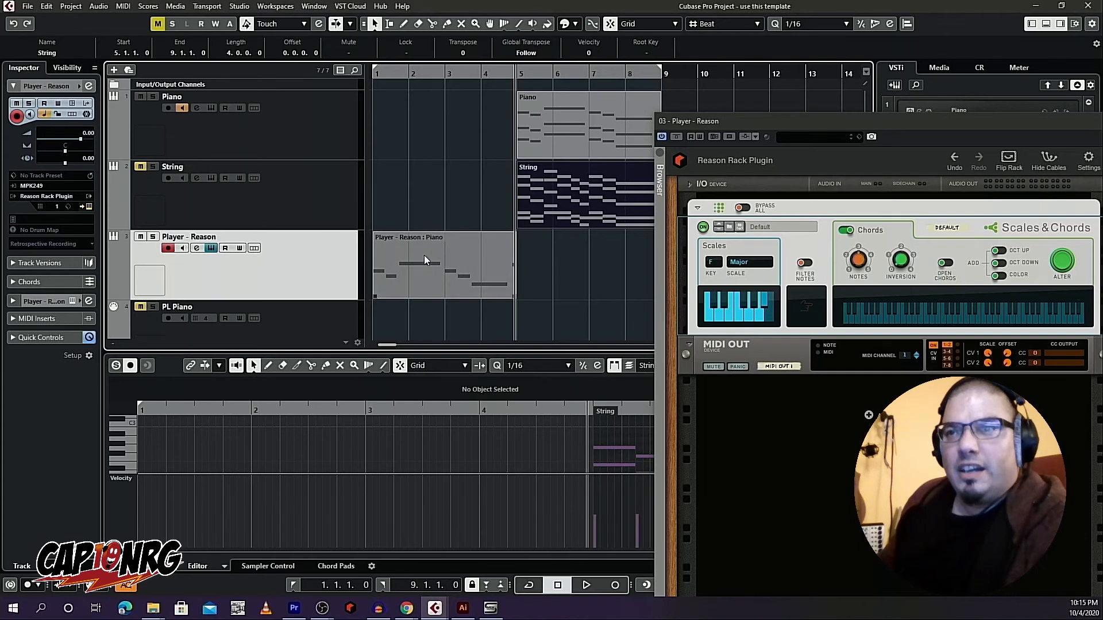
drag(592, 198, 413, 190)
drag(559, 122, 426, 115)
Step: Return the Player - Reason : Piano part from the Player - Reason track to the PL Piano track at bar 1
scroll(447, 183, down, 2)
click(444, 187)
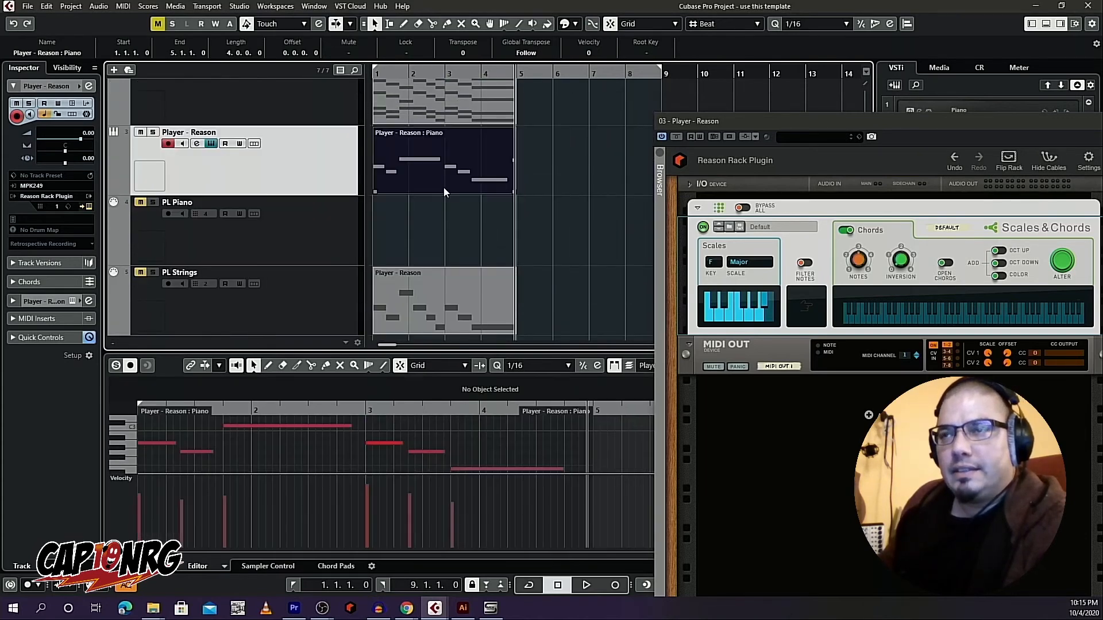
drag(443, 187, 443, 224)
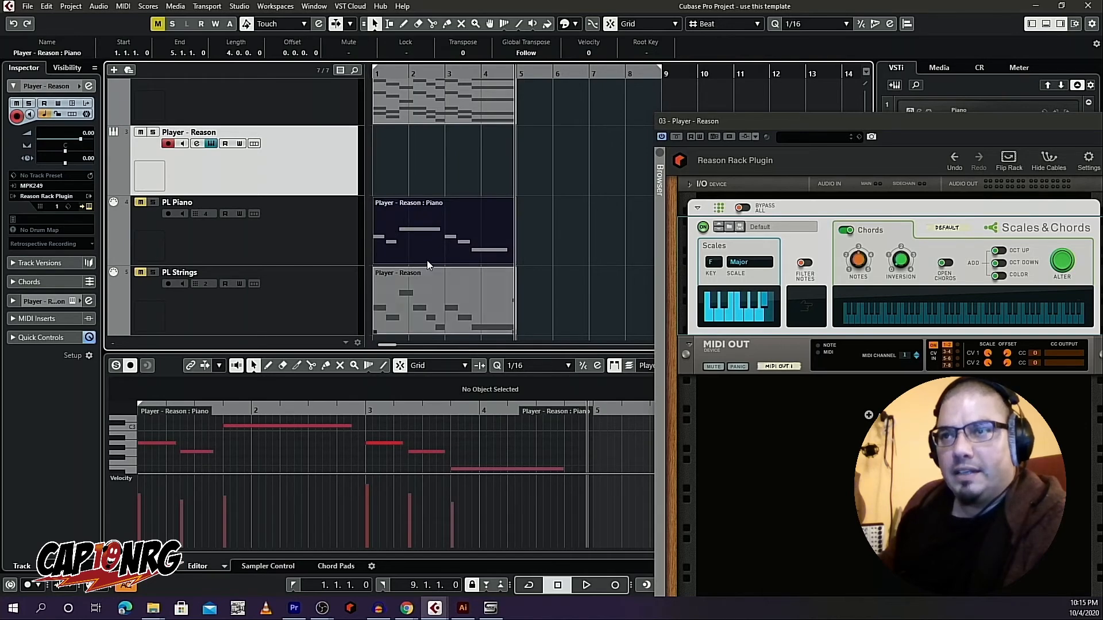